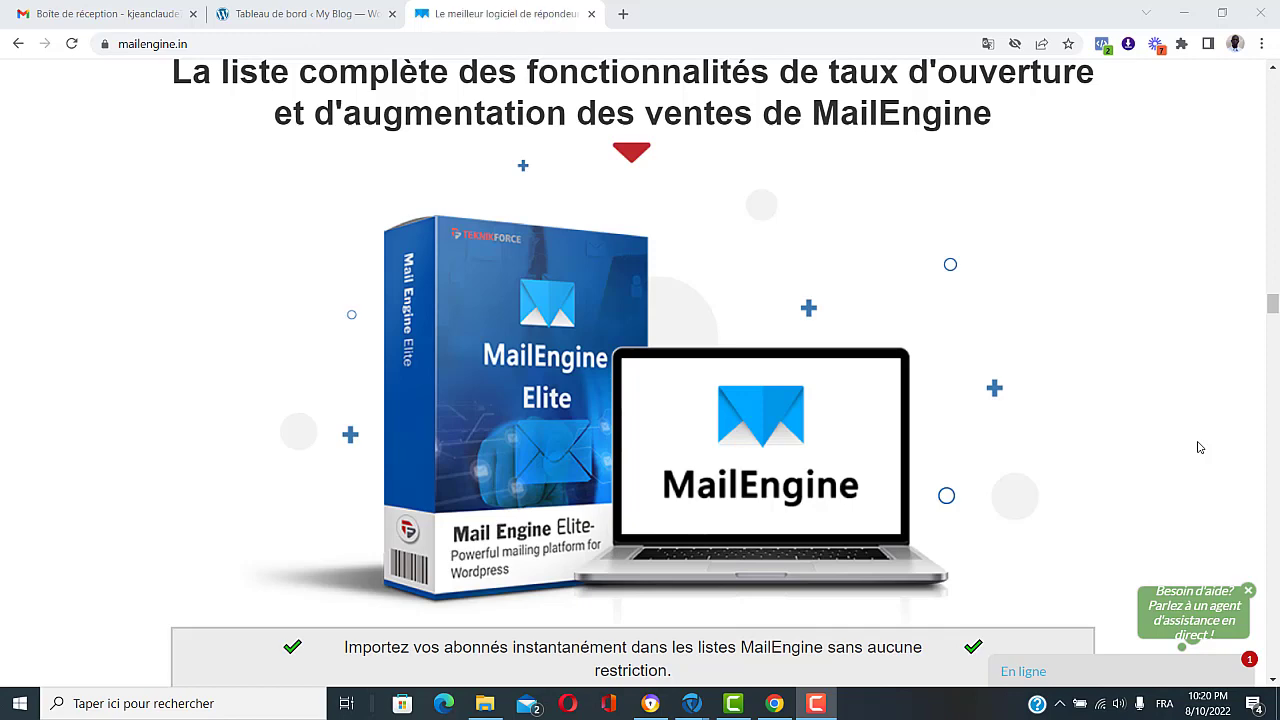
Step: Scroll the mailengine.in page past the product box to the Elite feature table with green check marks
scroll(1200, 447, "down", 3)
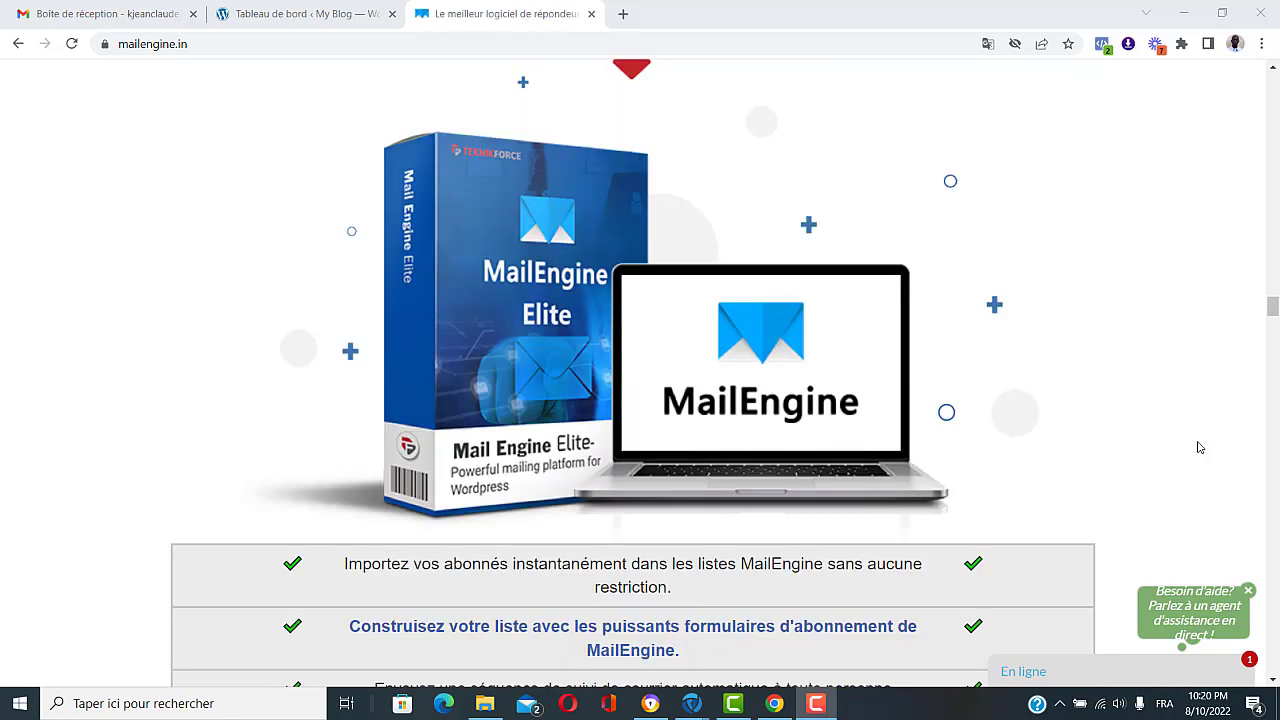
scroll(1200, 447, "down", 3)
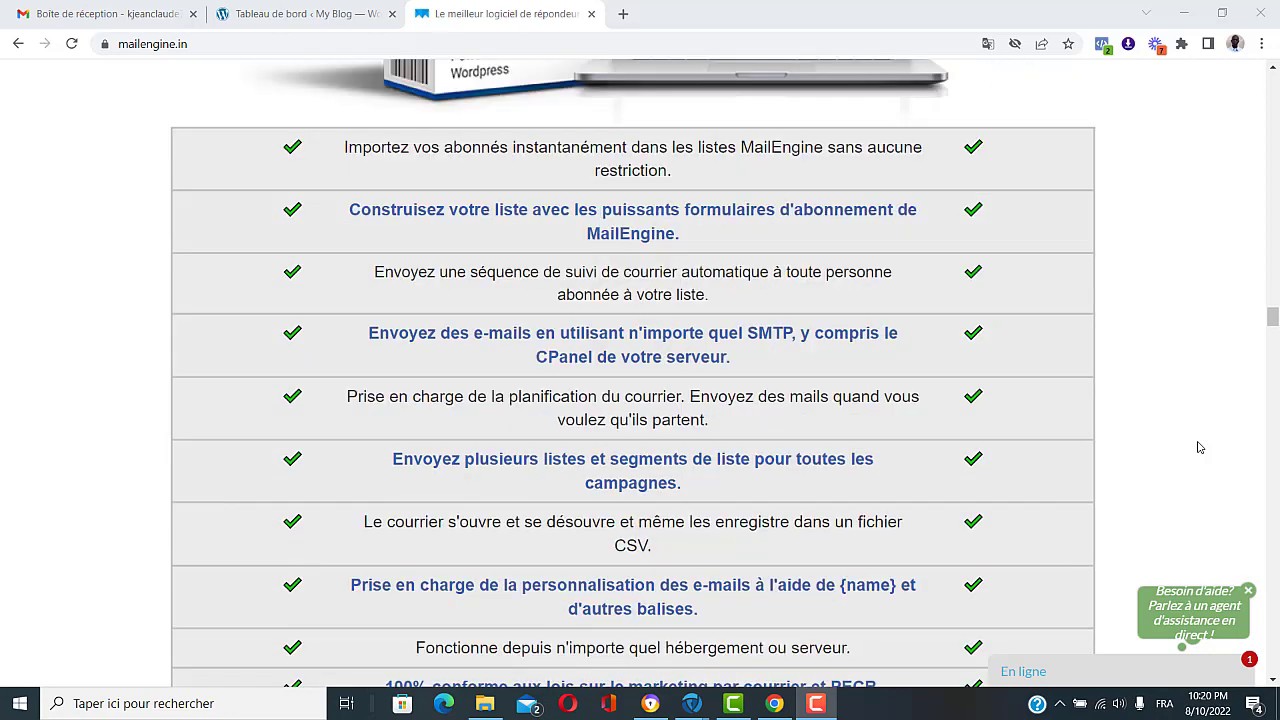
scroll(1200, 447, "down", 1)
scroll(1200, 447, "up", 1)
Step: Scroll further down to the blue pricing section with the $17.00 monthly and $67.00 annual BUY NOW offers
scroll(1199, 447, "down", 10)
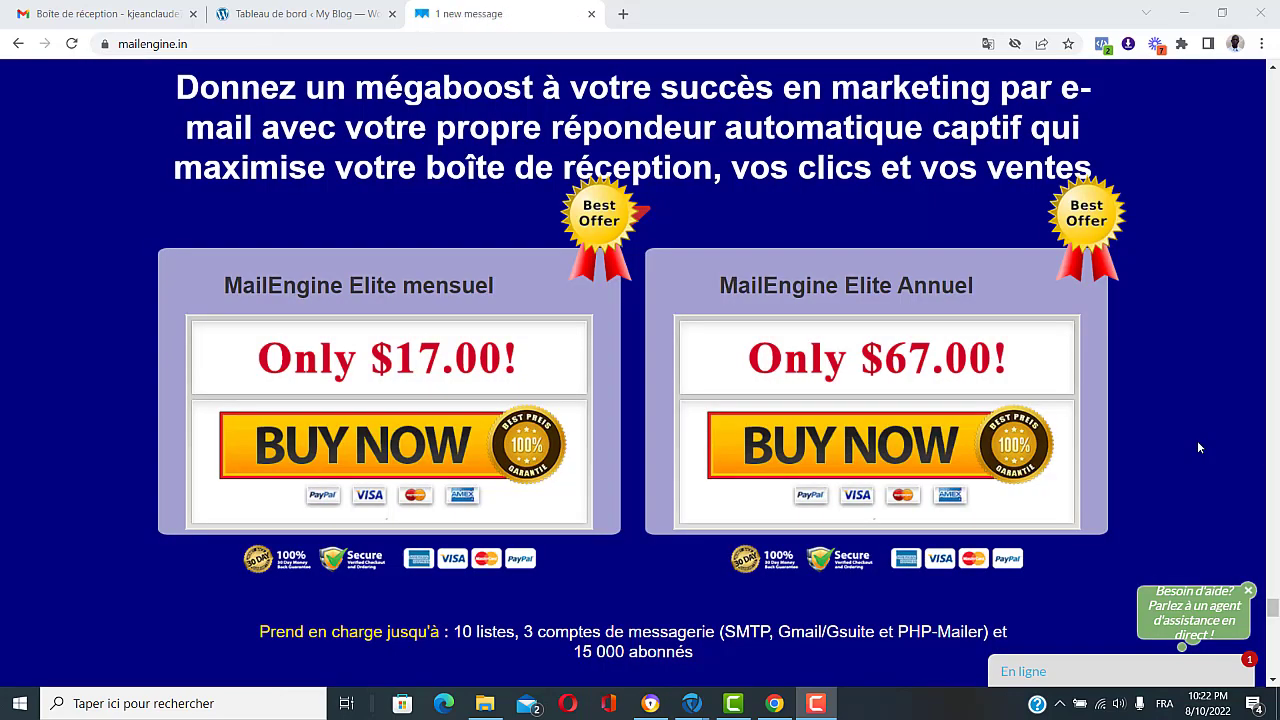
scroll(1199, 447, "down", 1)
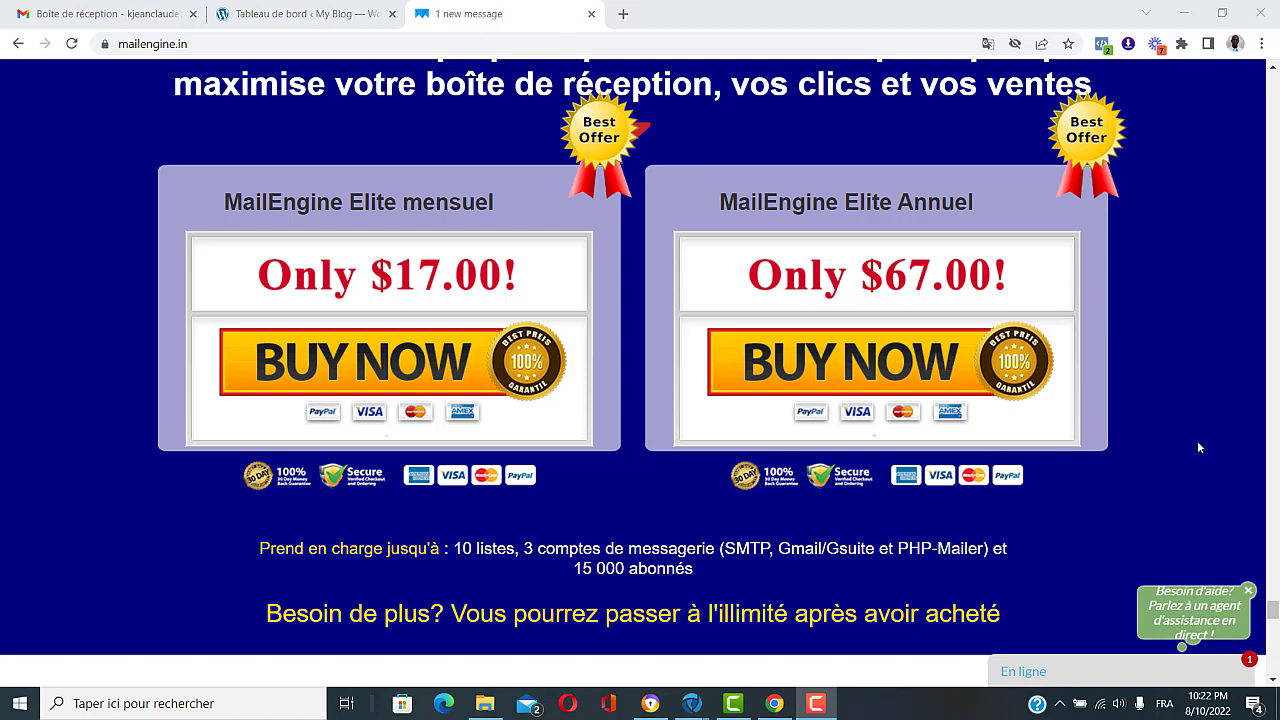
Step: Return to the WordPress admin and view the installed plugins, where MailEngine Elite 3.4 is active
left_click(303, 15)
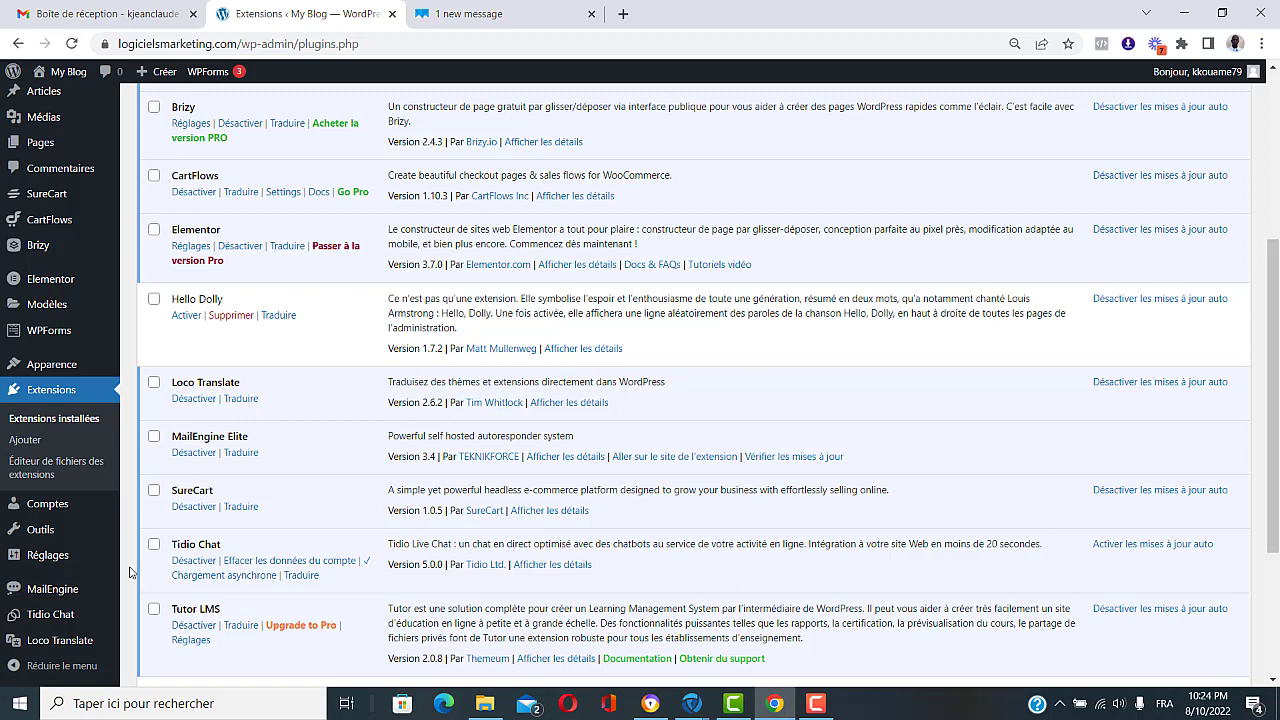
mouse_move(38, 594)
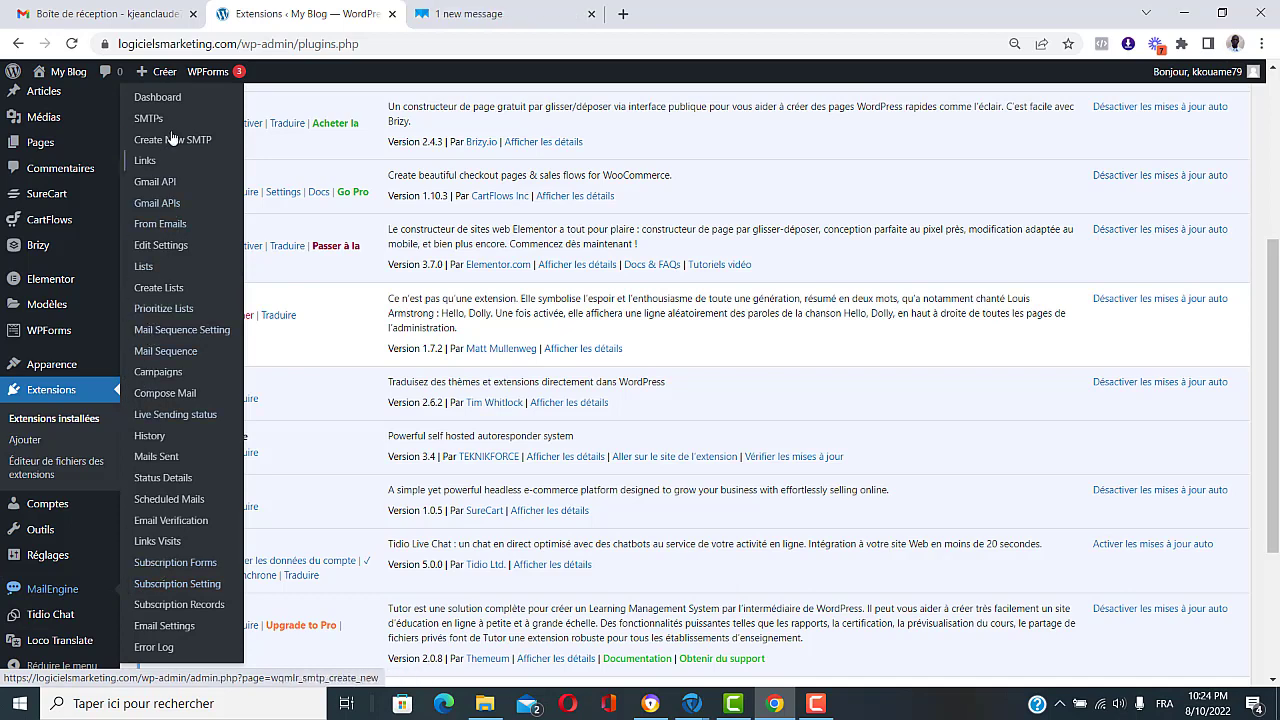
Step: Open the MailEngine dashboard and review its mail statistics and Latest Emails table
left_click(157, 97)
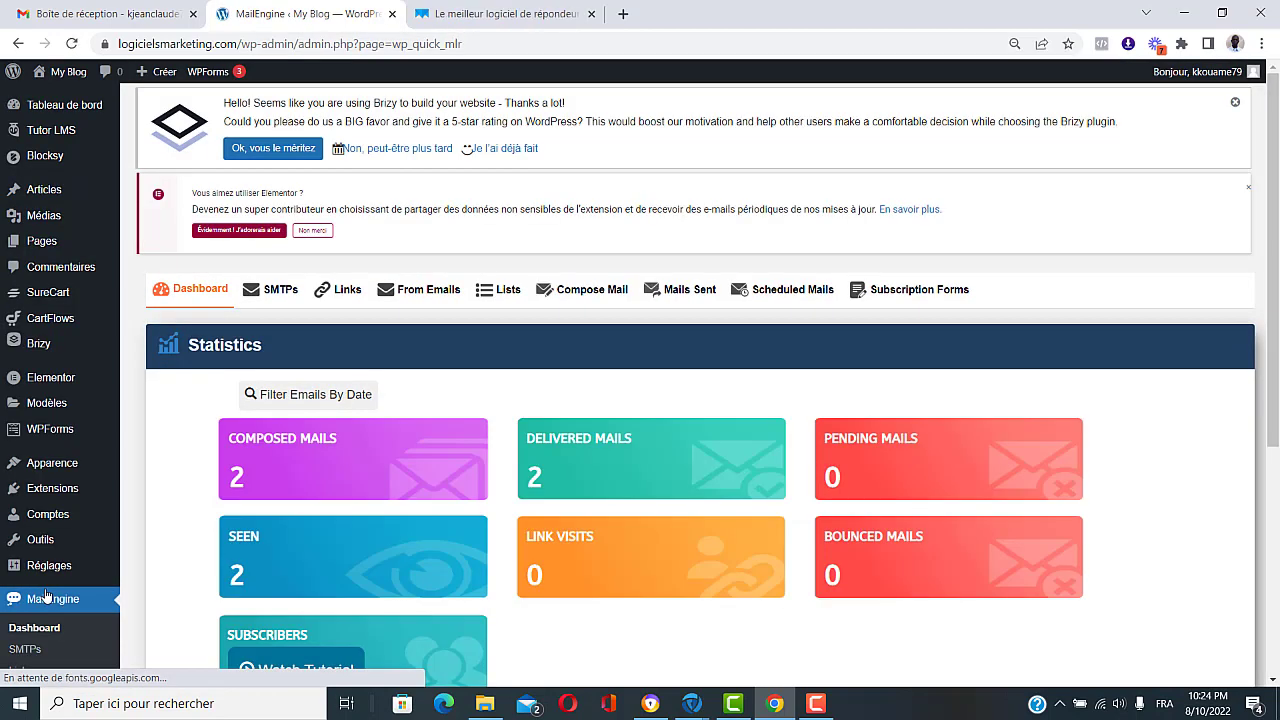
scroll(1175, 366, "down", 1)
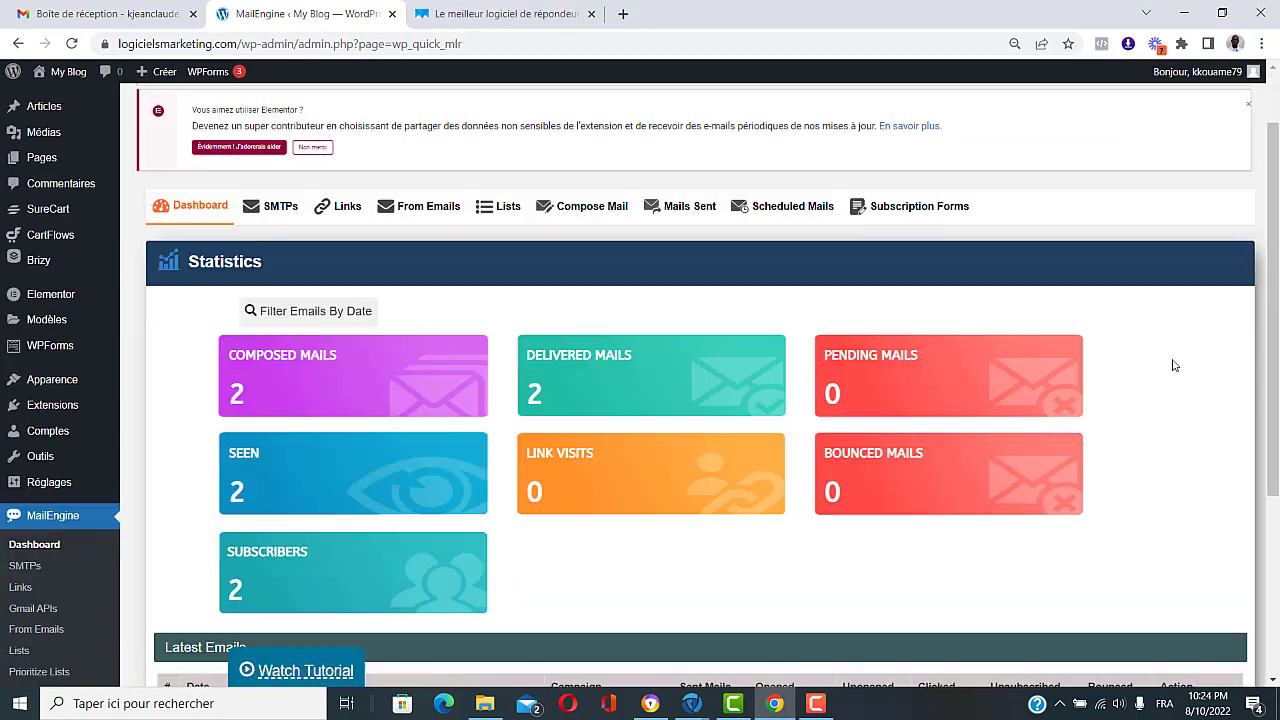
scroll(1175, 366, "down", 1)
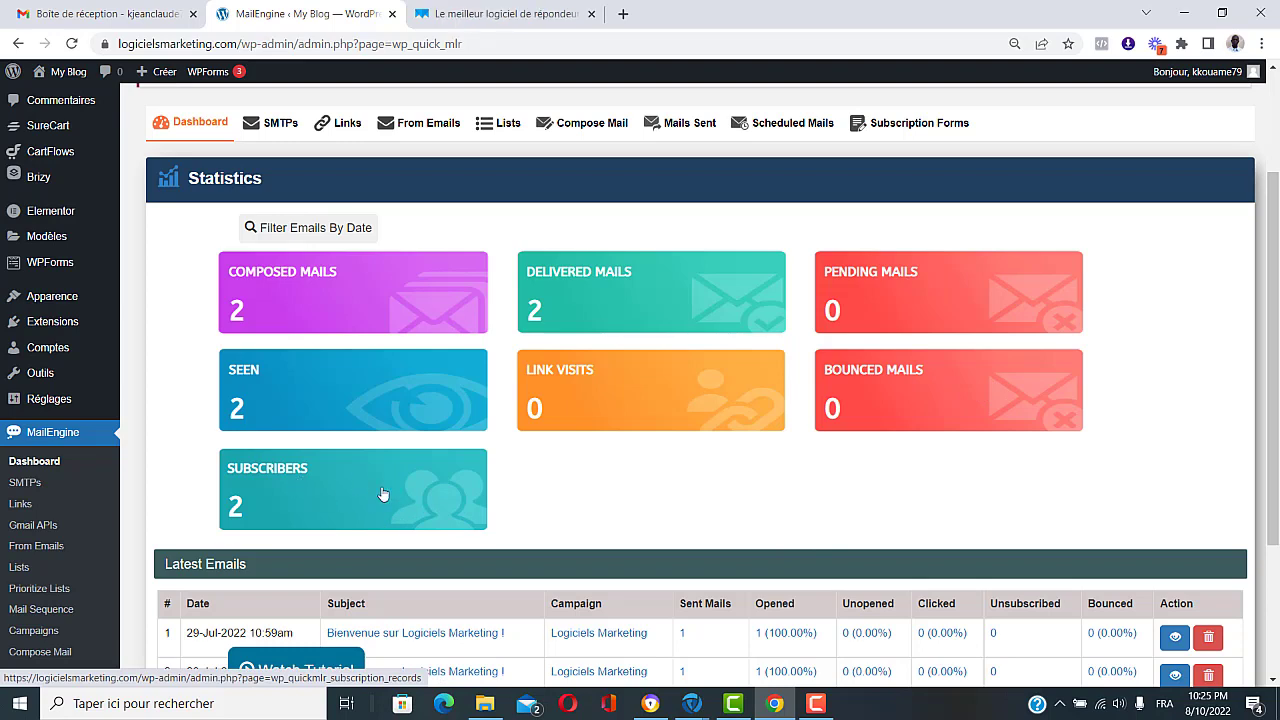
scroll(624, 494, "down", 2)
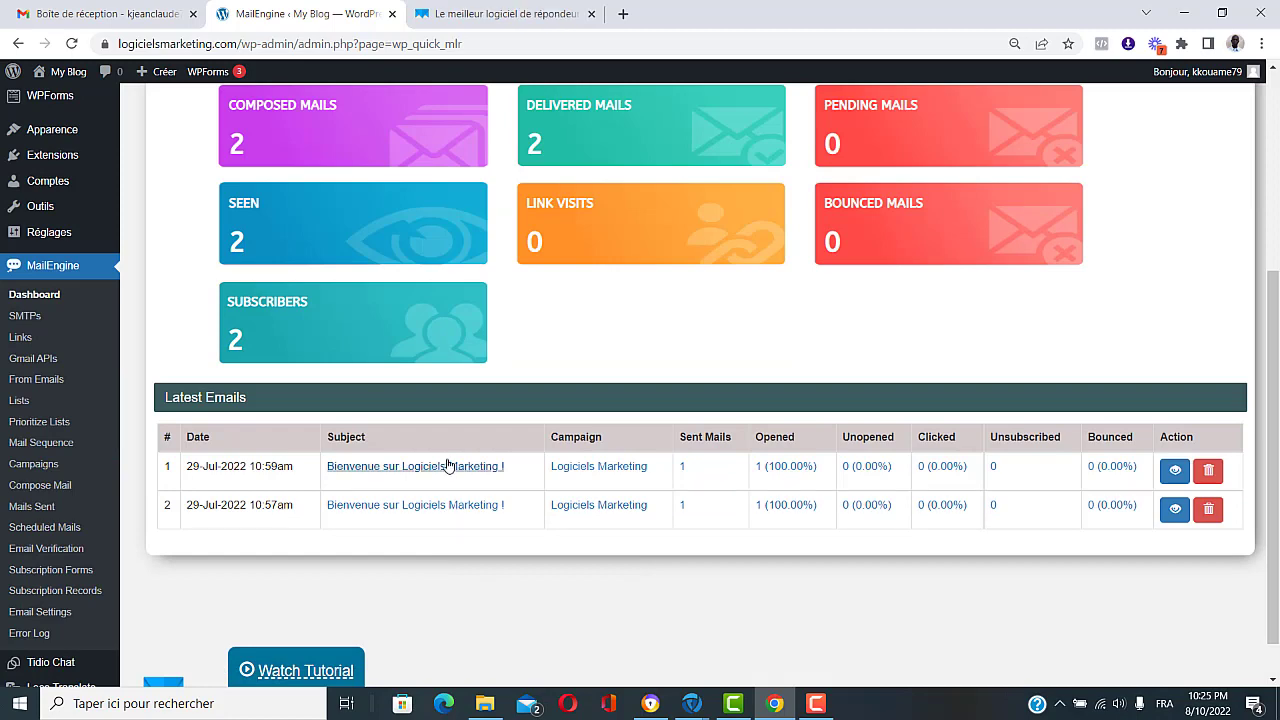
scroll(443, 517, "up", 4)
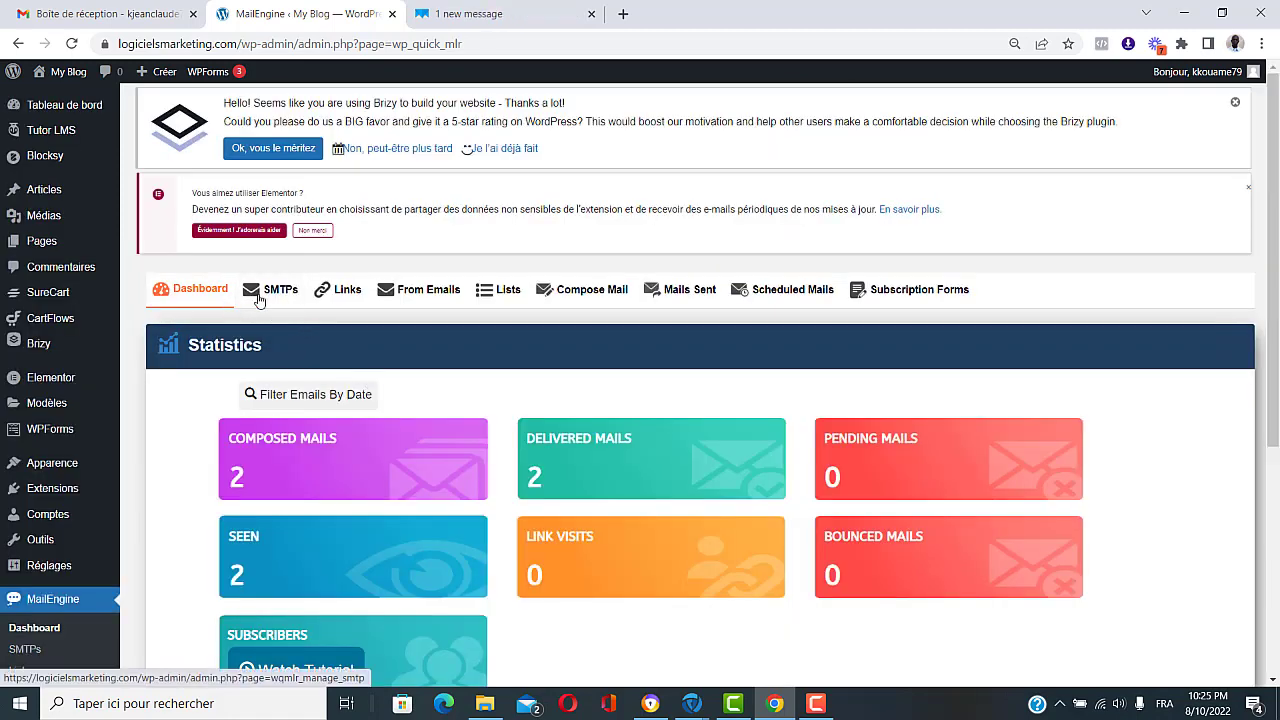
scroll(463, 297, "down", 3)
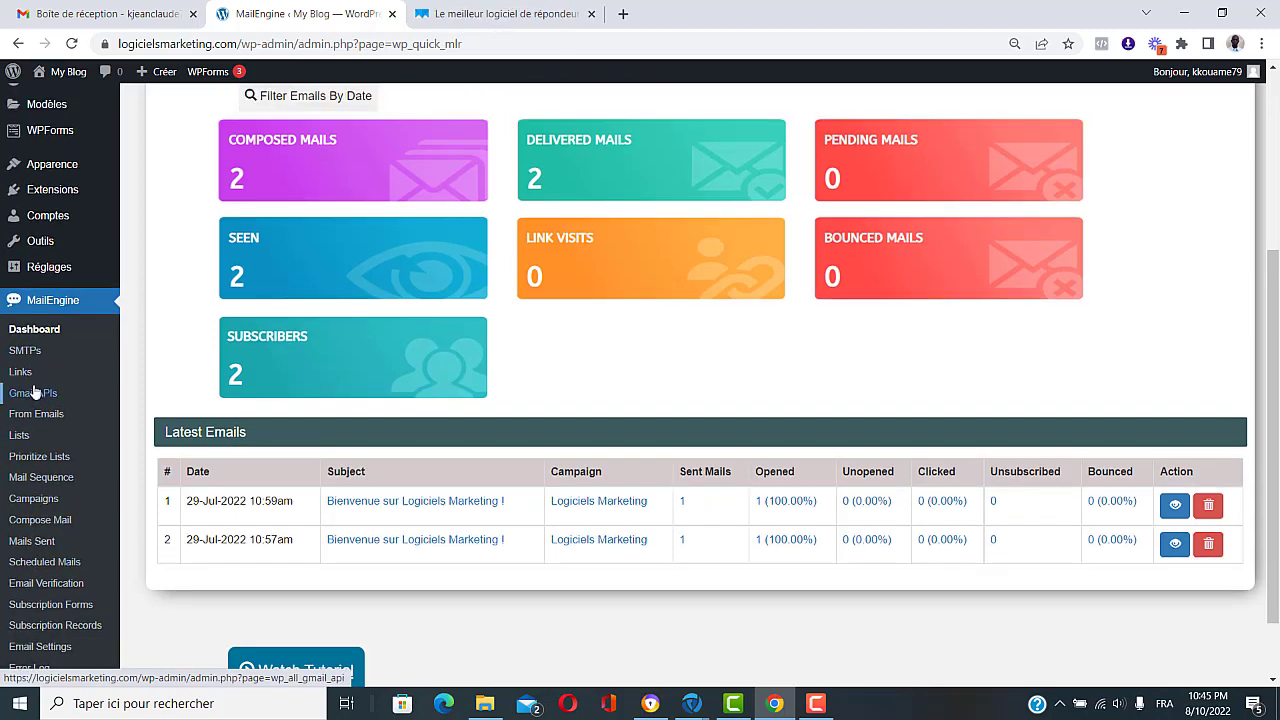
scroll(314, 400, "up", 3)
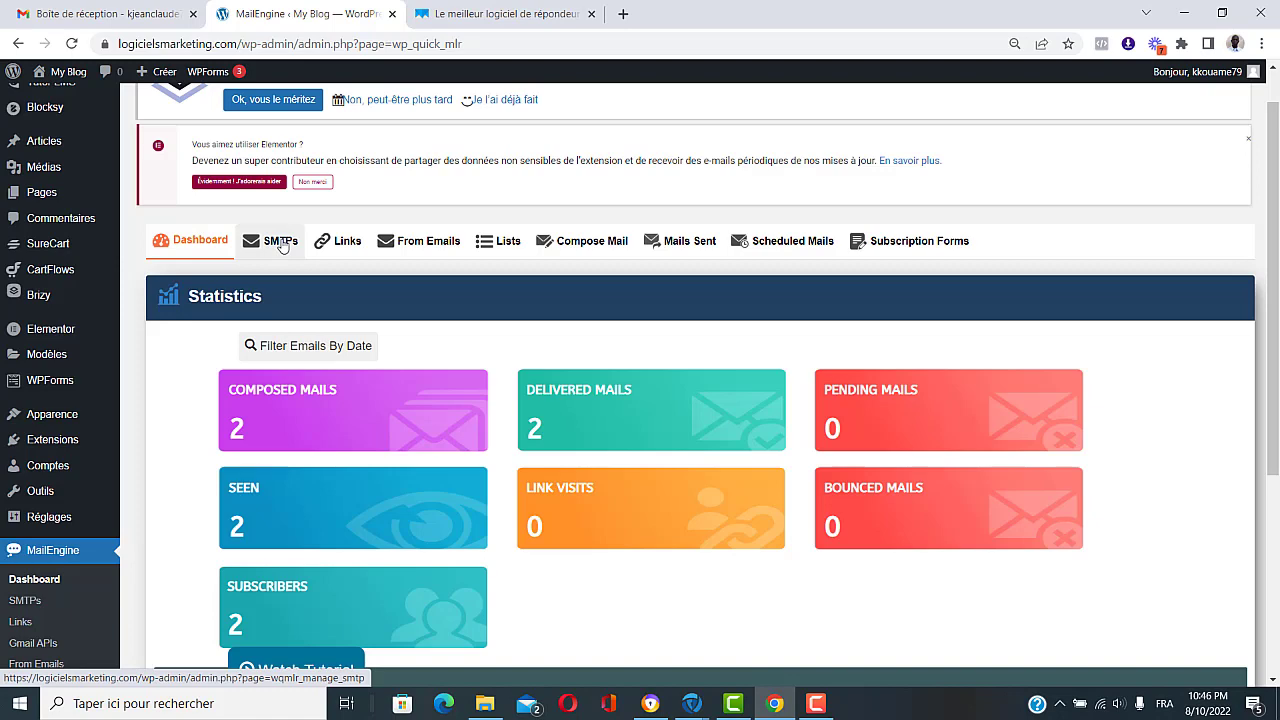
Step: From the SMTPs list, start a new SMTP server entry with an empty Create New SMTP form
left_click(281, 246)
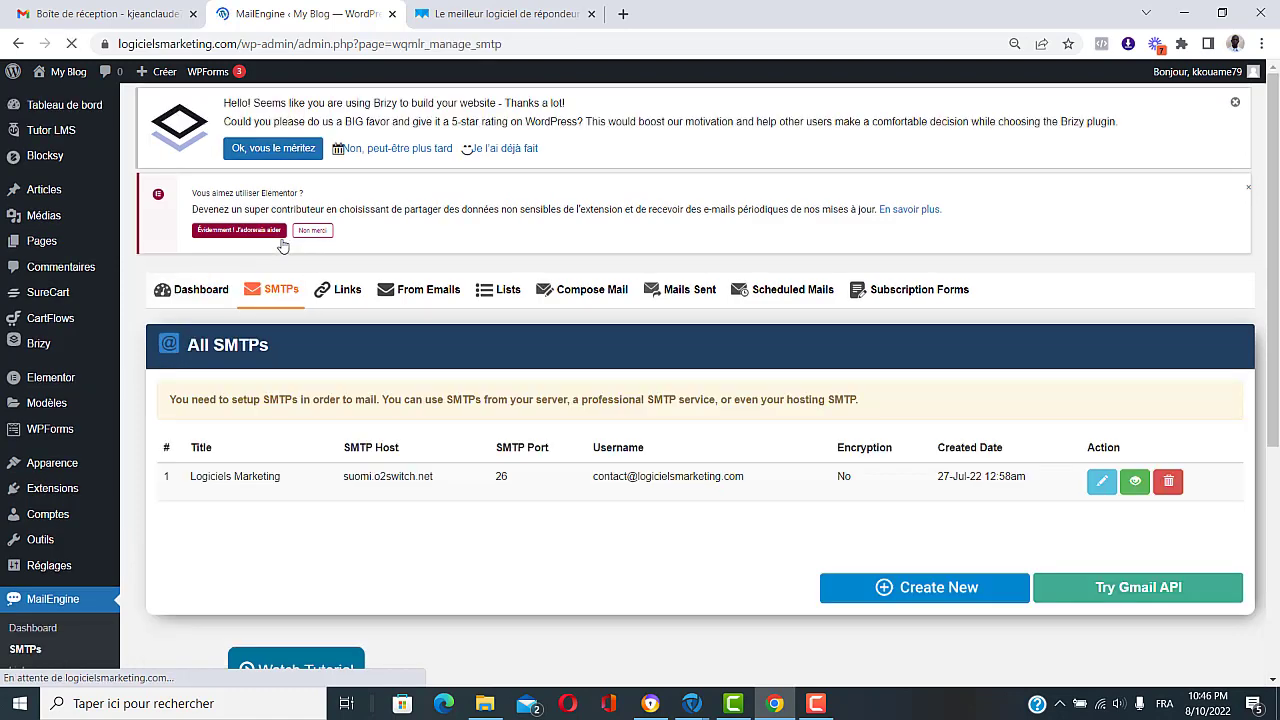
scroll(640, 550, "down", 1)
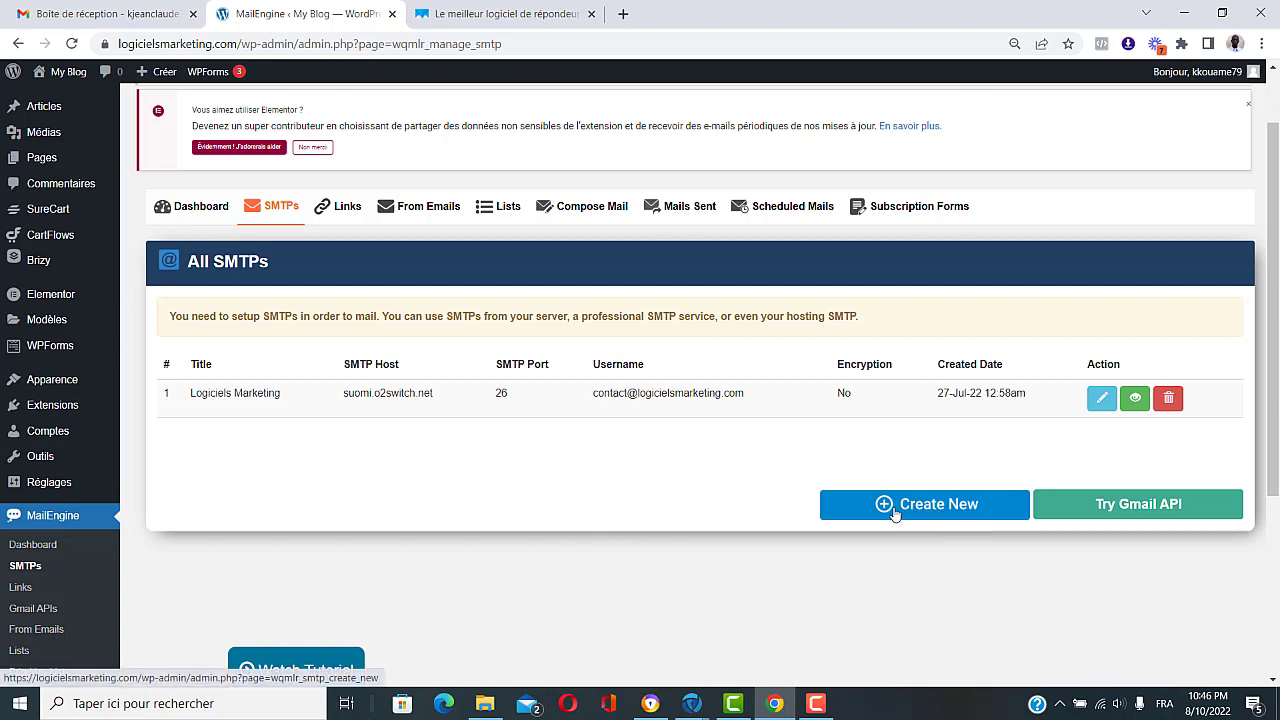
left_click(936, 510)
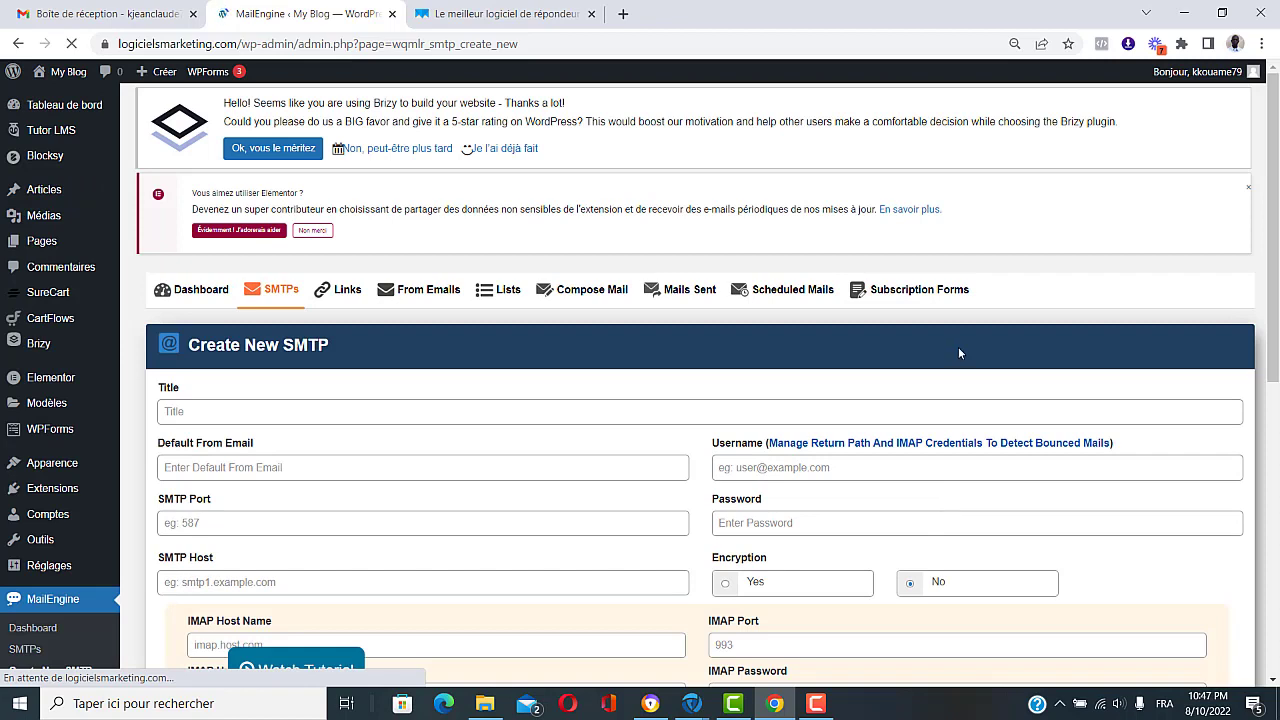
scroll(970, 324, "down", 2)
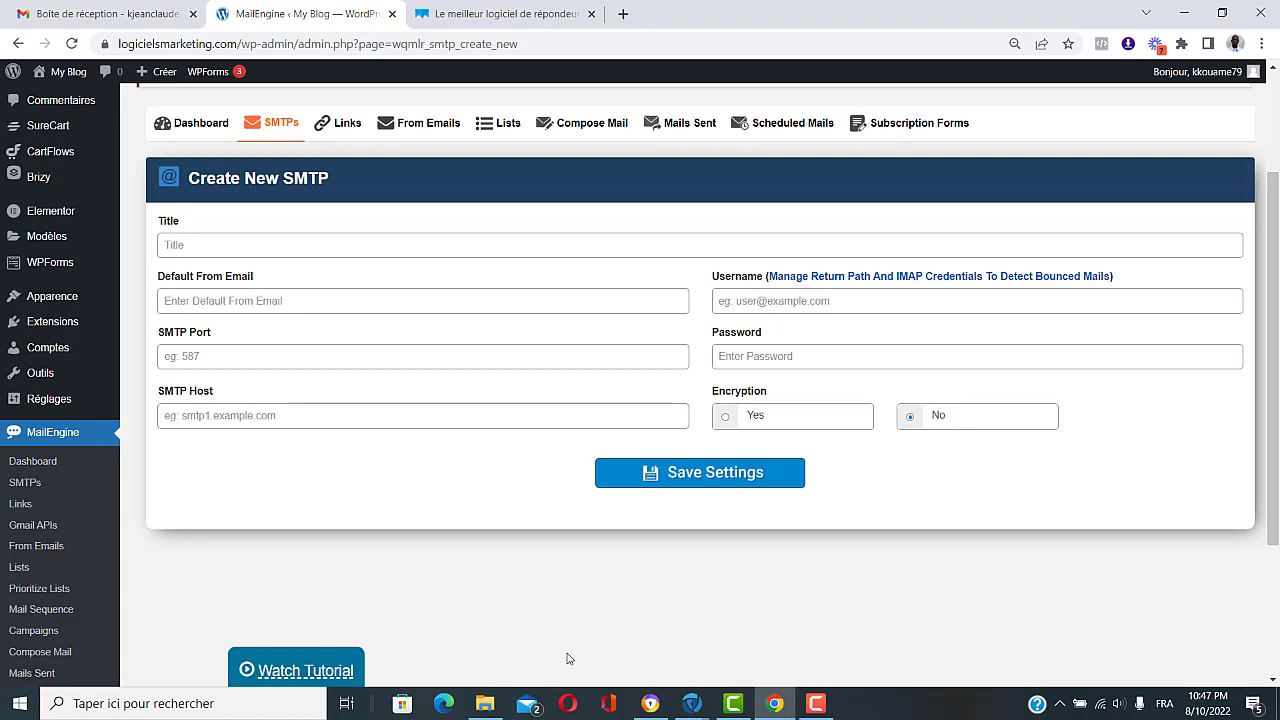
Step: Start a new From Email titled 'Test' and fill in the sender name and reply-to name
left_click(420, 123)
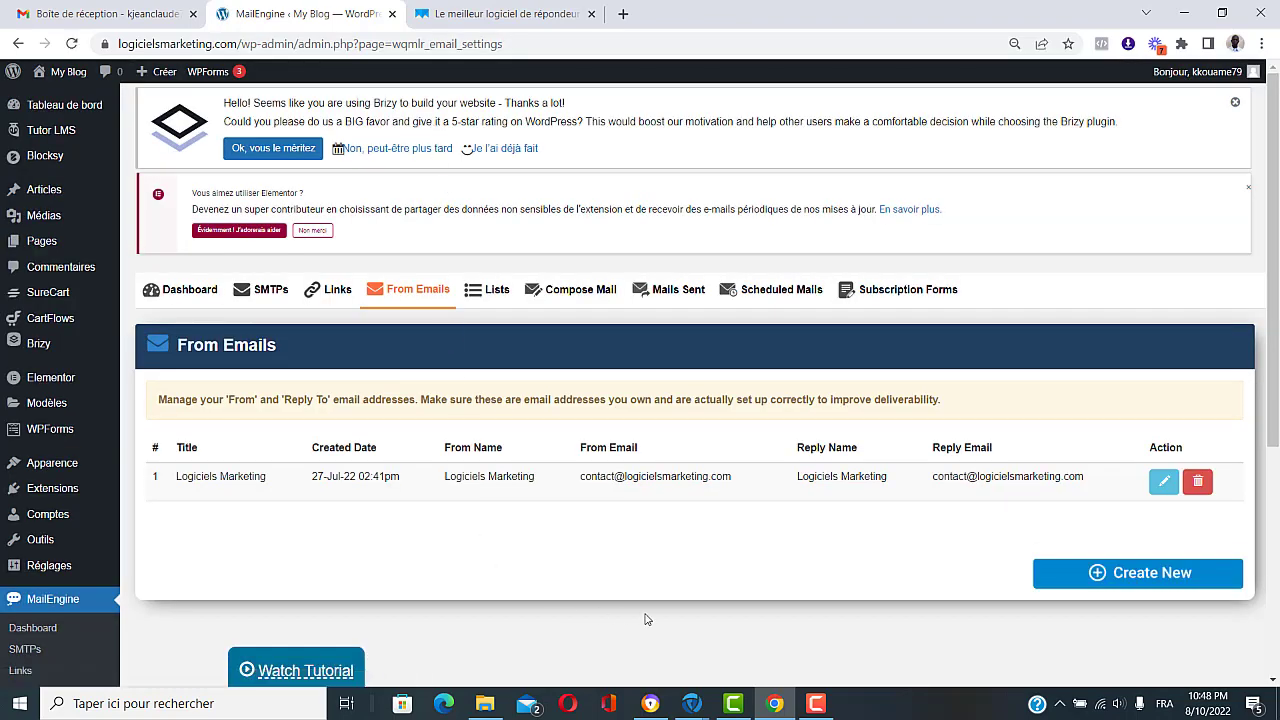
scroll(720, 617, "down", 2)
left_click(1140, 490)
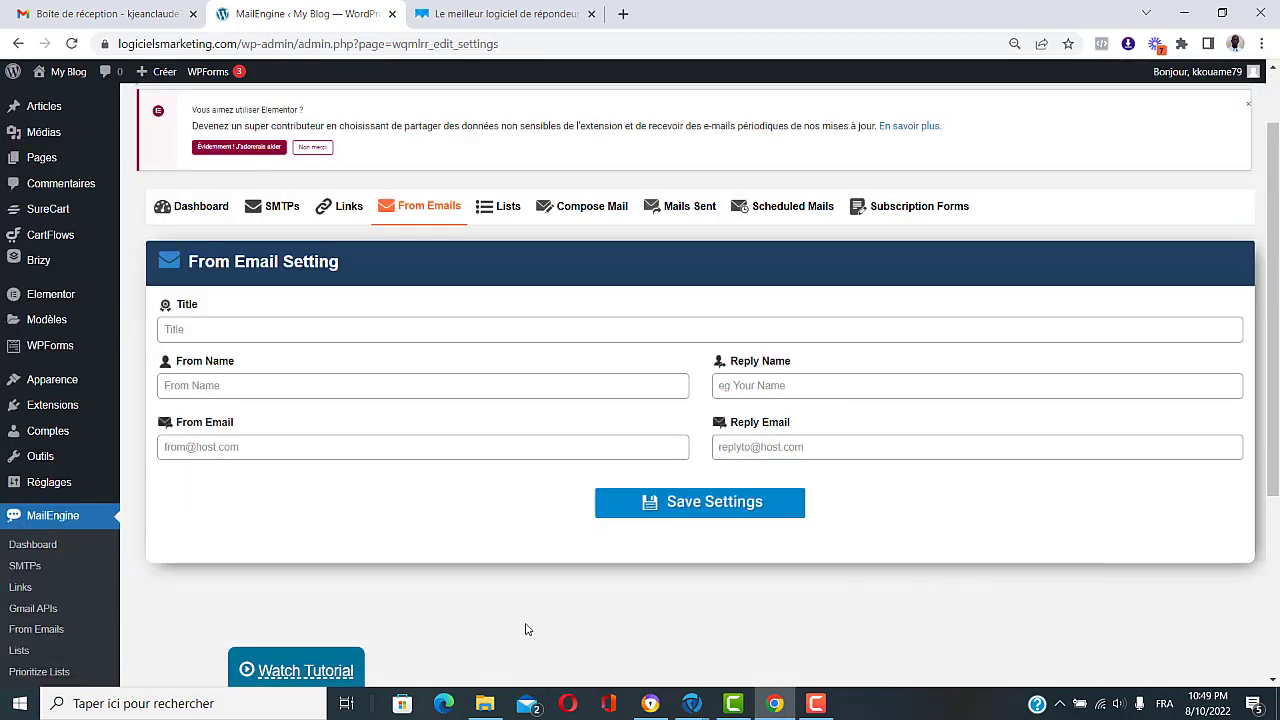
left_click(215, 328)
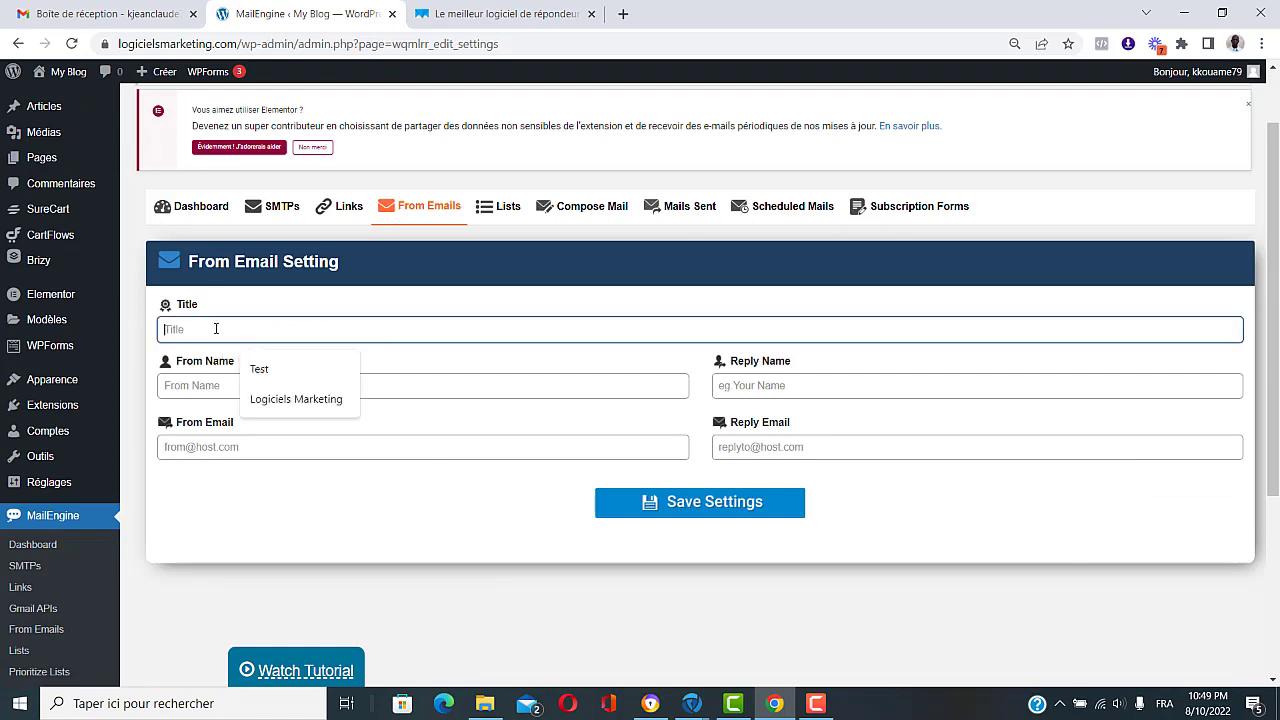
type("Test")
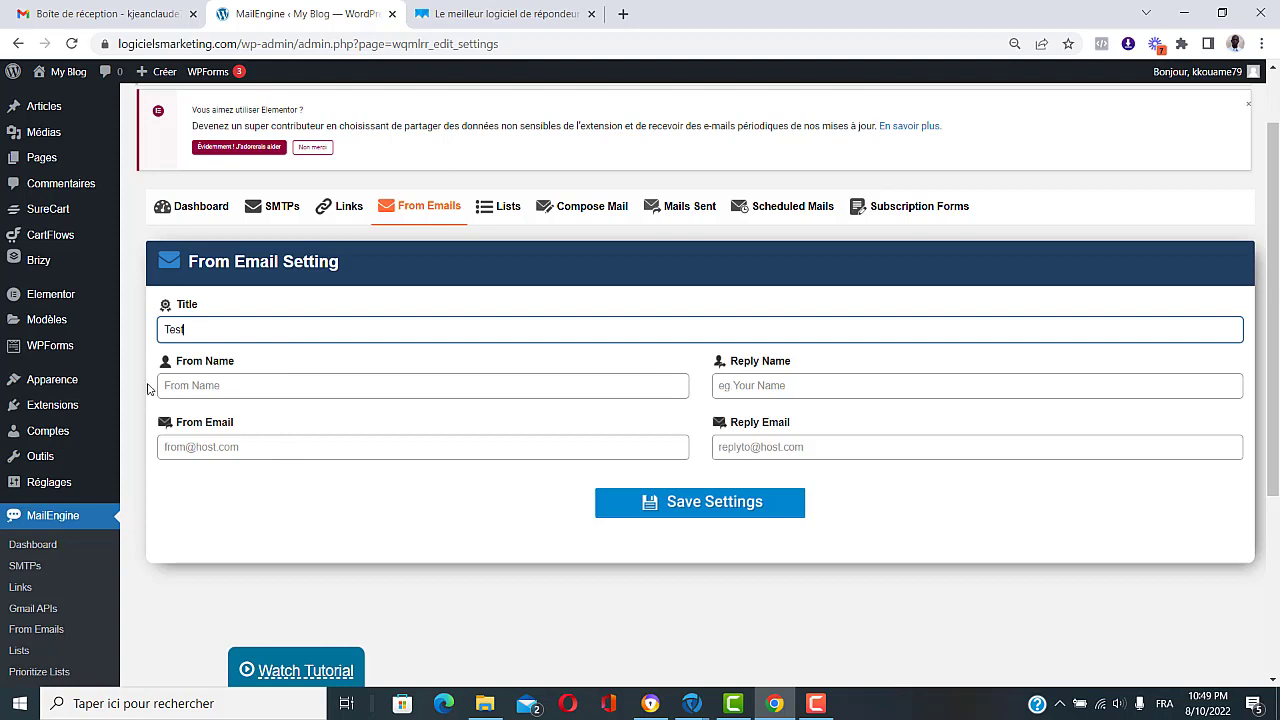
left_click(239, 387)
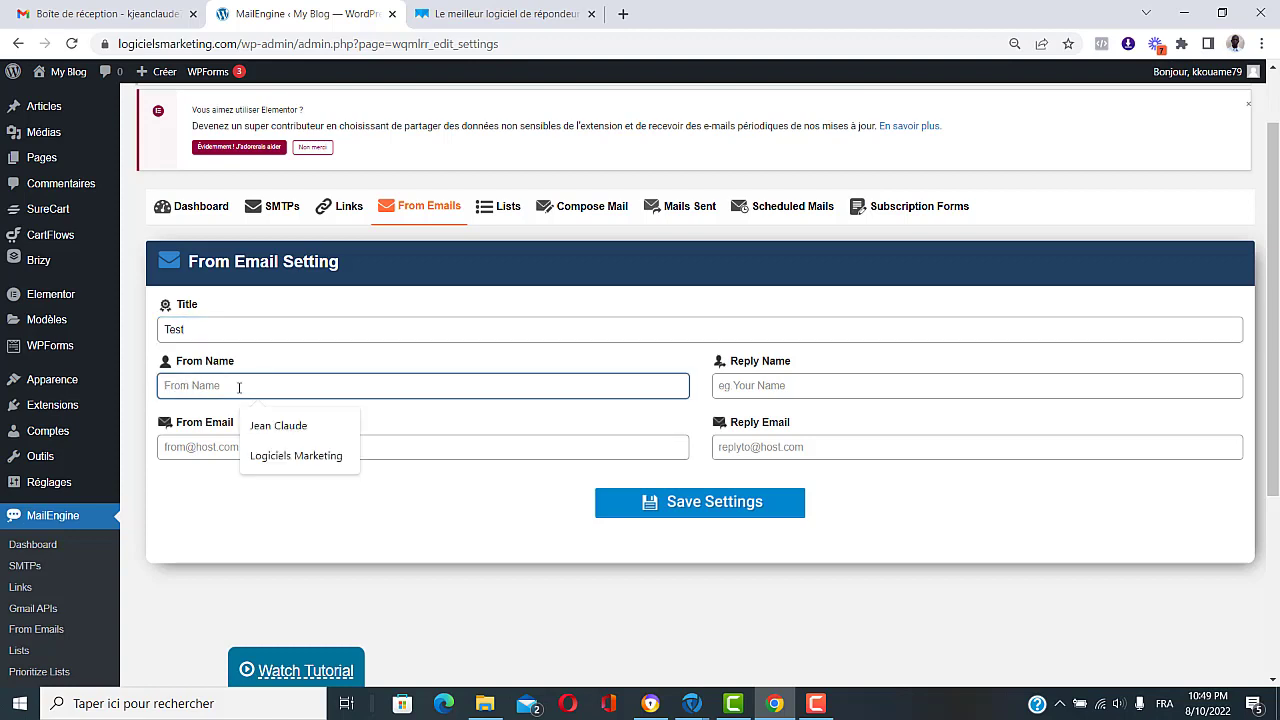
type("Jea")
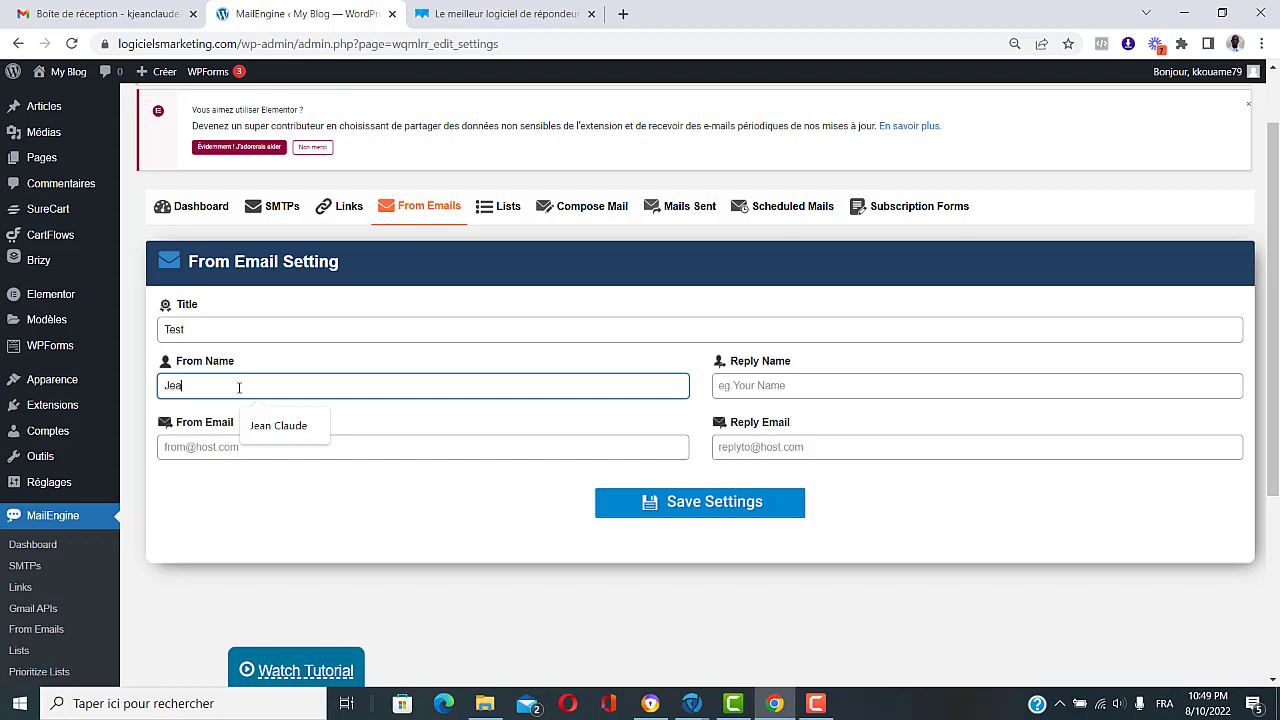
type("n Claude")
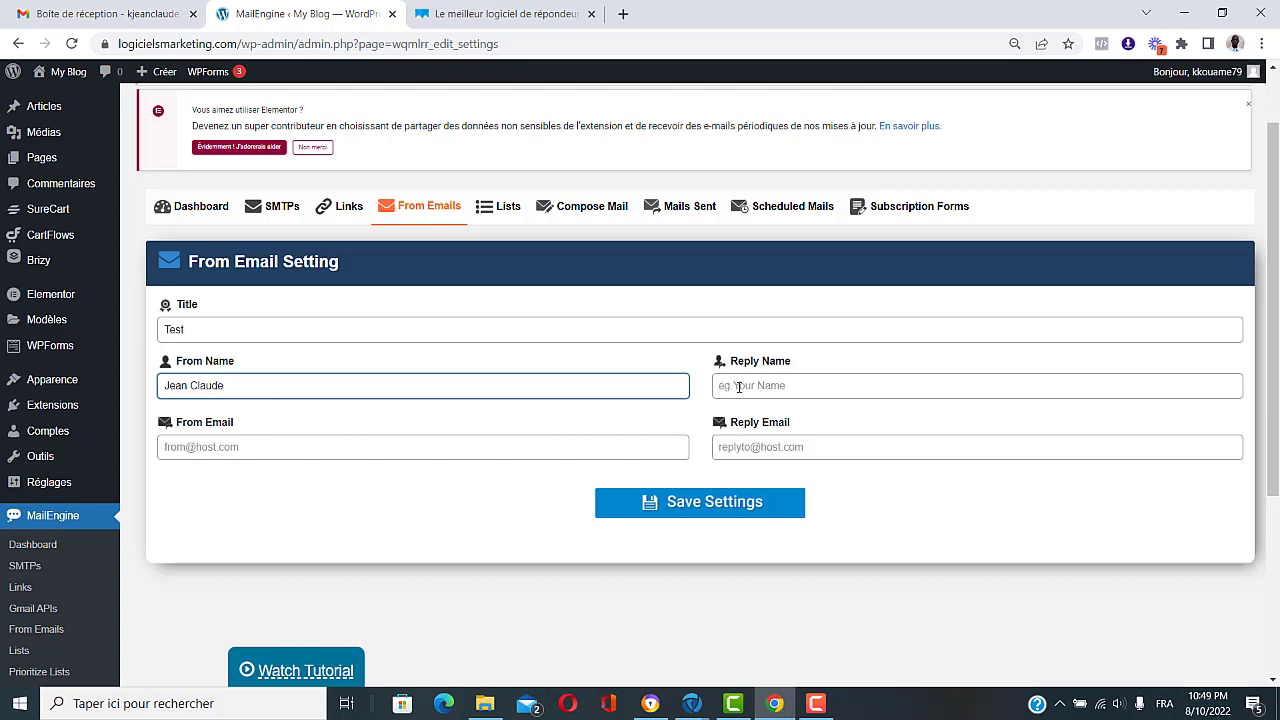
left_click(779, 386)
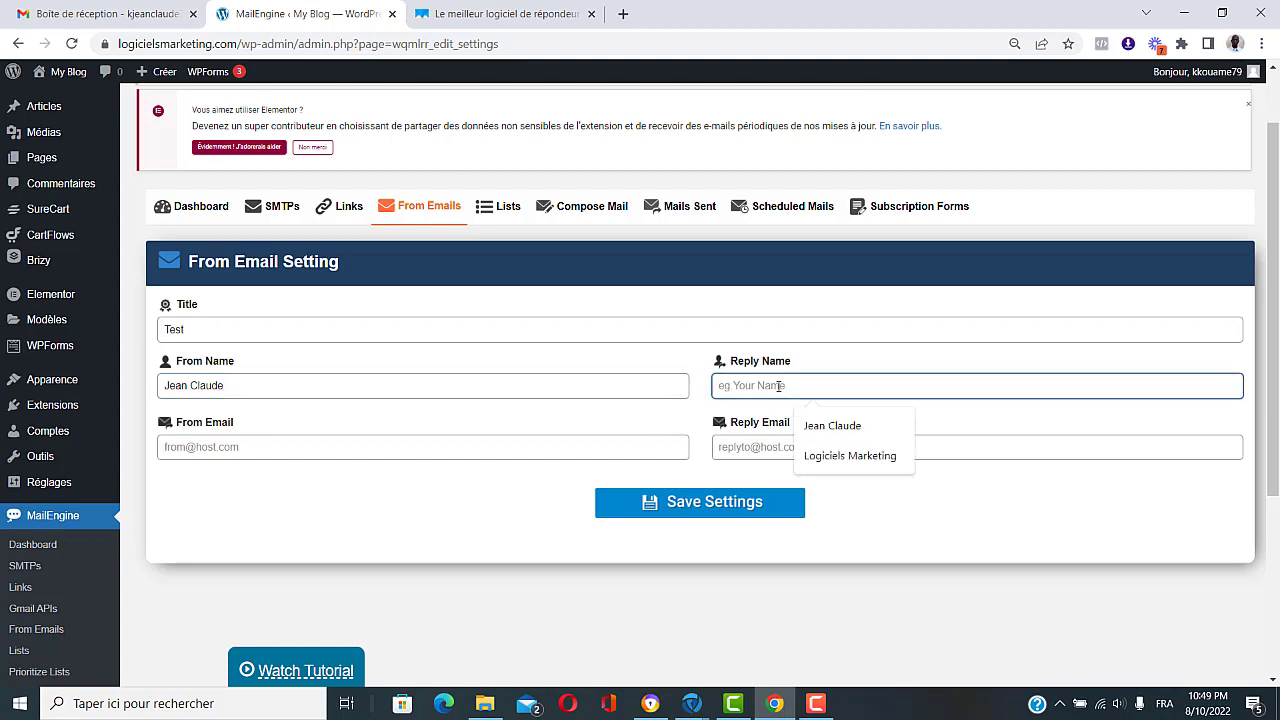
type("Jea")
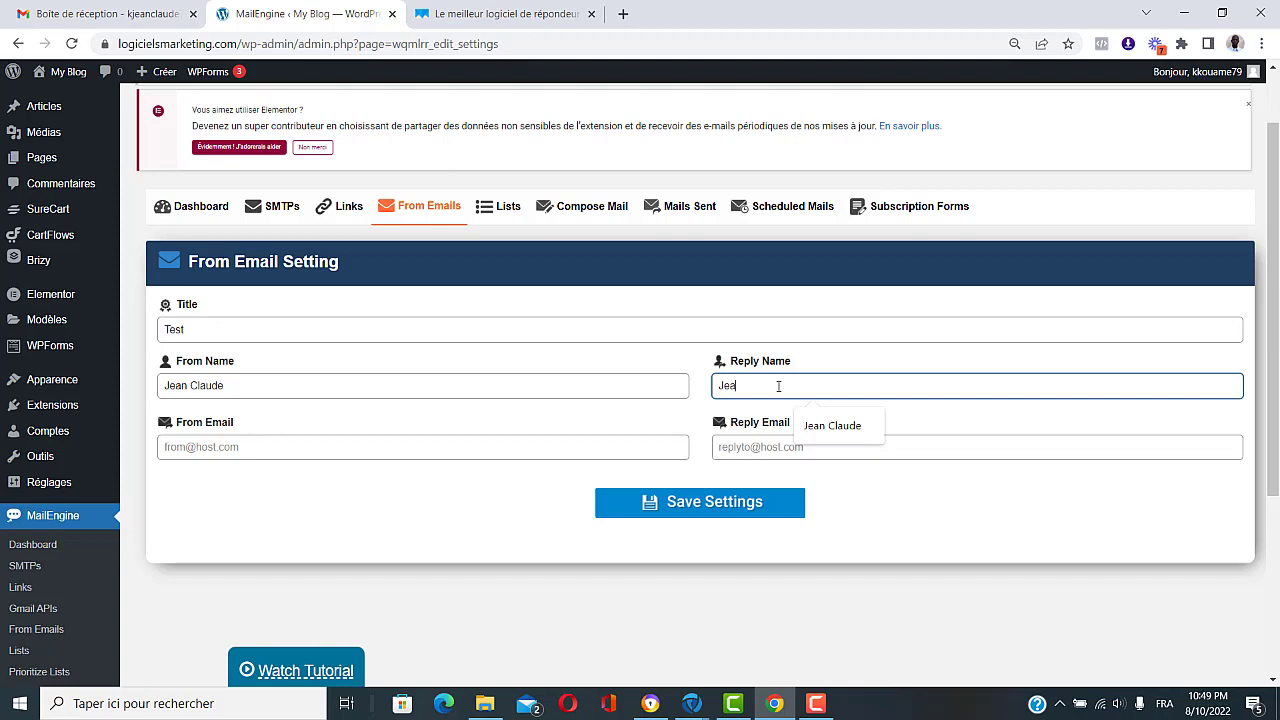
type("n Claude")
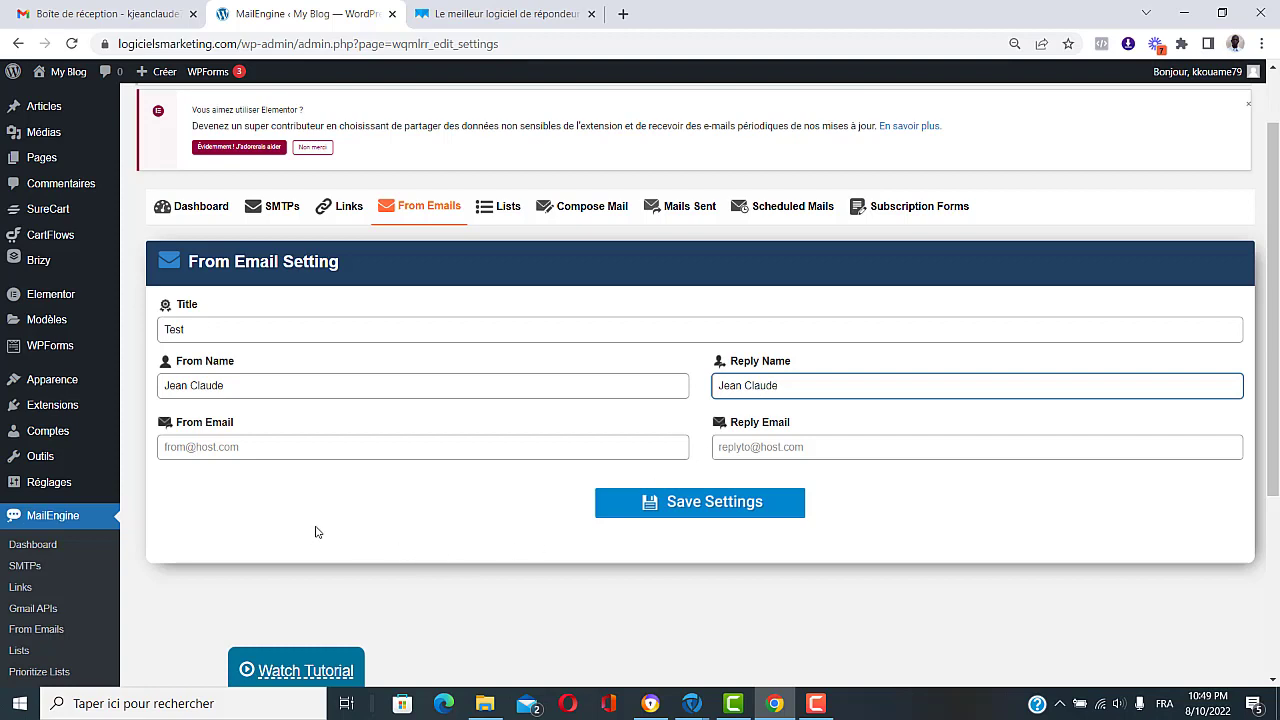
Step: Enter the sender e-mail address, copy it into Reply Email, save, and return to the From Emails list
left_click(285, 447)
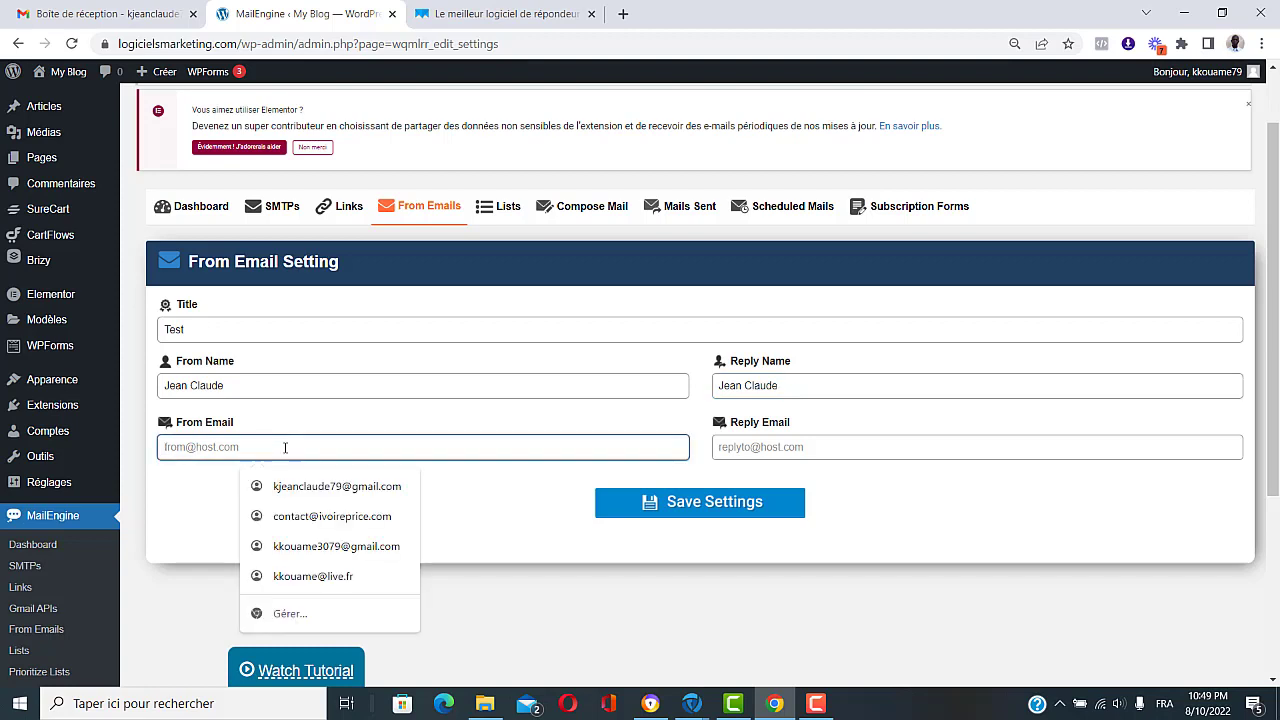
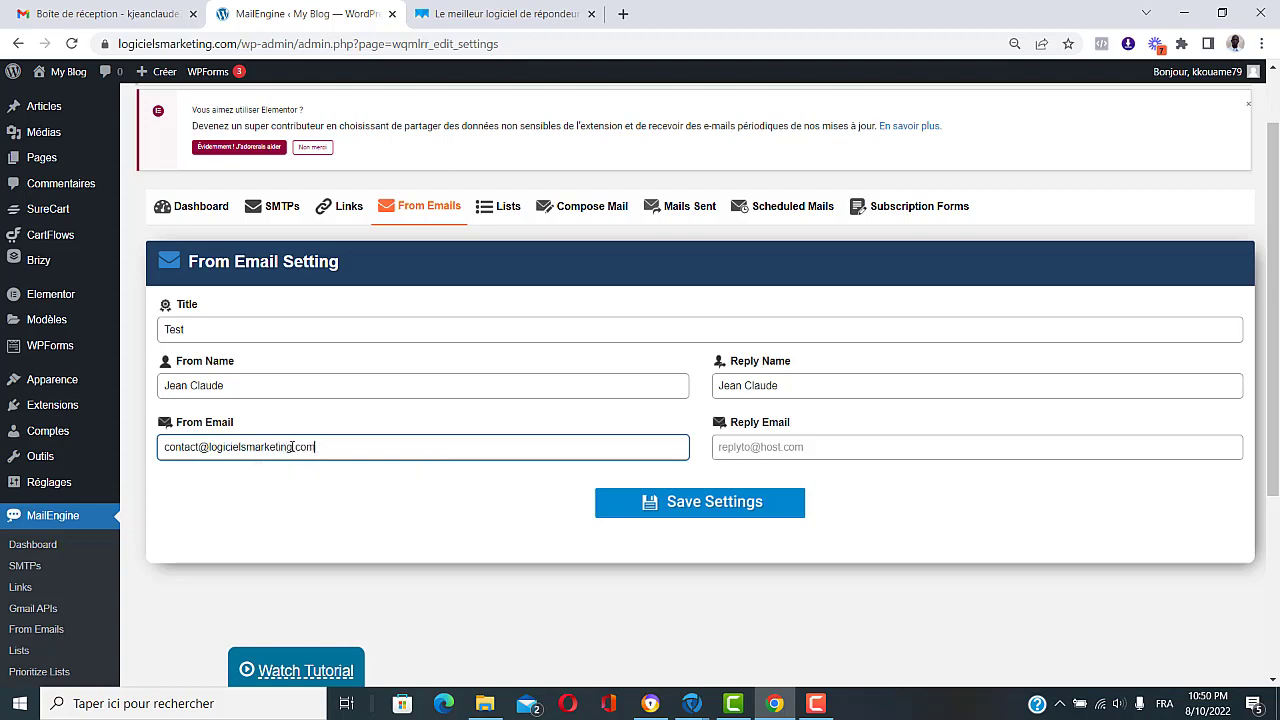
left_click_drag(316, 447, 166, 451)
key("ctrl+c")
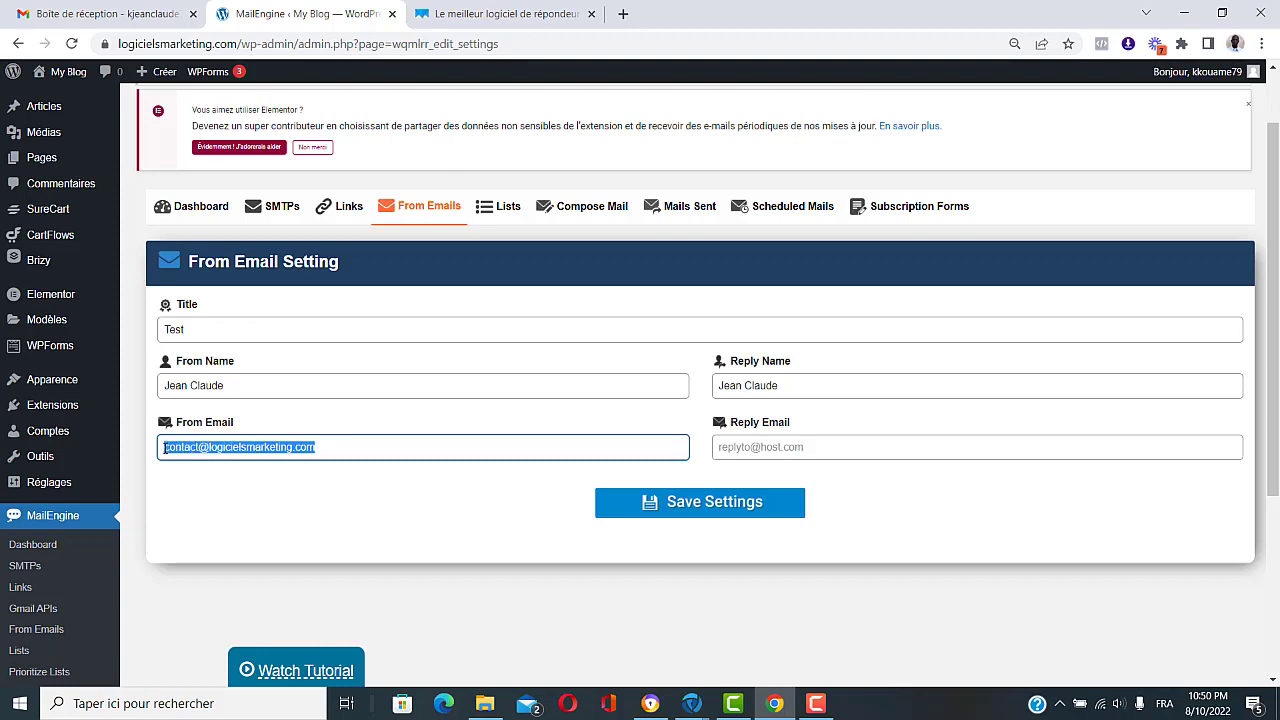
left_click(769, 447)
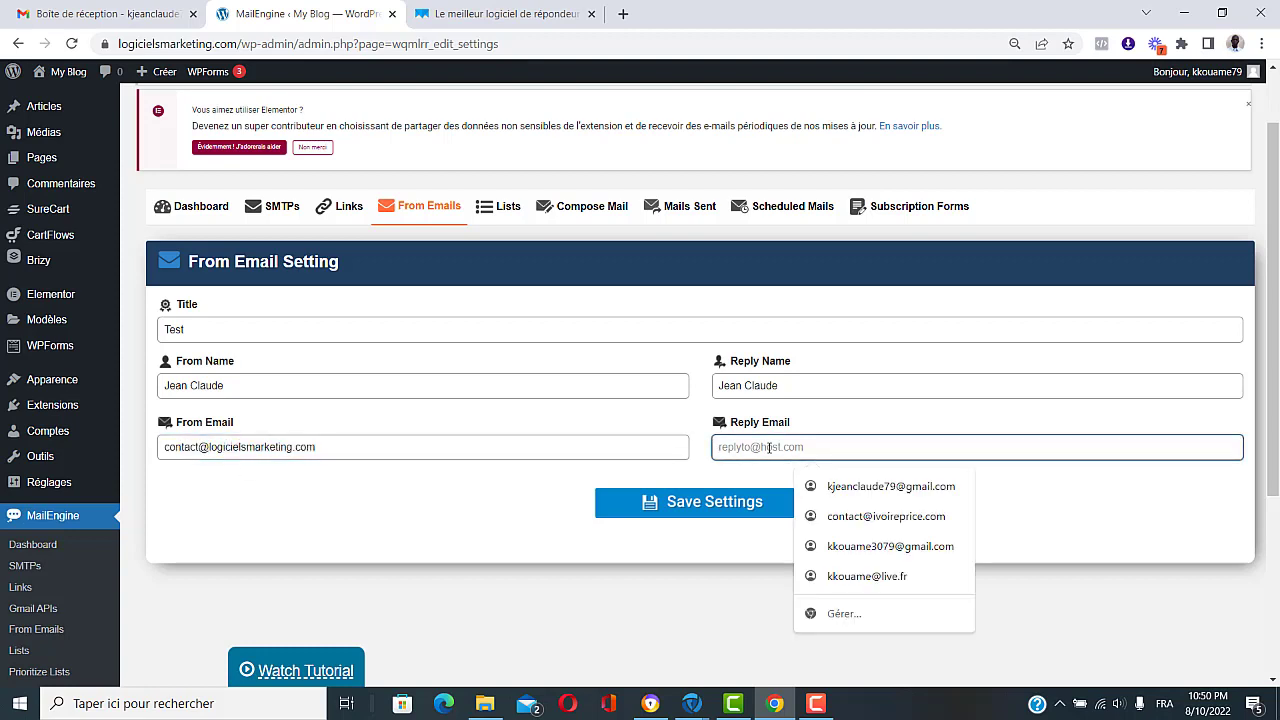
key("ctrl+v")
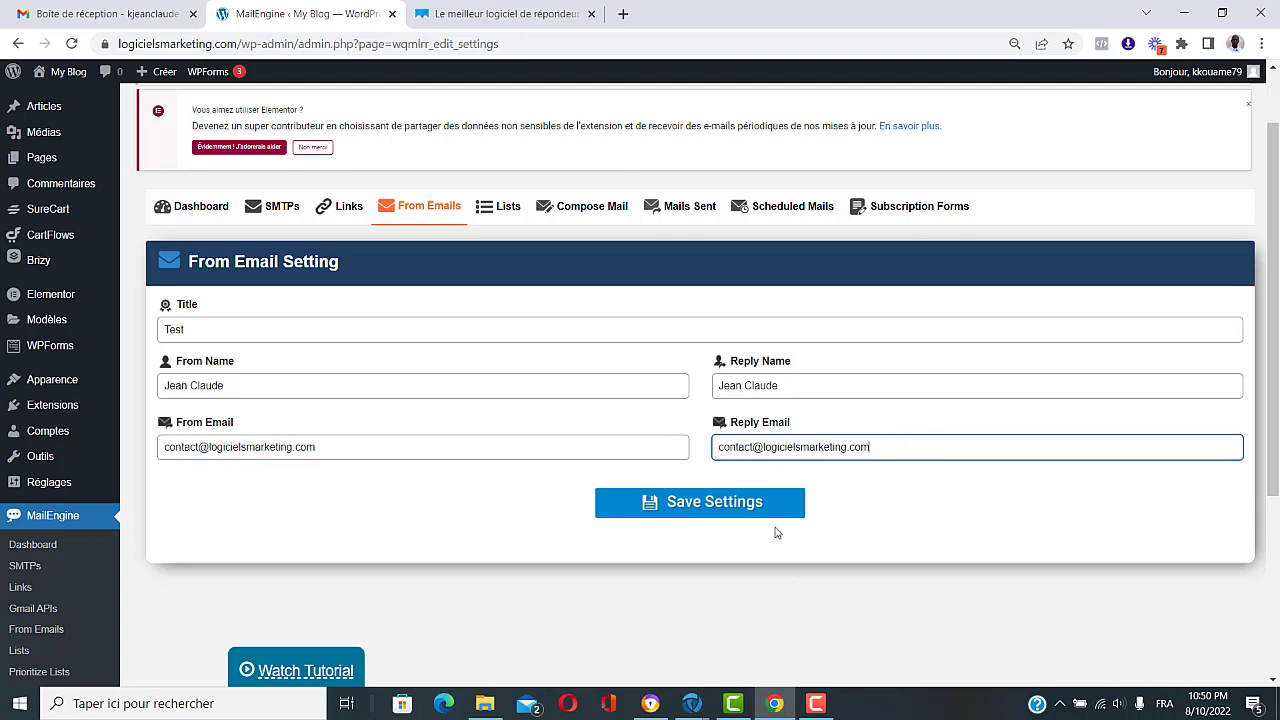
left_click(688, 502)
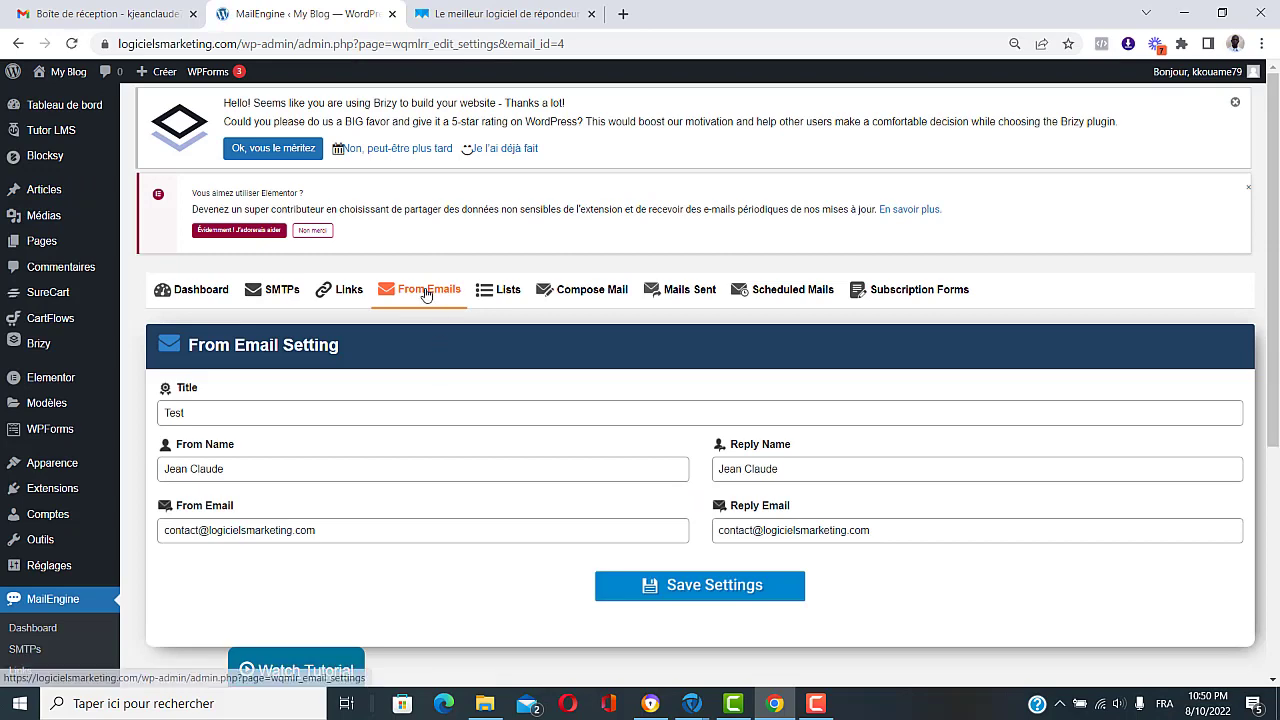
left_click(432, 291)
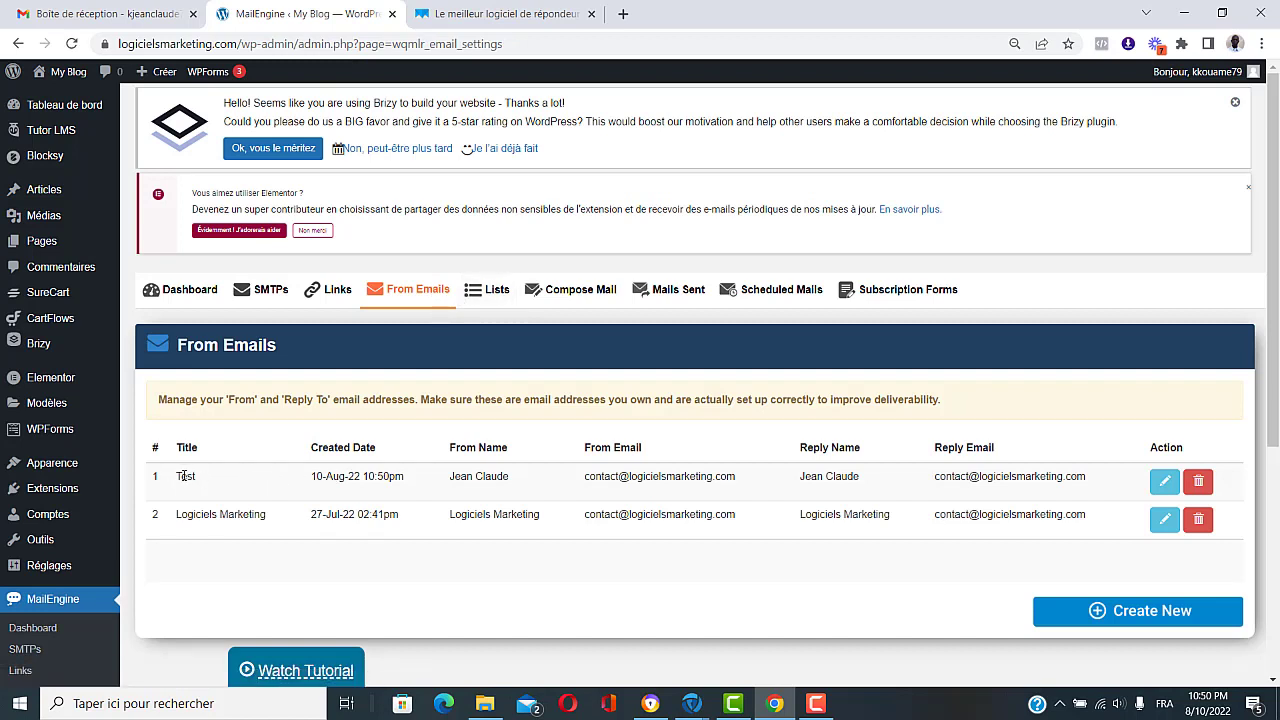
Step: Create a new mailing list named 'Liste test'
left_click(495, 290)
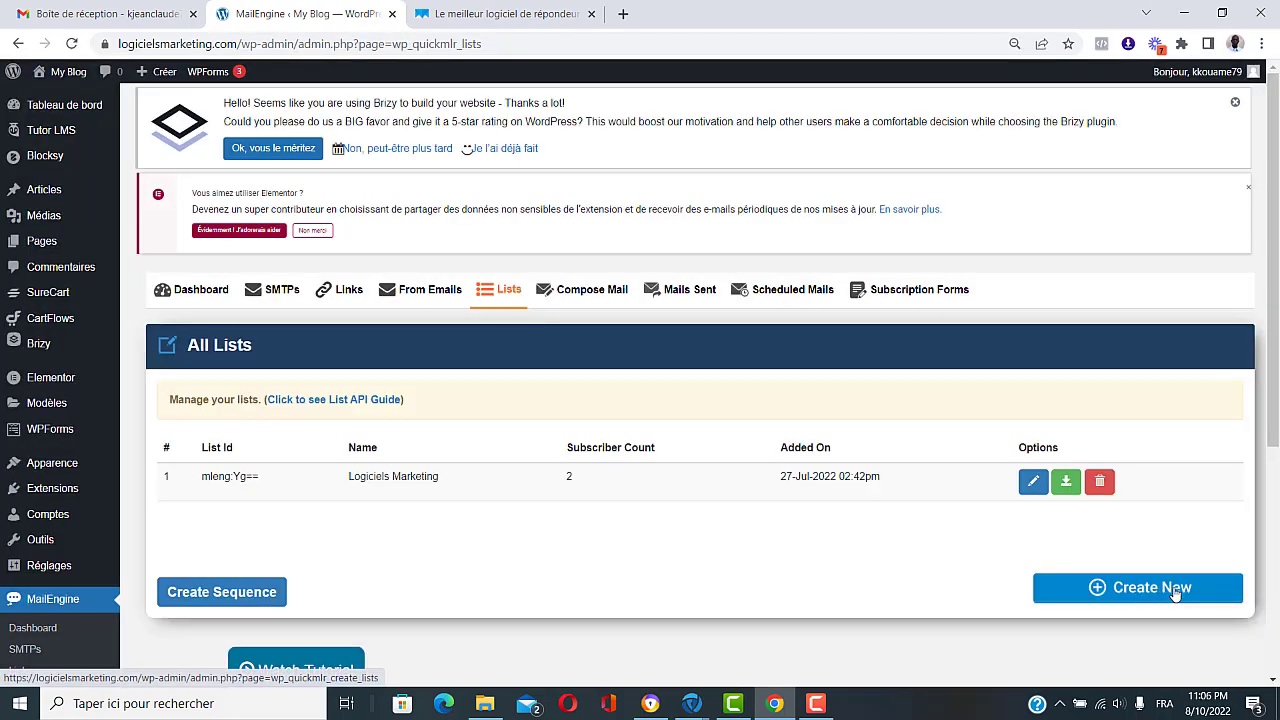
left_click(1176, 590)
left_click(648, 415)
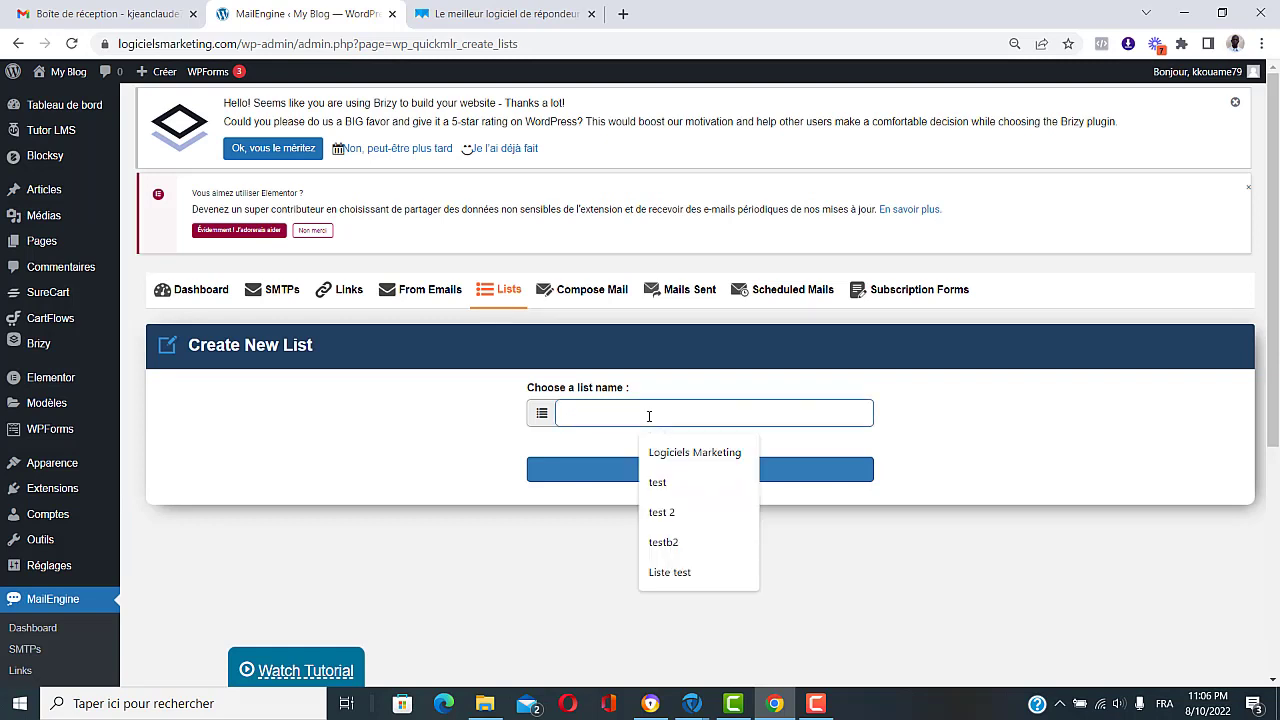
type("Liste")
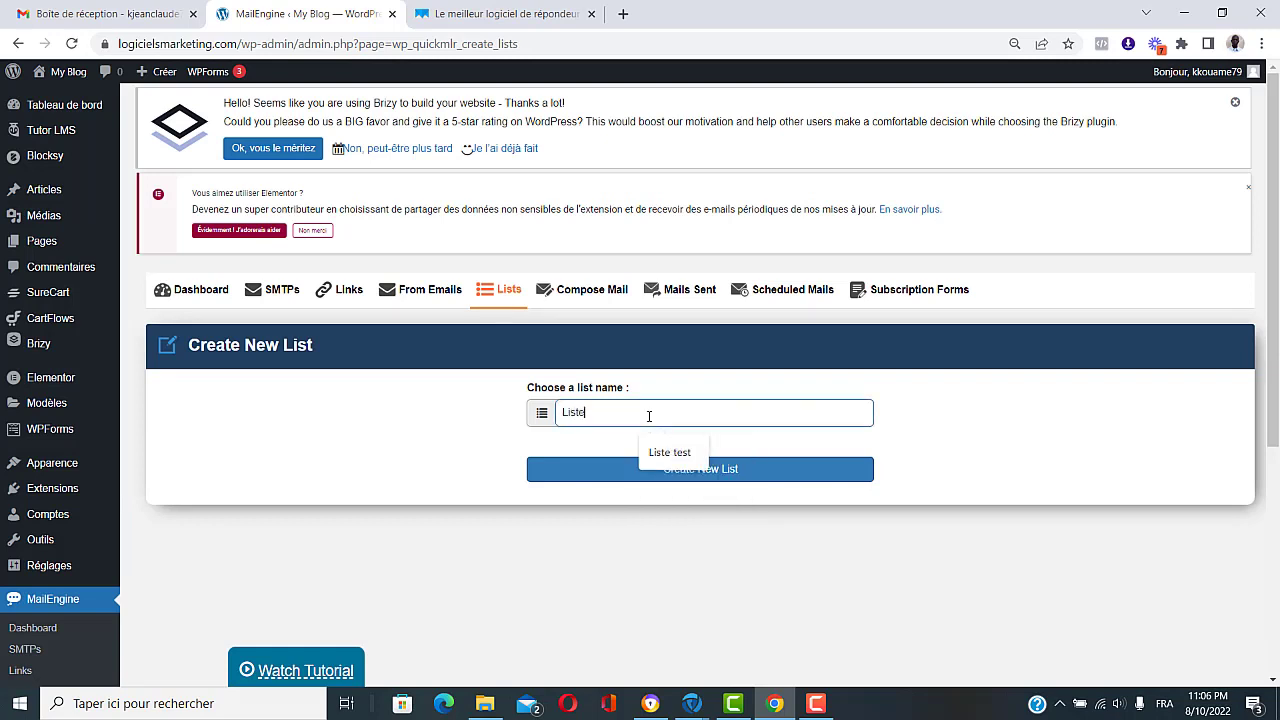
type(" test")
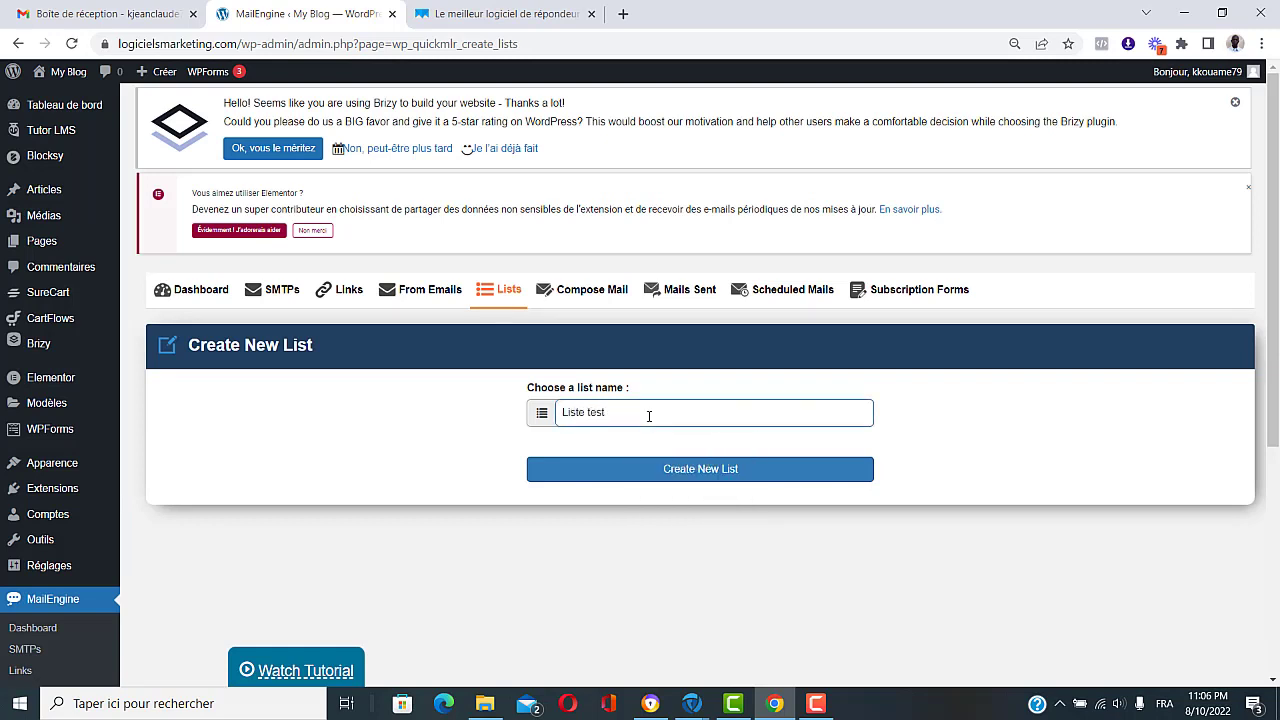
left_click(717, 471)
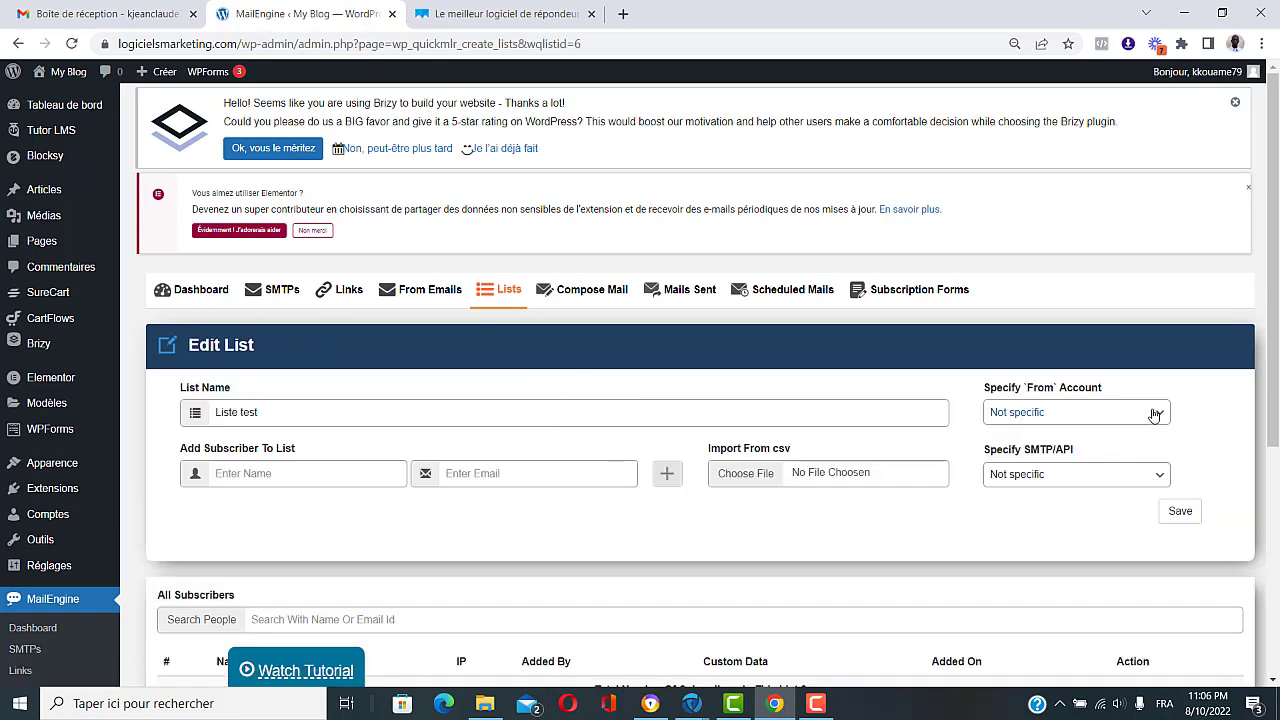
Step: Set the list's From Account to Test and SMTP to Logiciels Marketing, save, and return to All Lists
left_click(1155, 413)
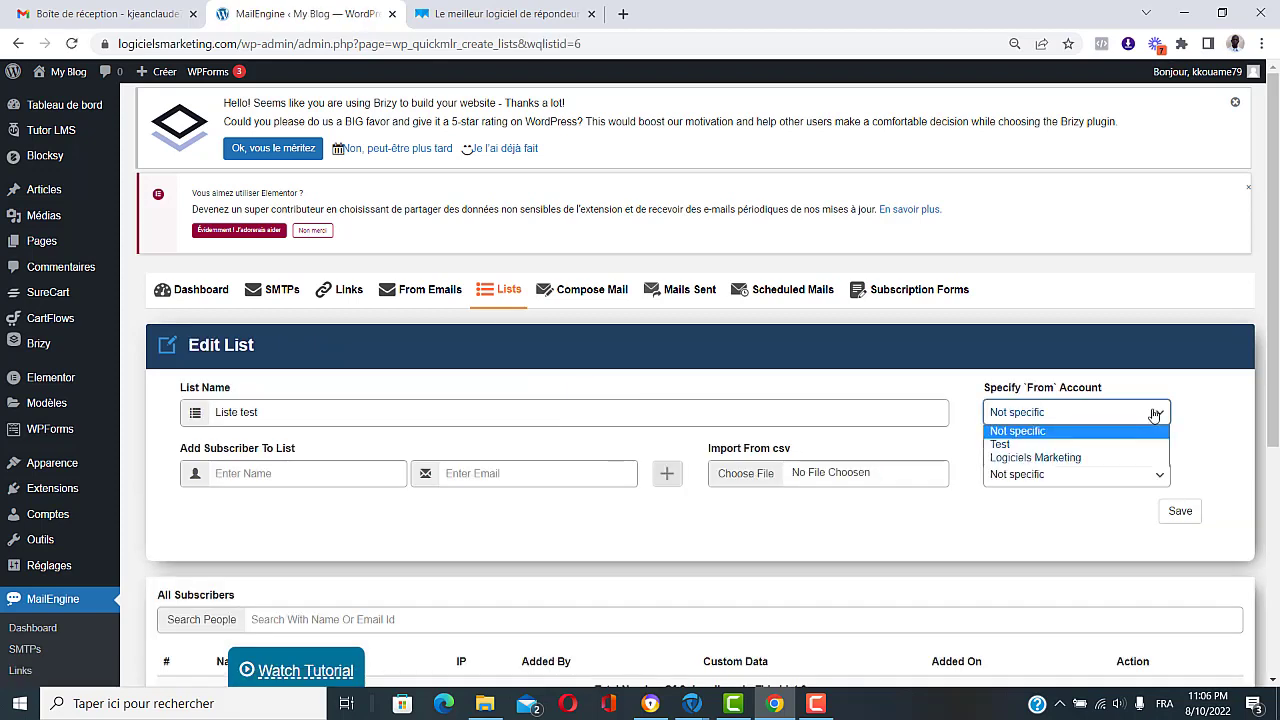
left_click(1001, 450)
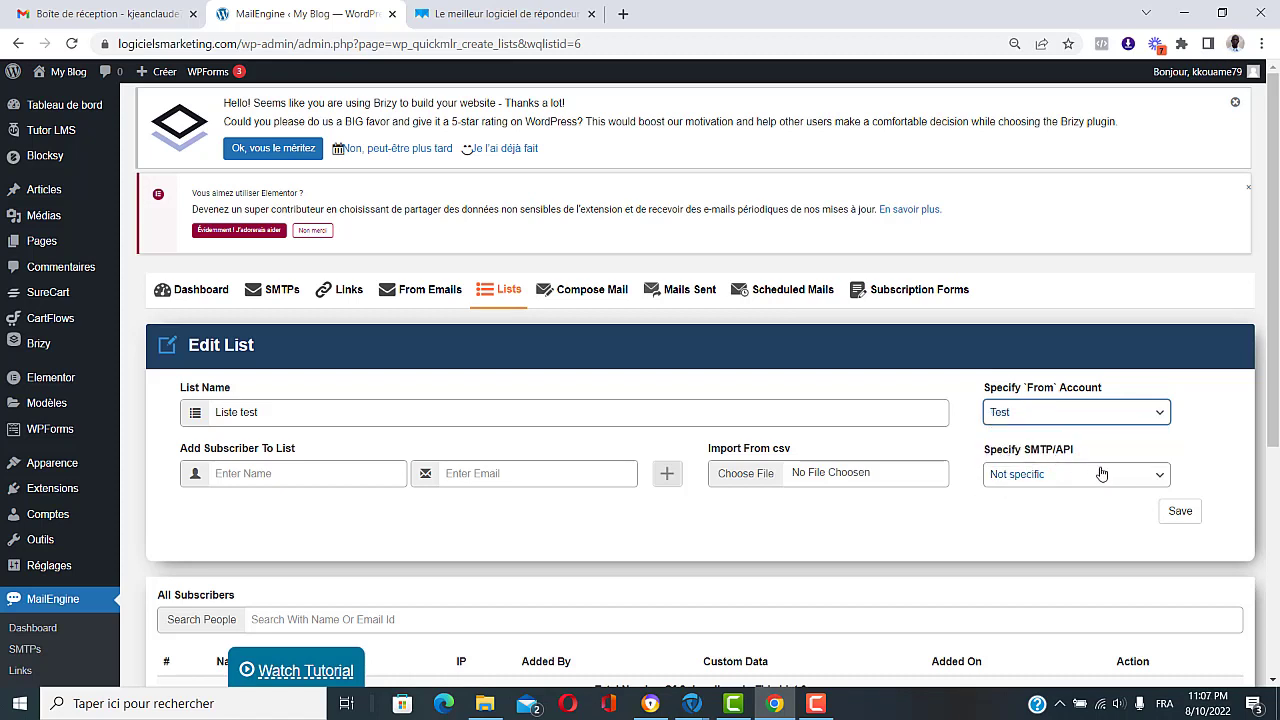
left_click(1156, 477)
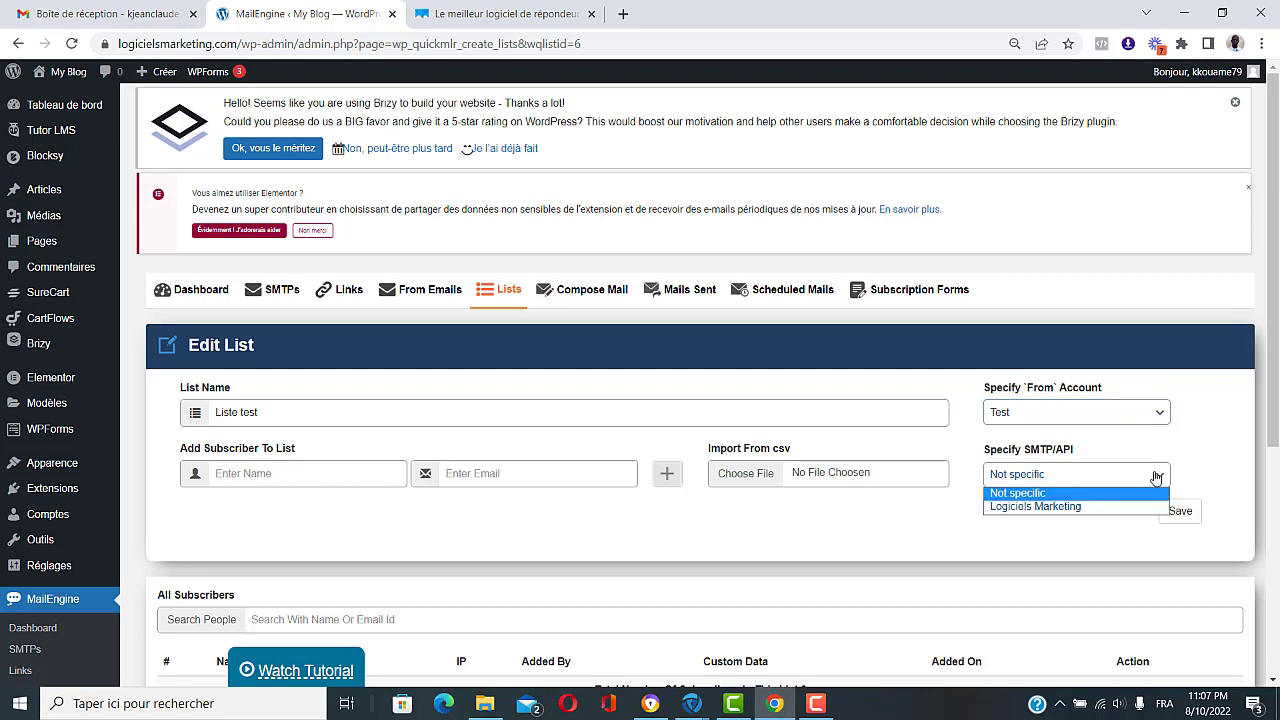
left_click(1092, 508)
left_click(1178, 512)
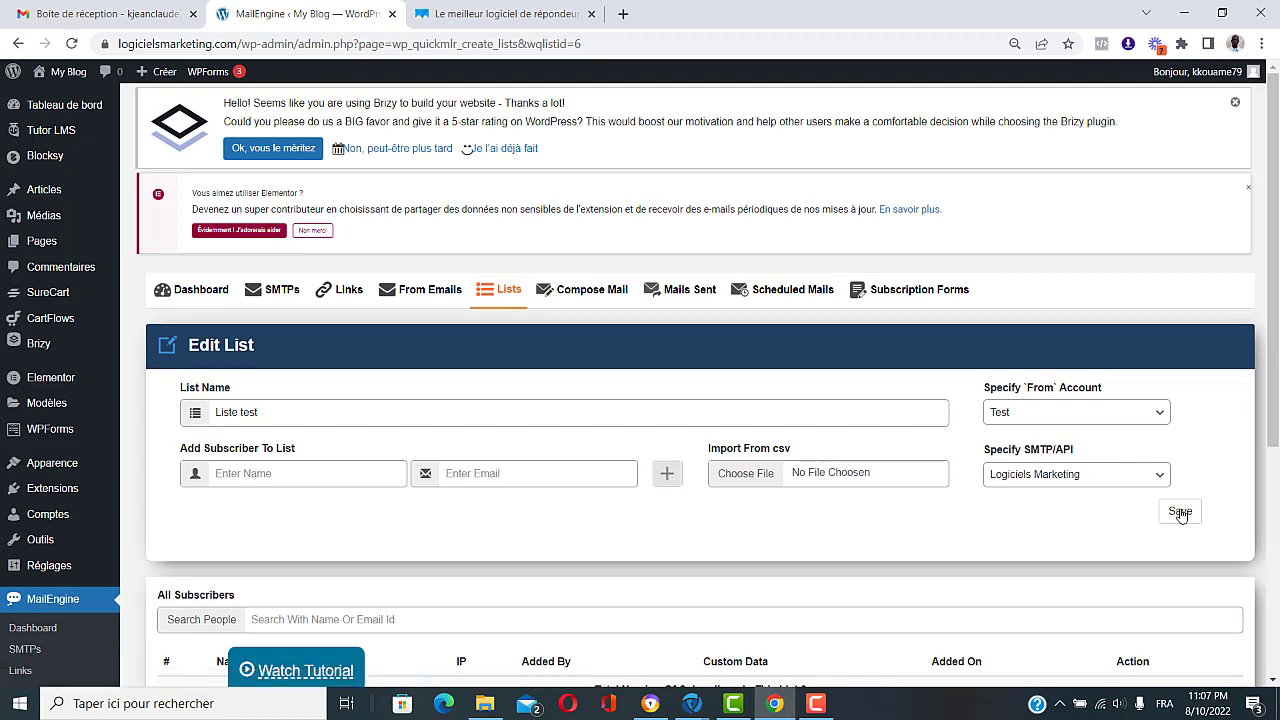
left_click(508, 292)
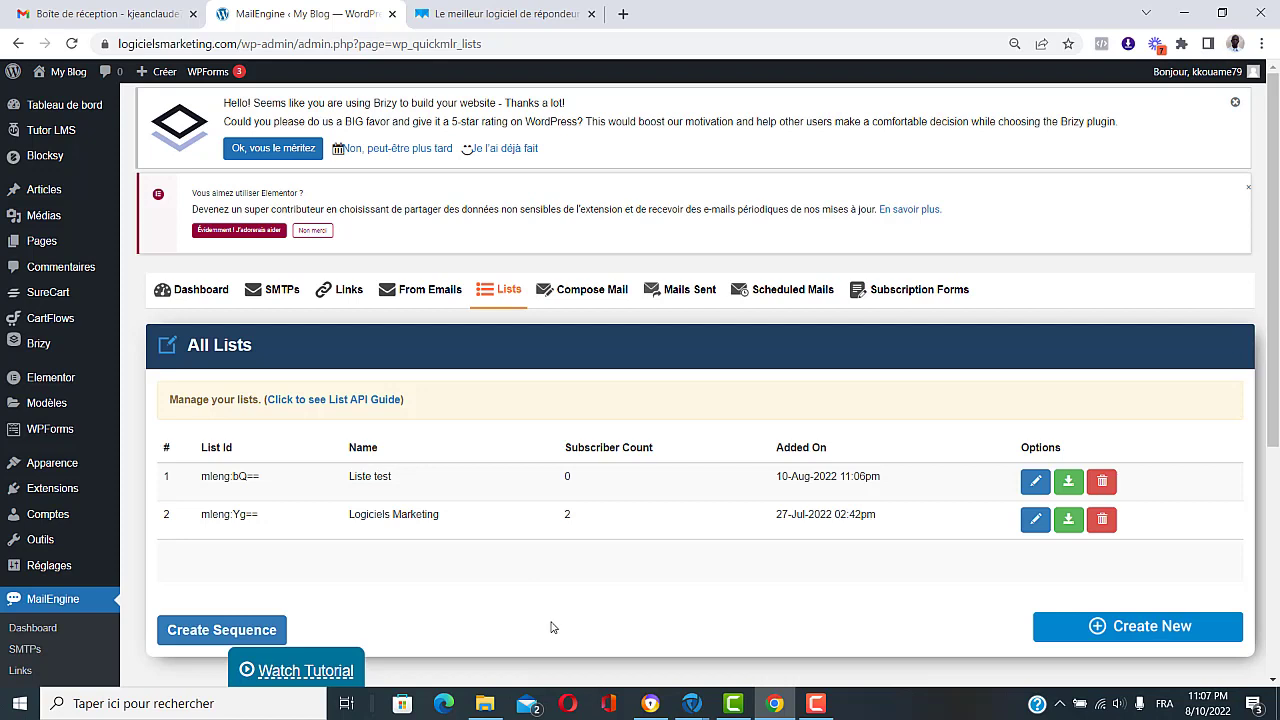
scroll(550, 627, "down", 3)
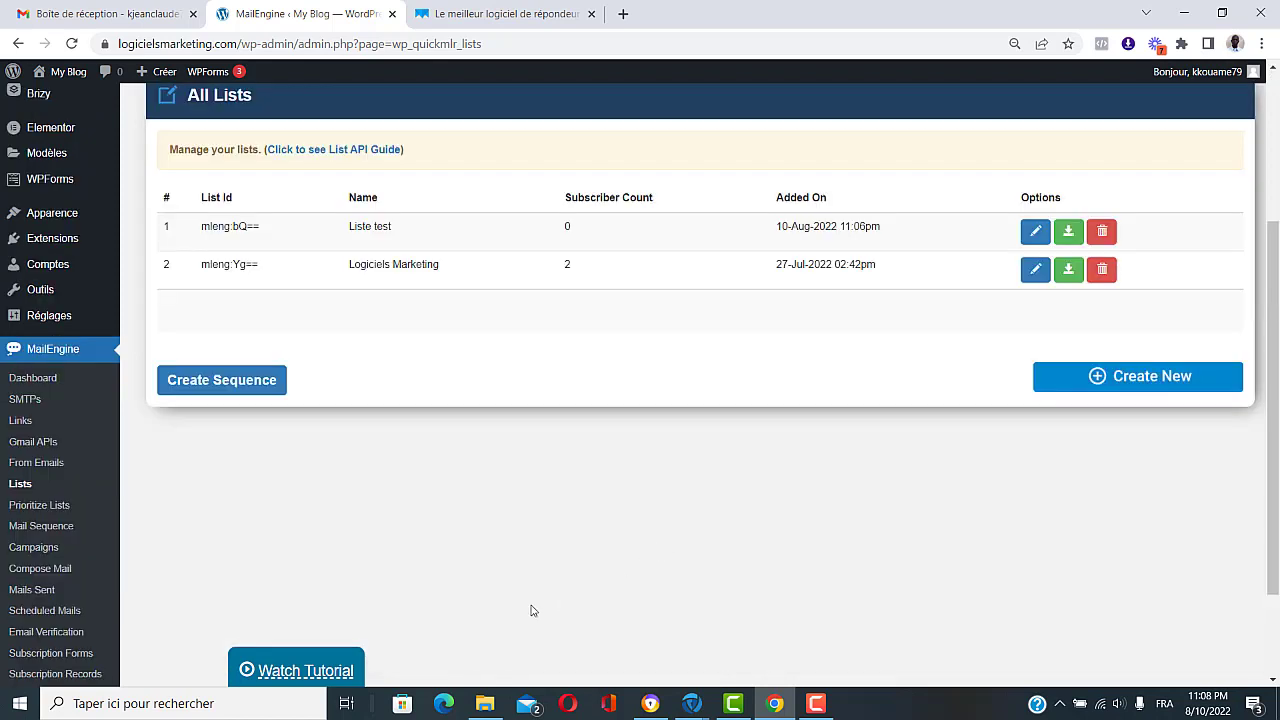
Step: Create a campaign with title and description 'Nouvelle campagne'
left_click(43, 551)
left_click(1184, 561)
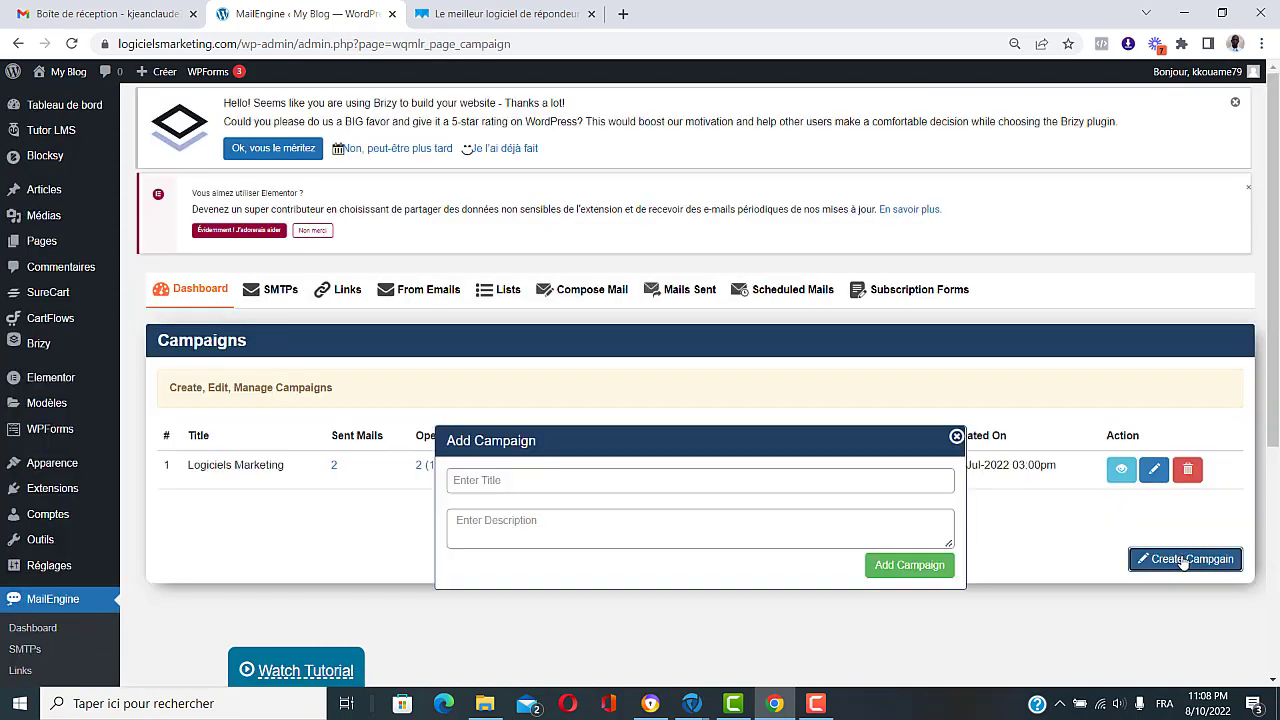
left_click(504, 481)
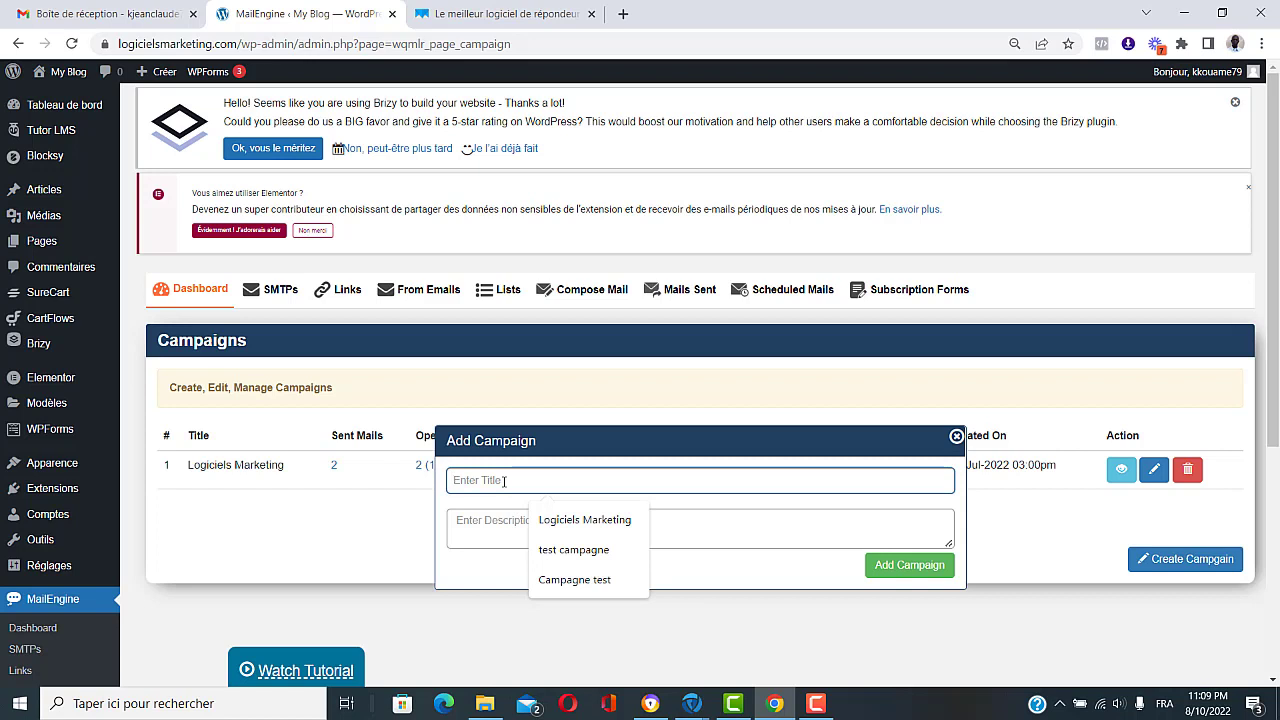
type("Nouv")
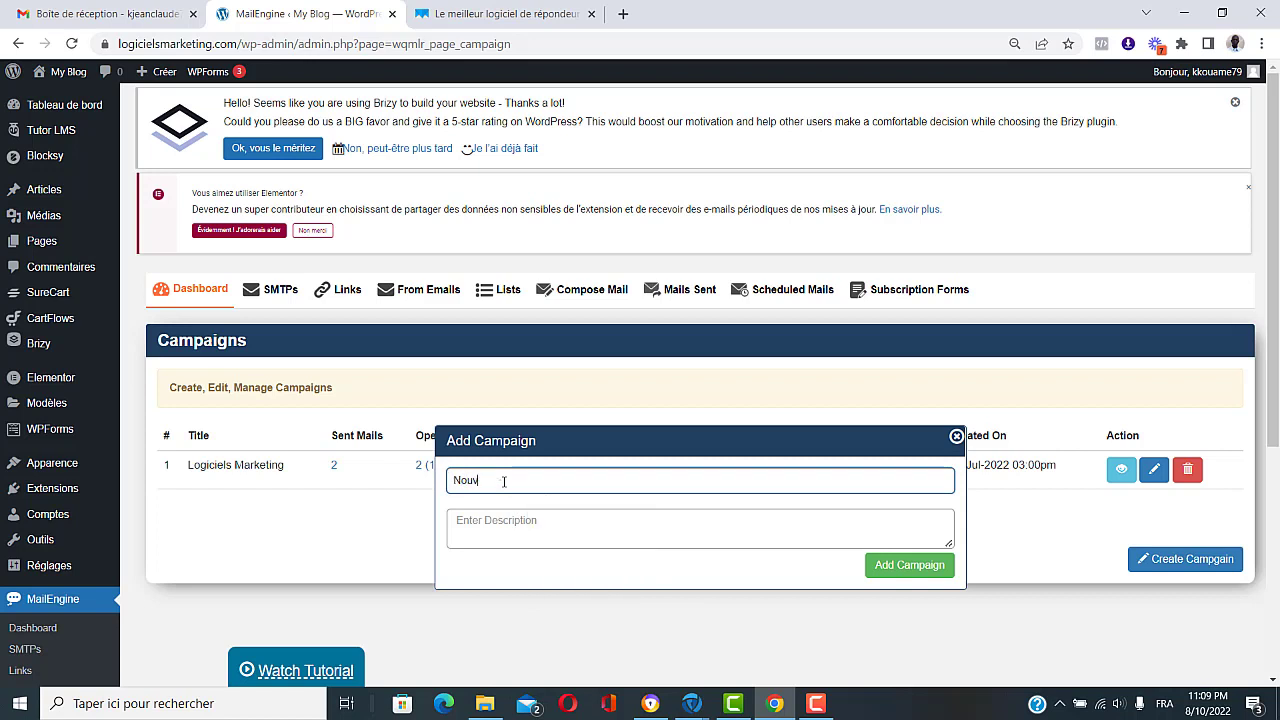
type("elle campagne")
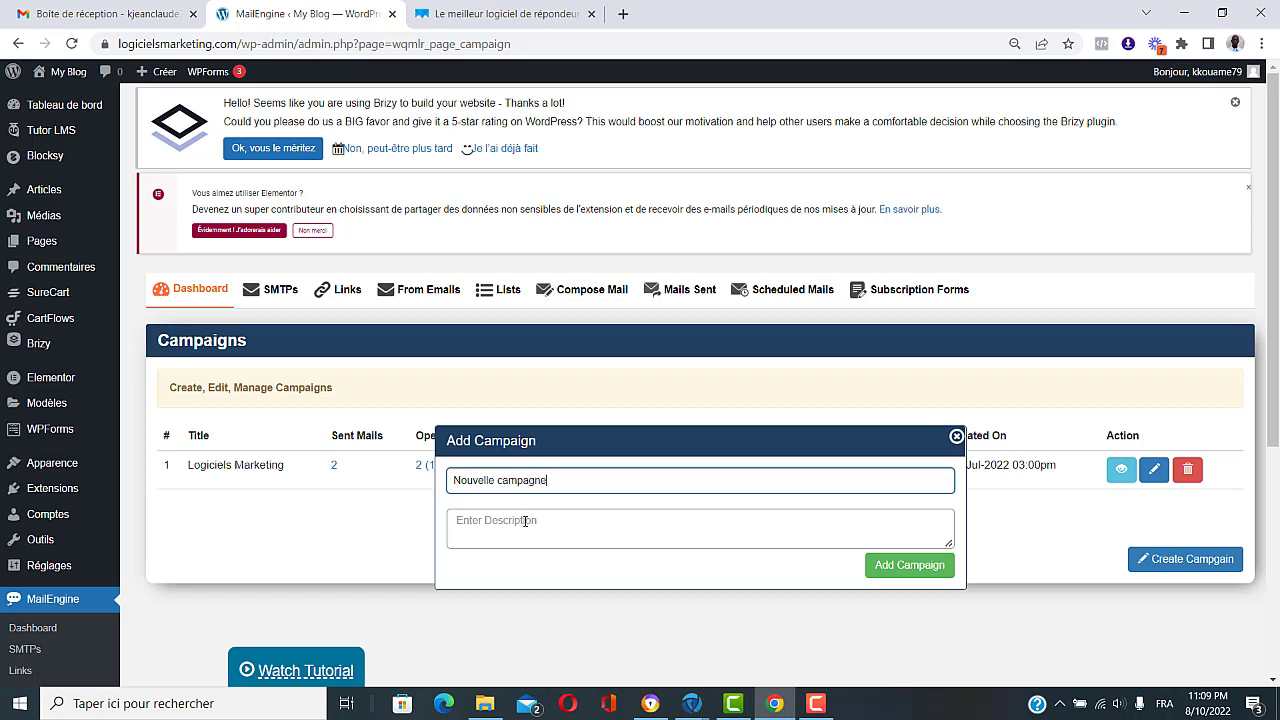
left_click(520, 525)
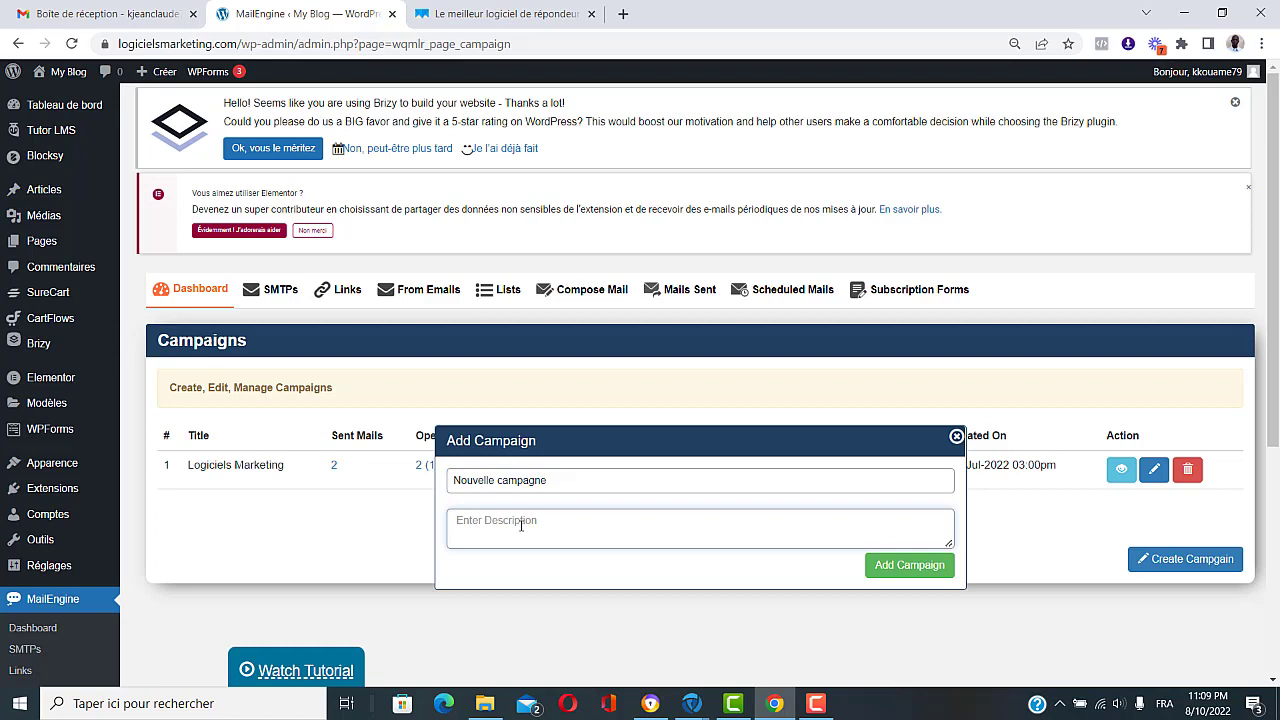
type("Nouvelle campagne")
left_click(922, 569)
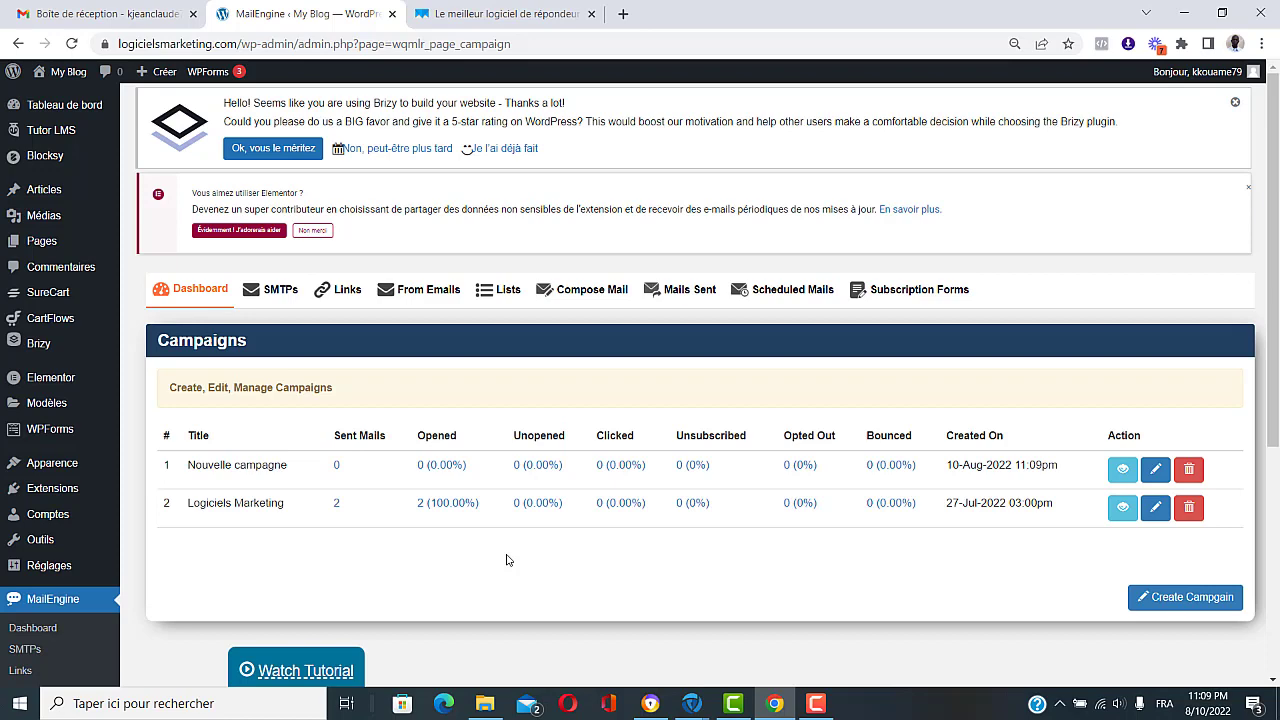
Step: Compose a new mail from the Test identity through Logiciels Marketing SMTP, addressed to Liste test
left_click(588, 290)
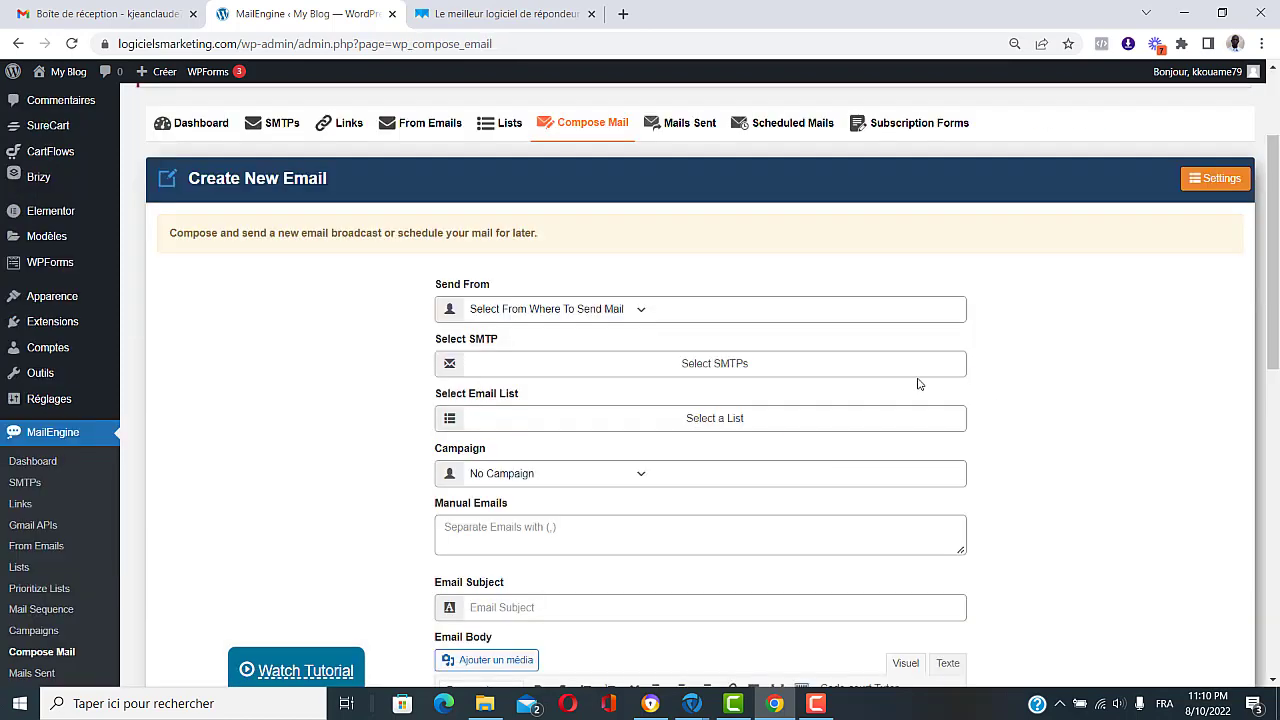
left_click(637, 314)
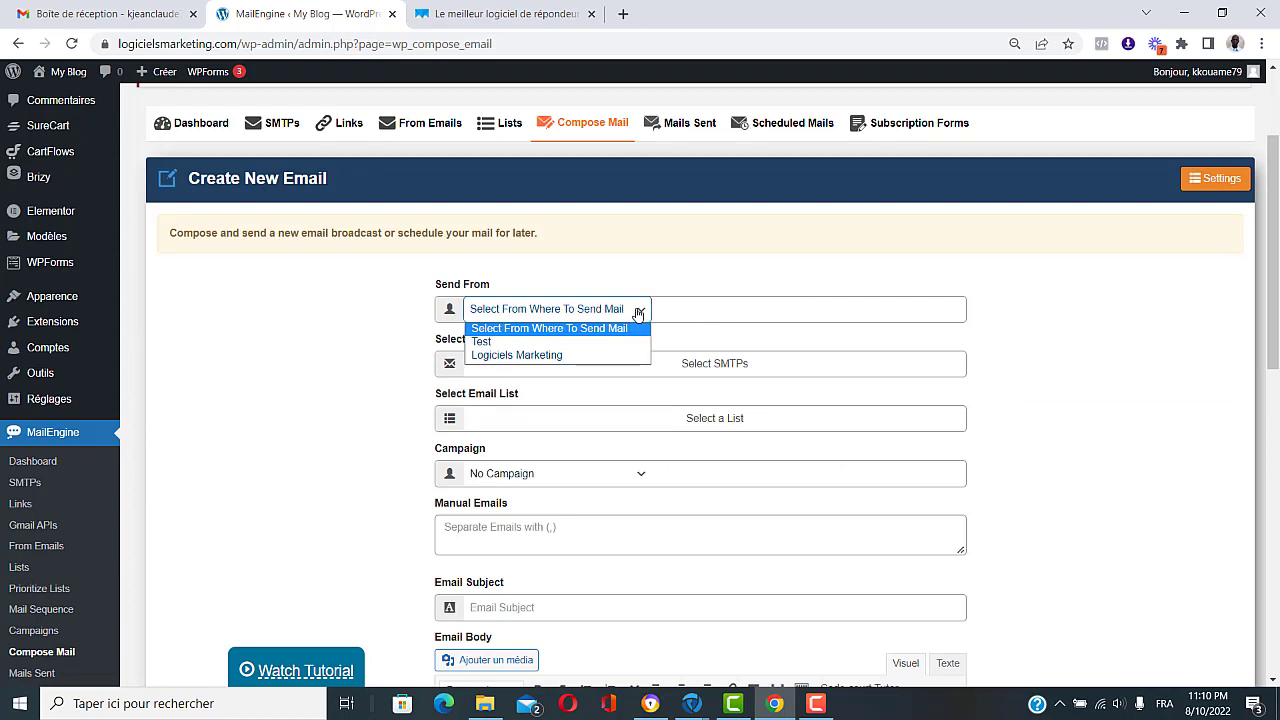
left_click(490, 343)
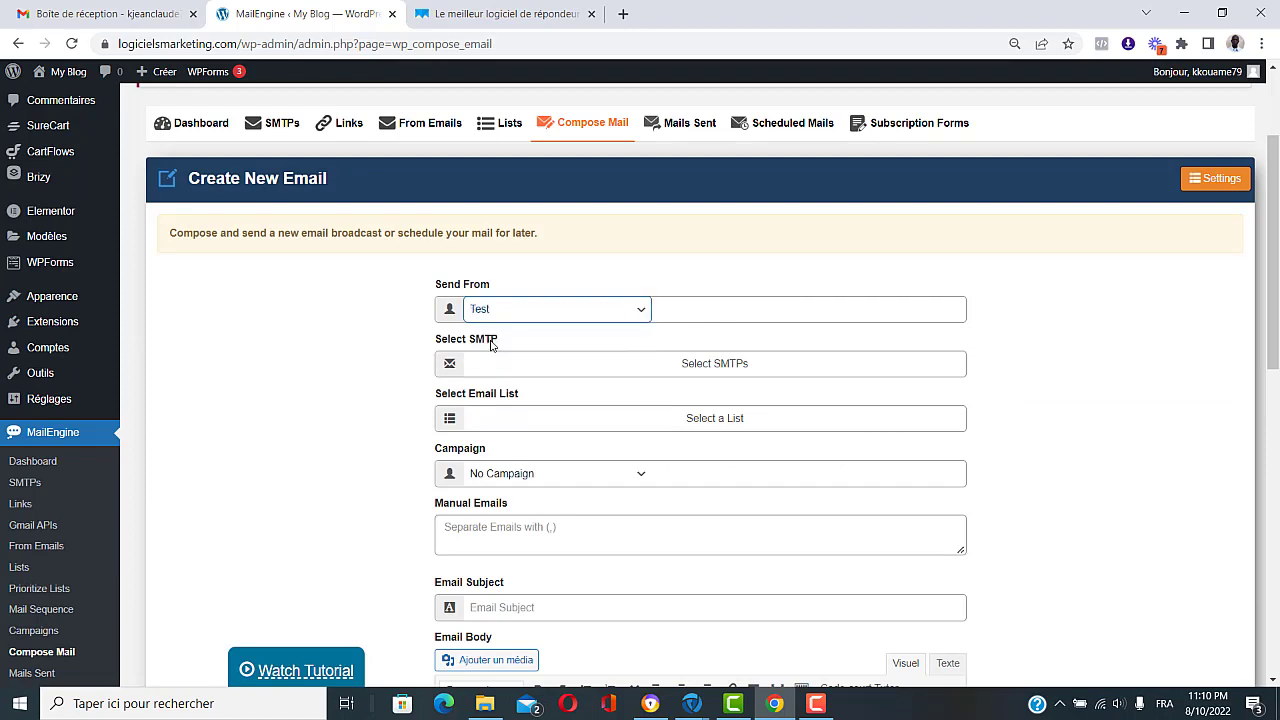
left_click(683, 367)
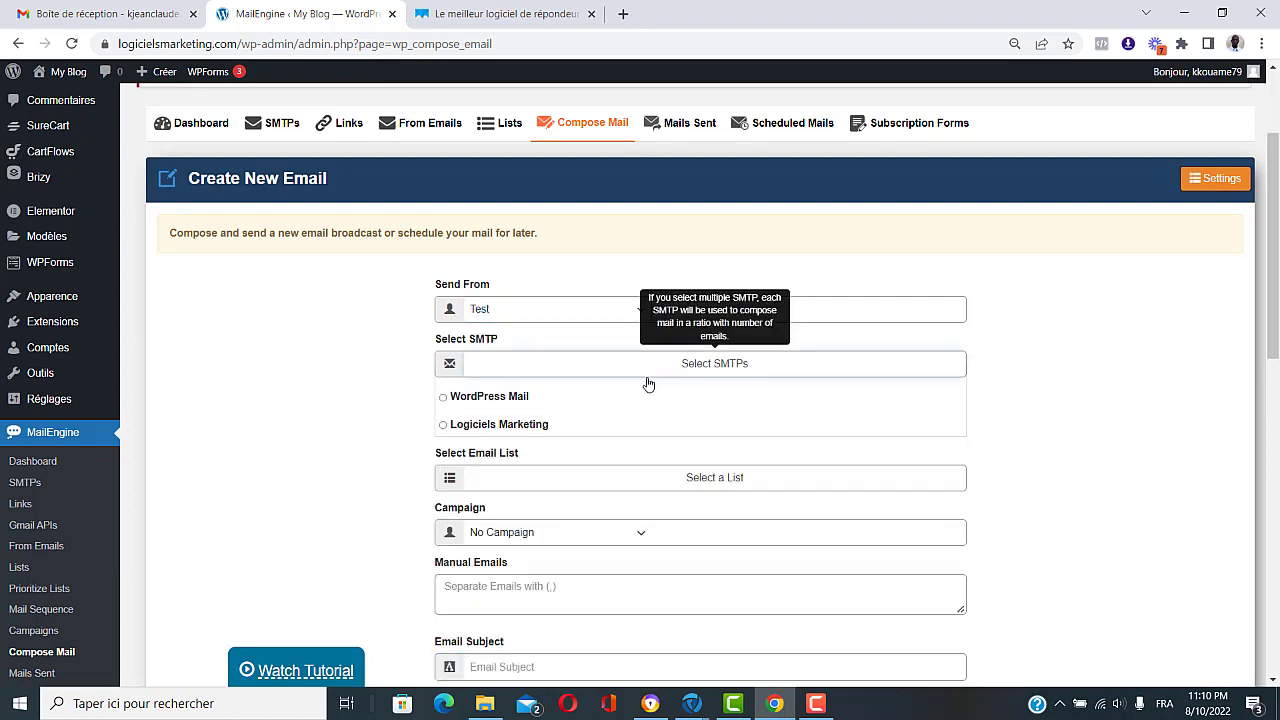
left_click(443, 427)
scroll(786, 474, "down", 1)
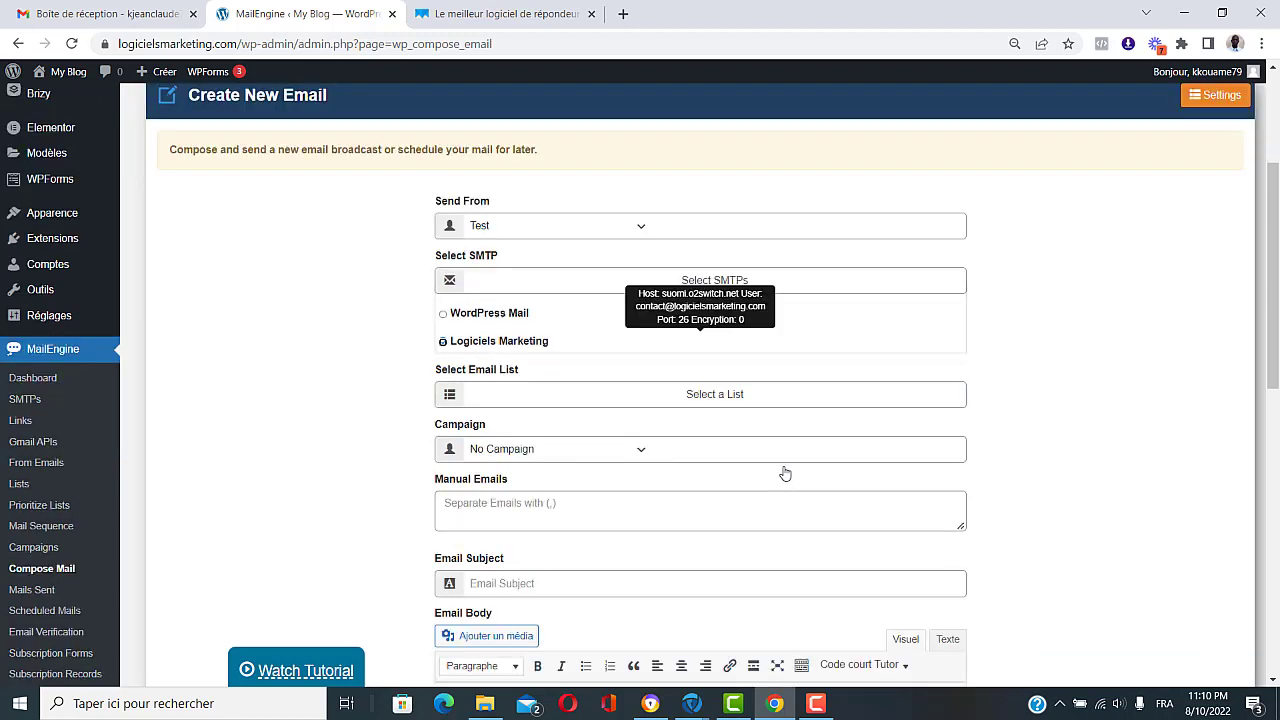
left_click(705, 398)
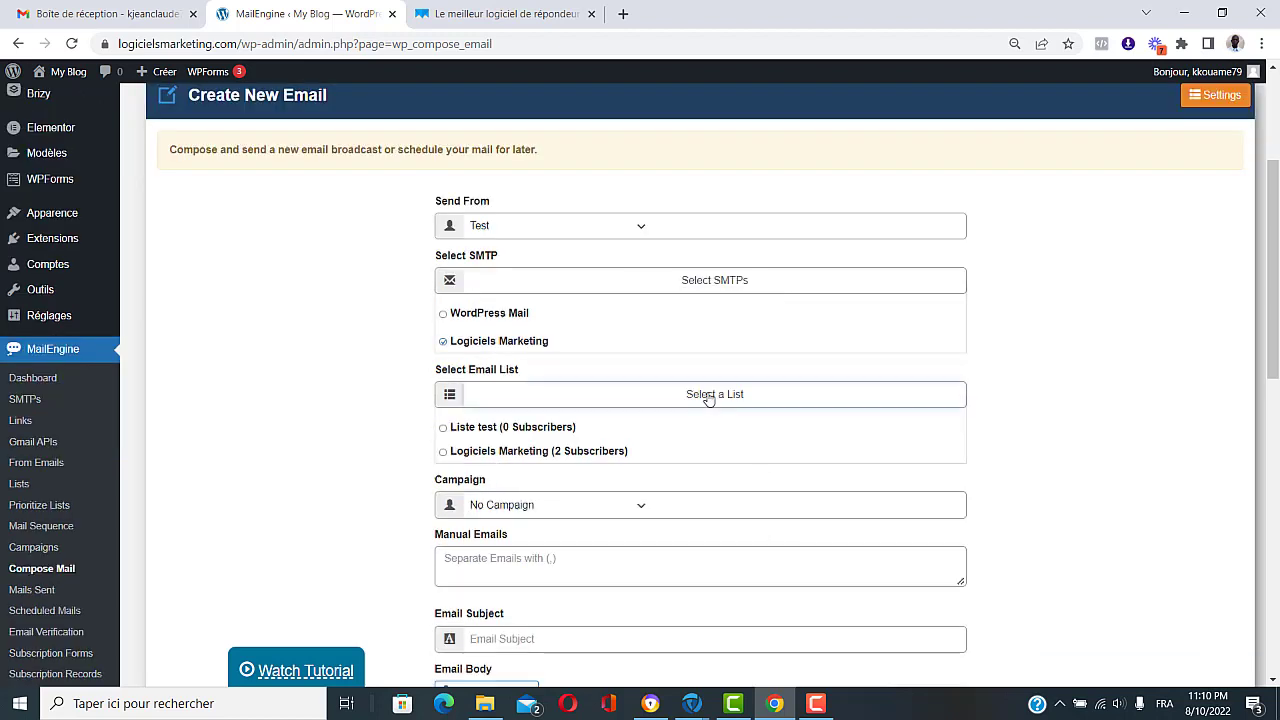
left_click(443, 428)
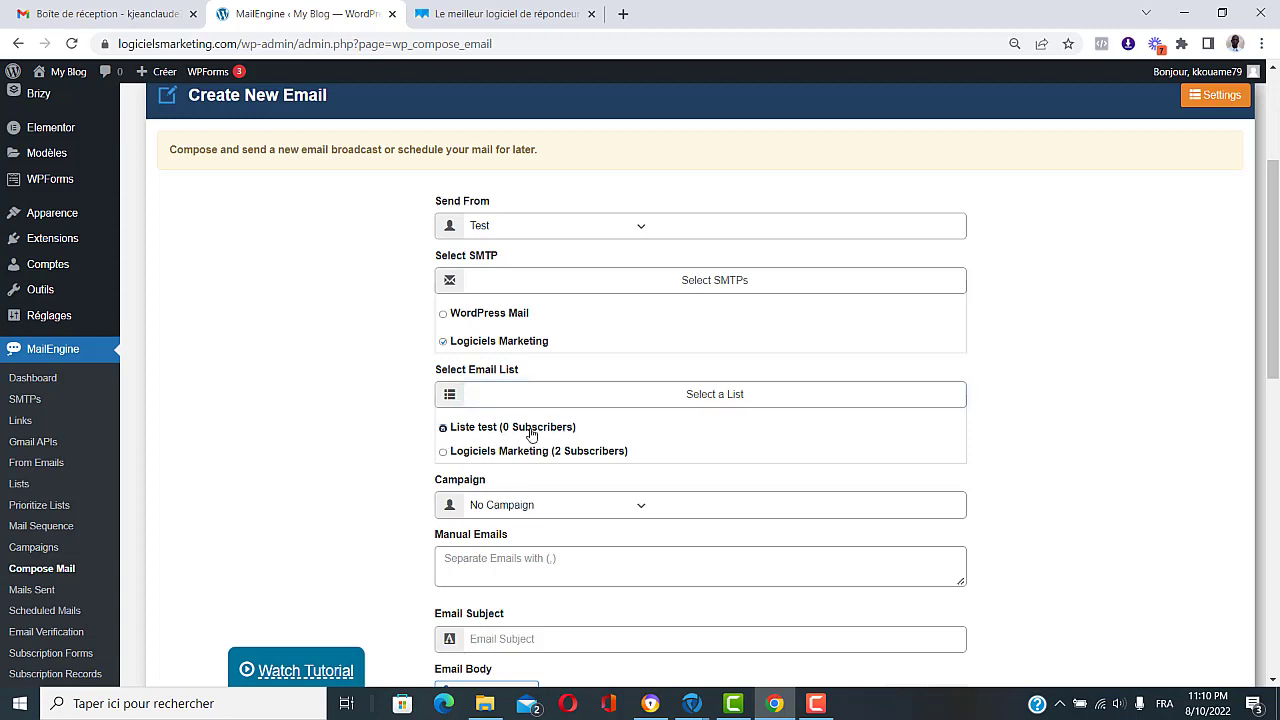
scroll(671, 434, "down", 2)
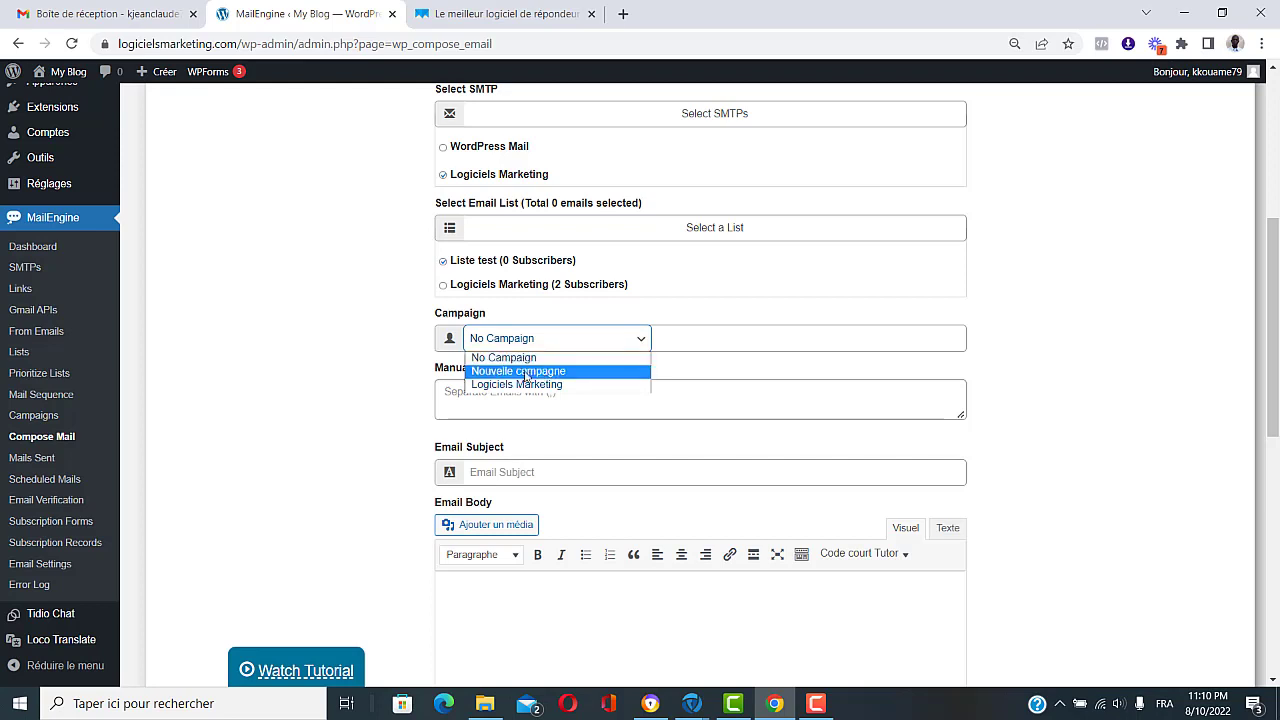
Step: Assign the mail to Nouvelle campagne with subject 'Sujet de l'email'
left_click(524, 372)
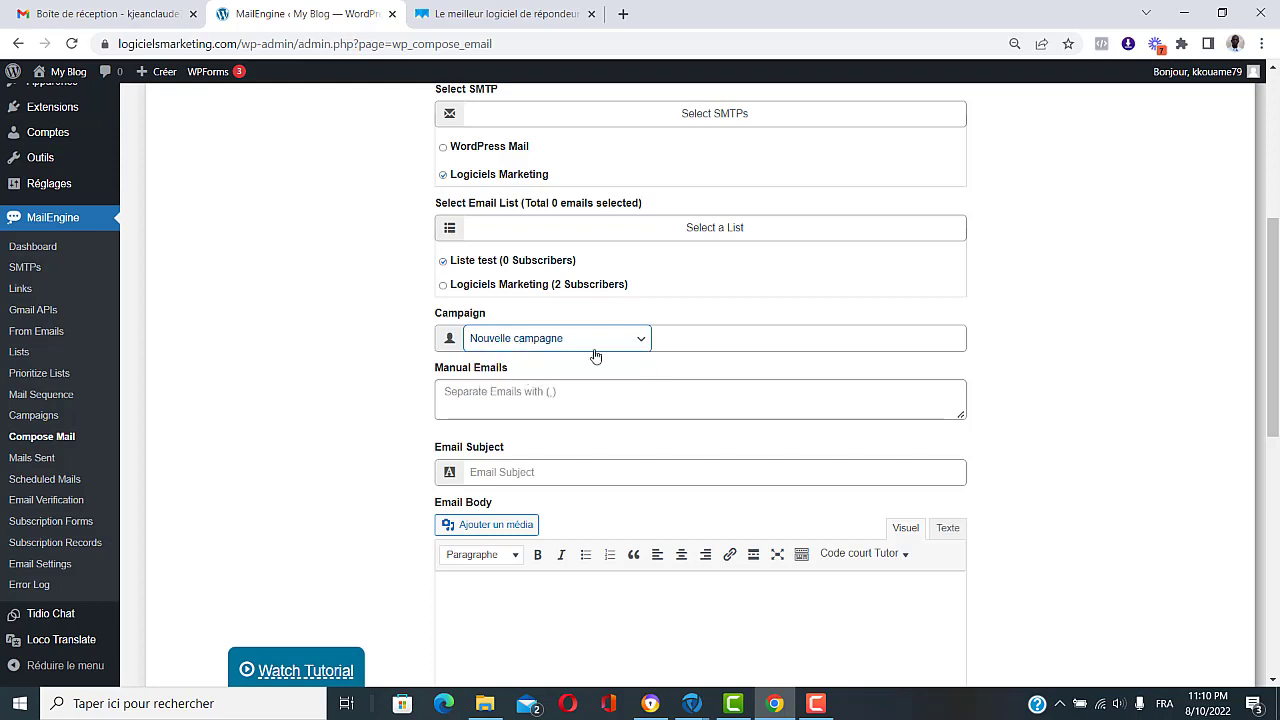
scroll(668, 459, "down", 1)
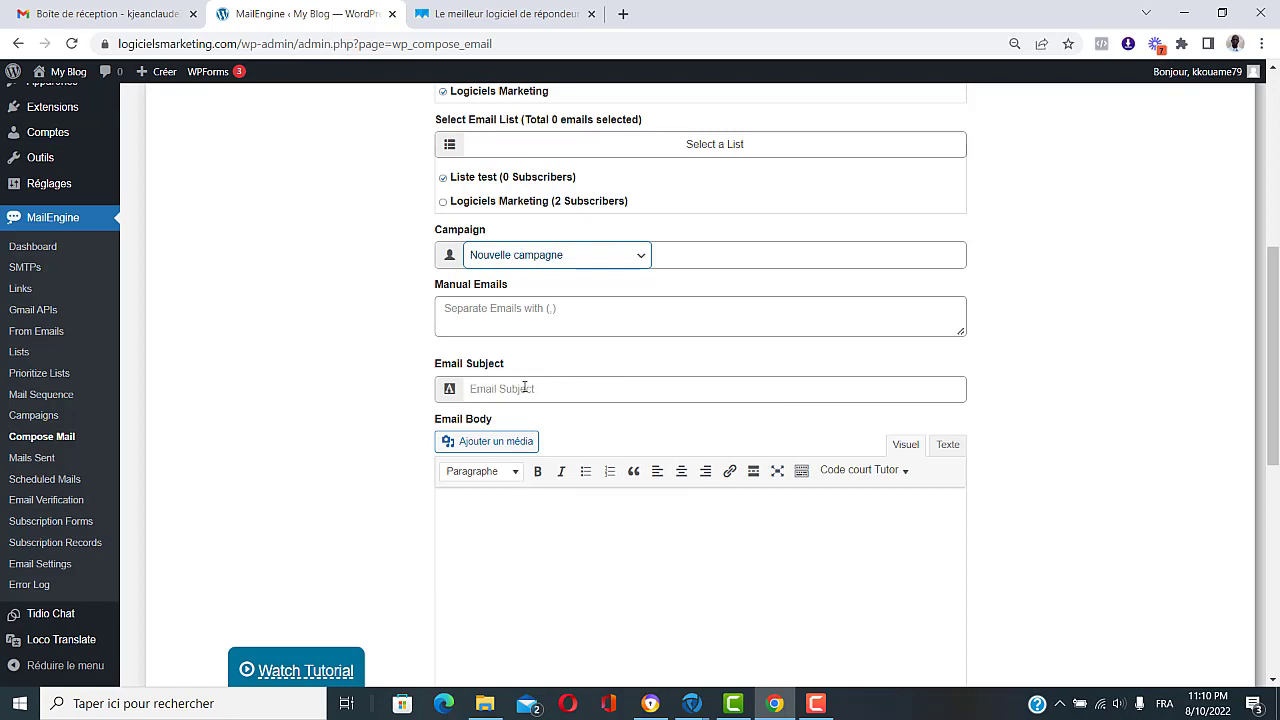
left_click(524, 387)
type("E")
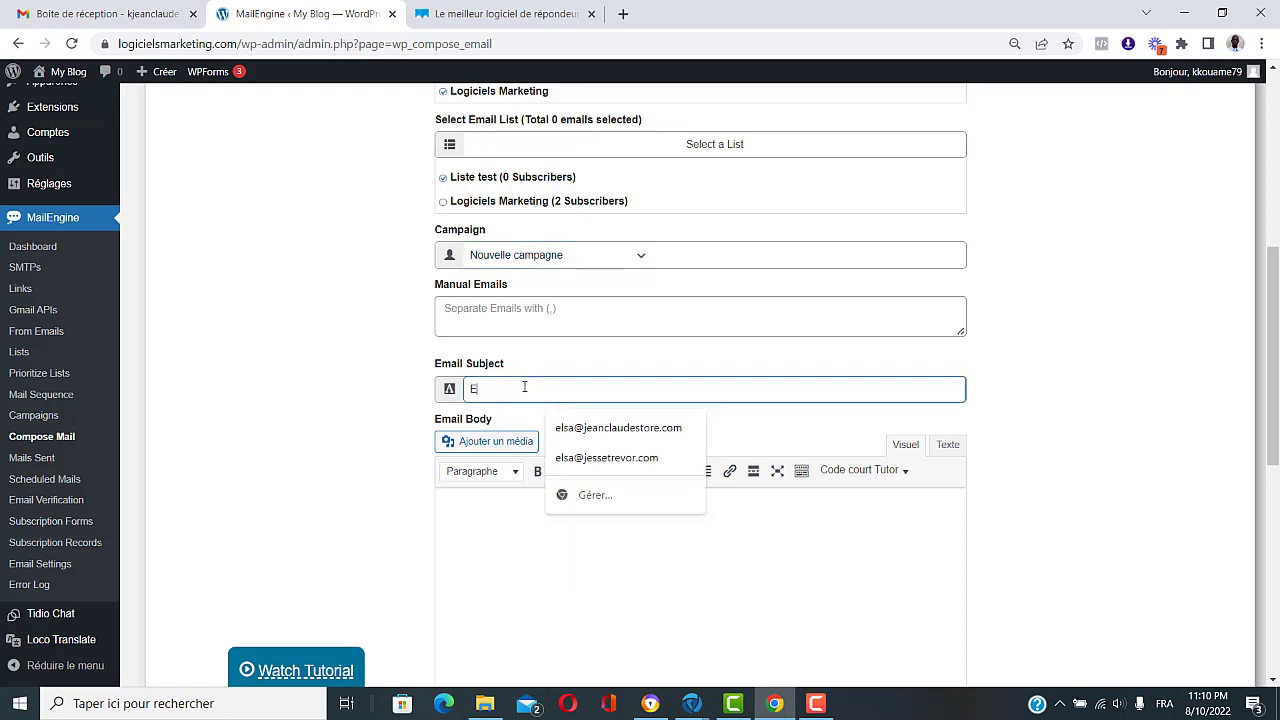
type("ma")
key("BackSpace")
key("BackSpace")
key("BackSpace")
type("Sujet")
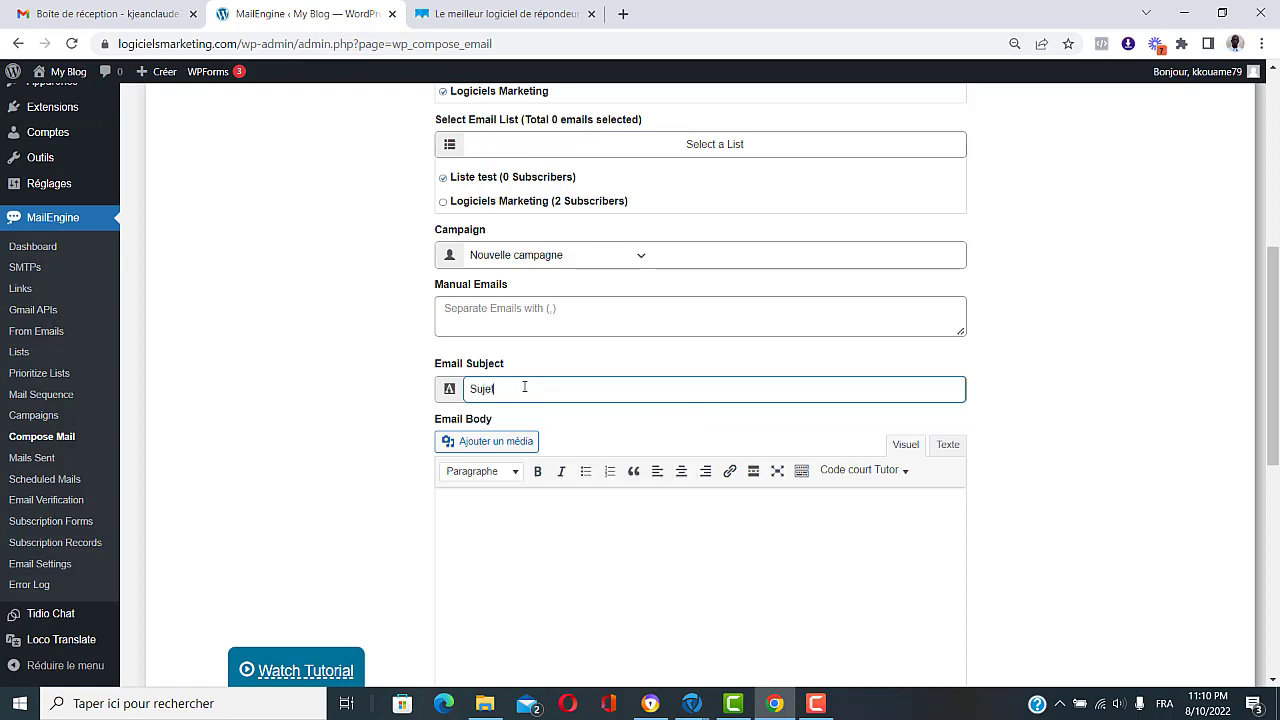
type(" de l'email")
Step: Write the email body 'Ceci est le message a envoyé aux abonnés.'
scroll(524, 387, "down", 1)
left_click(567, 475)
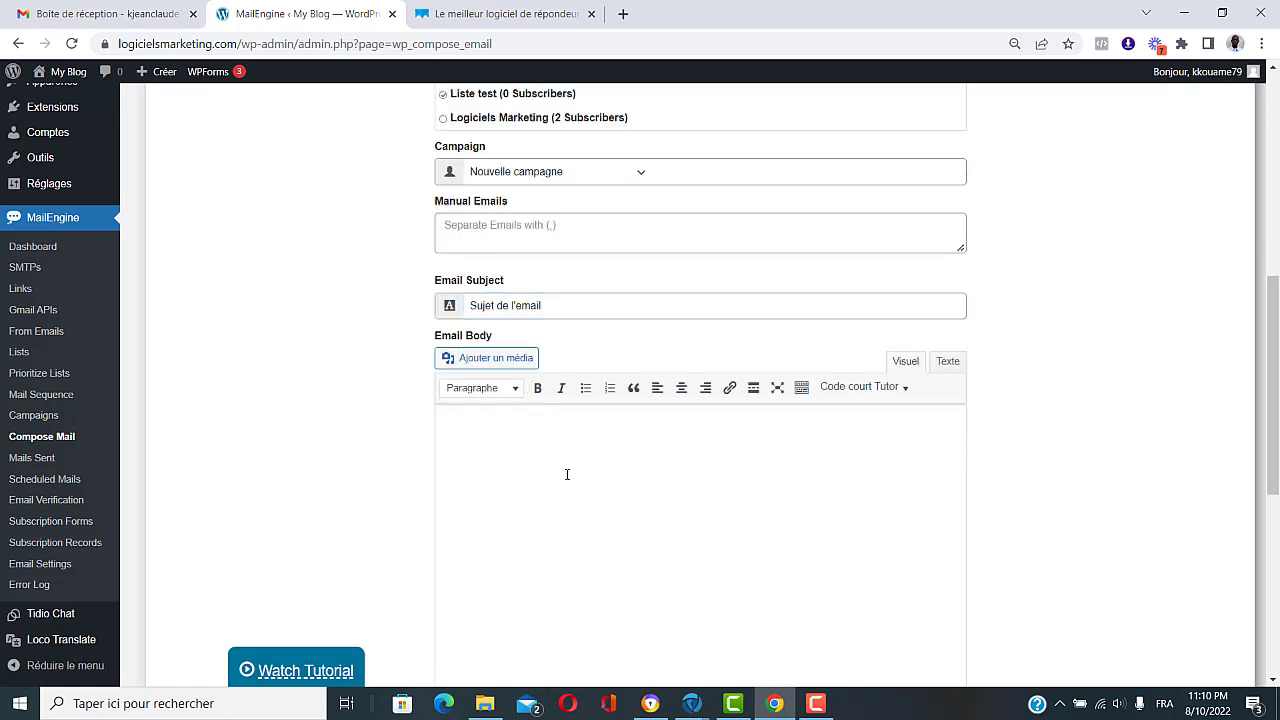
type("Ceci est le message a en")
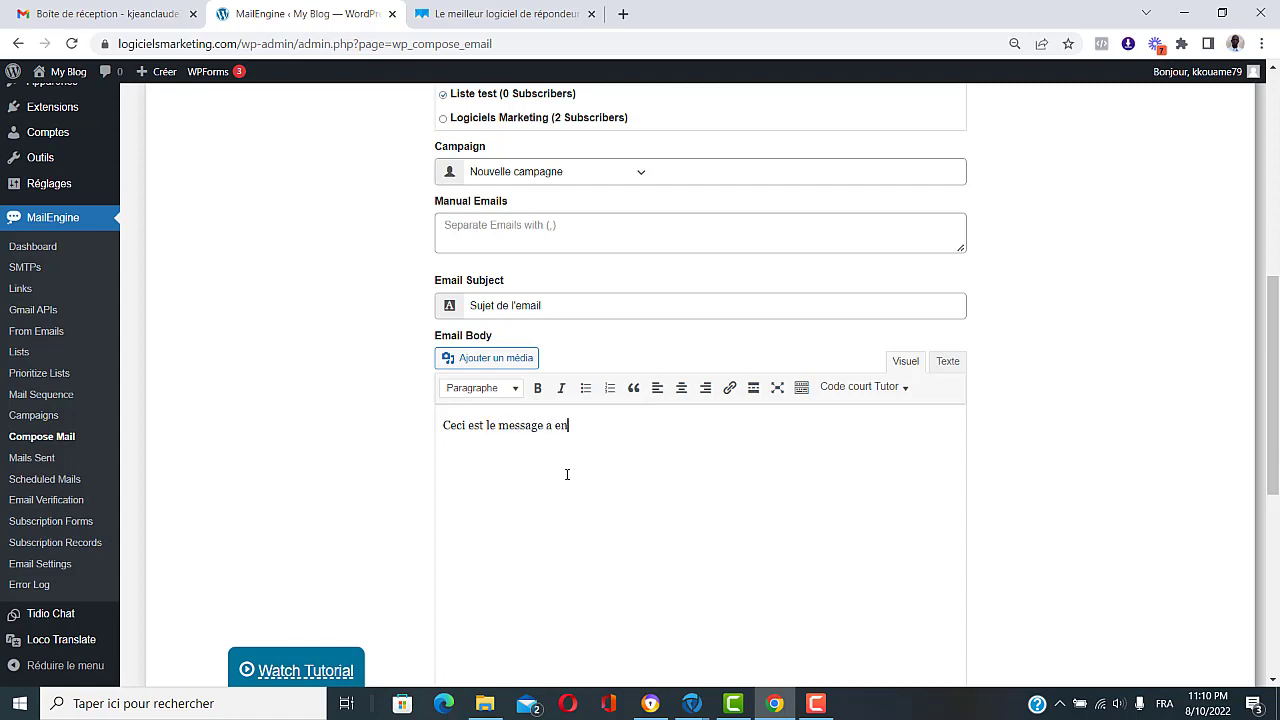
type("voyé aux abonnés.")
scroll(591, 526, "down", 3)
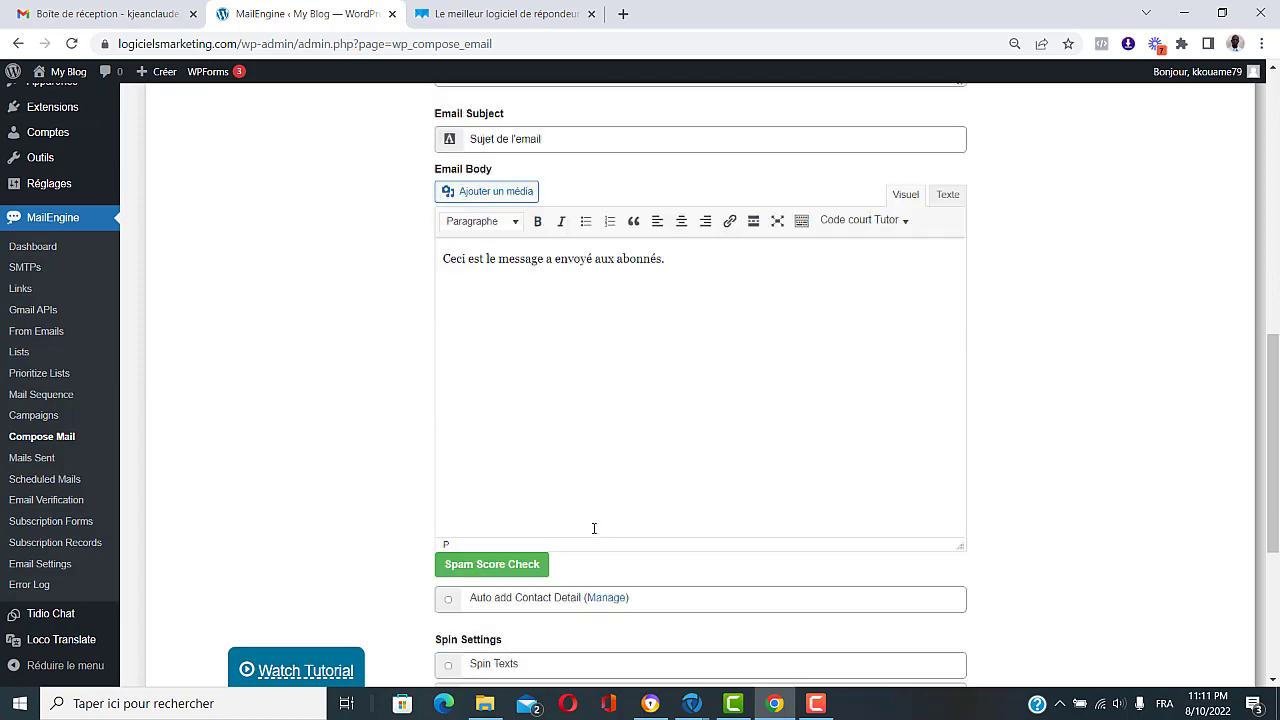
scroll(593, 528, "down", 2)
Step: Scroll down the Compose Mail form past the heading and unsubscription message to the scheduling section
scroll(594, 526, "down", 1)
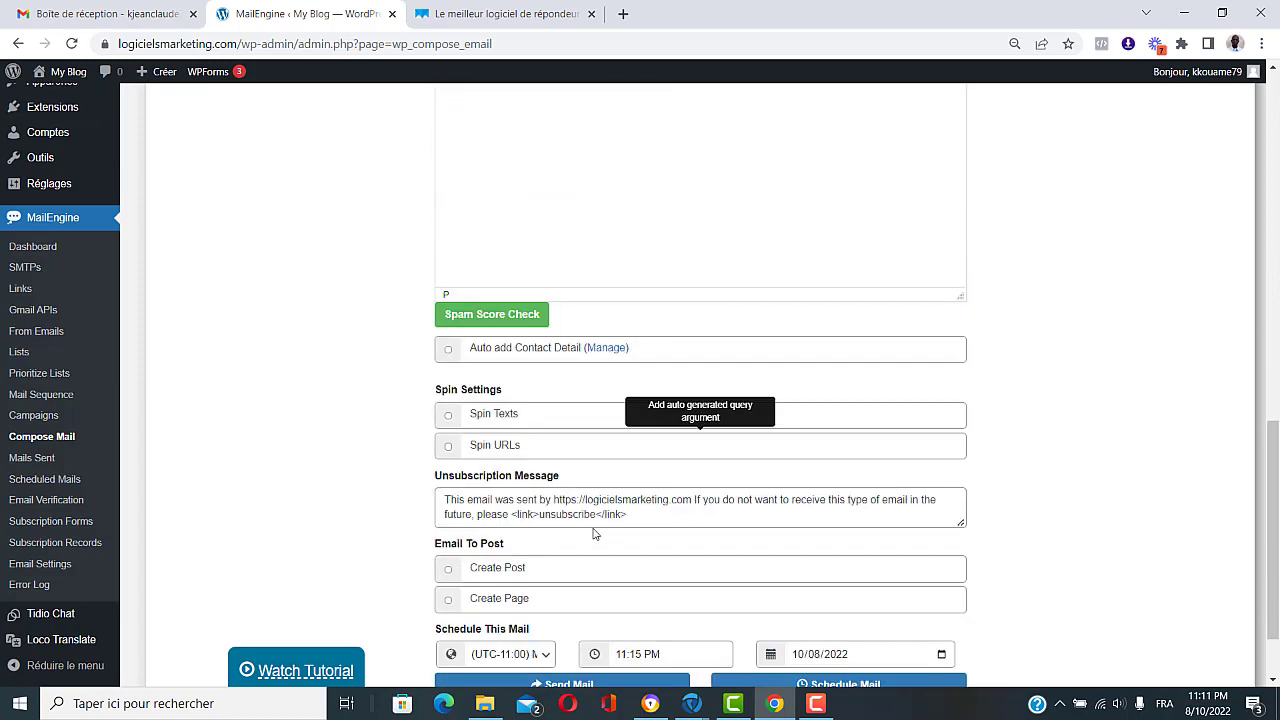
scroll(594, 534, "down", 1)
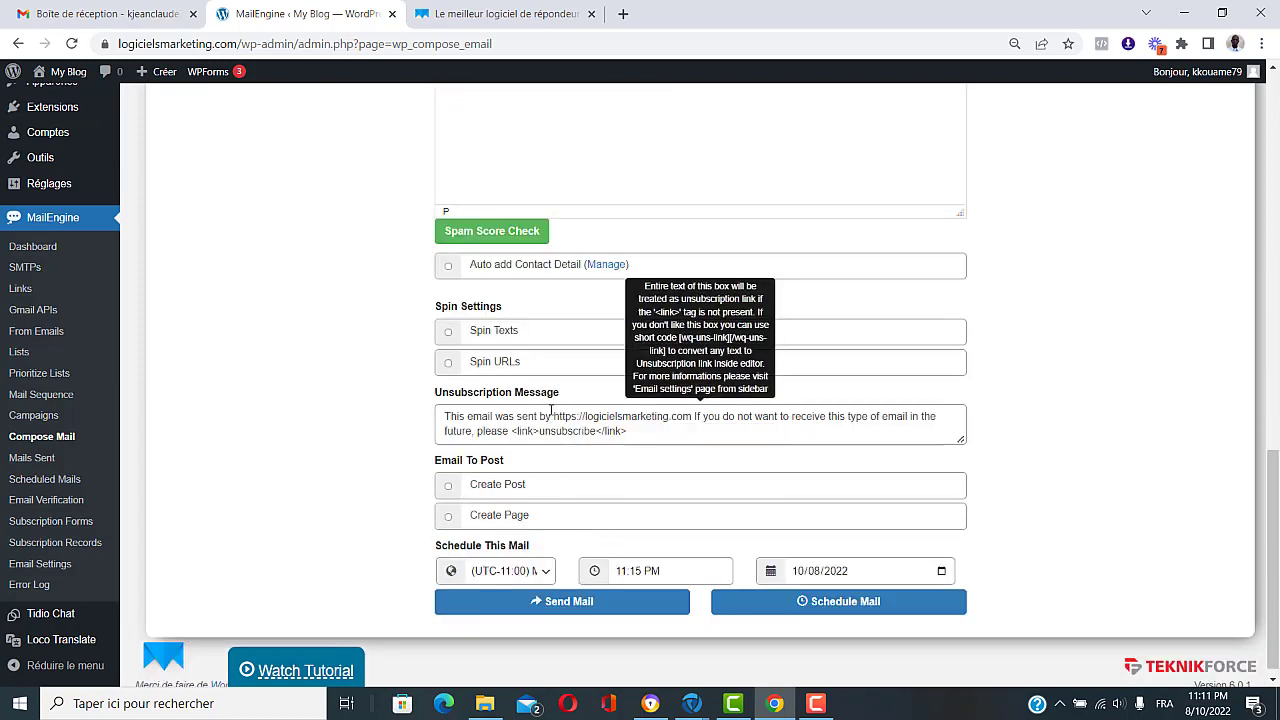
left_click_drag(564, 396, 433, 398)
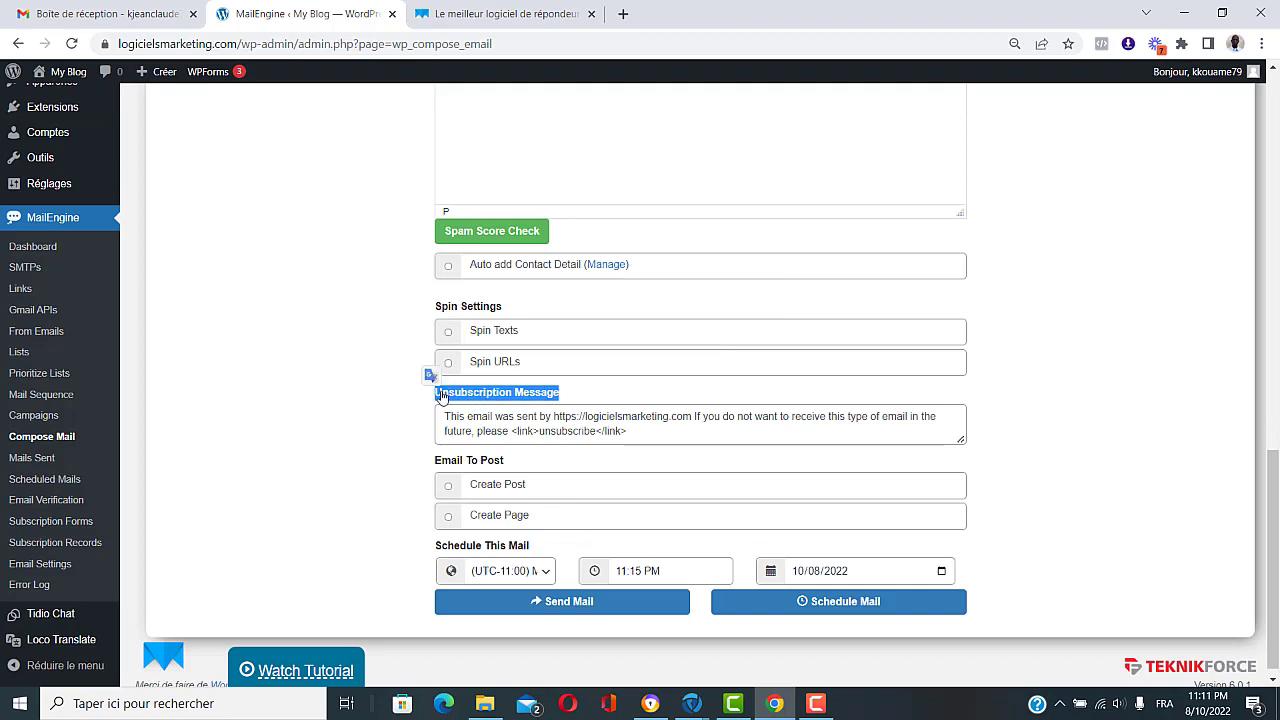
left_click(426, 399)
mouse_move(481, 412)
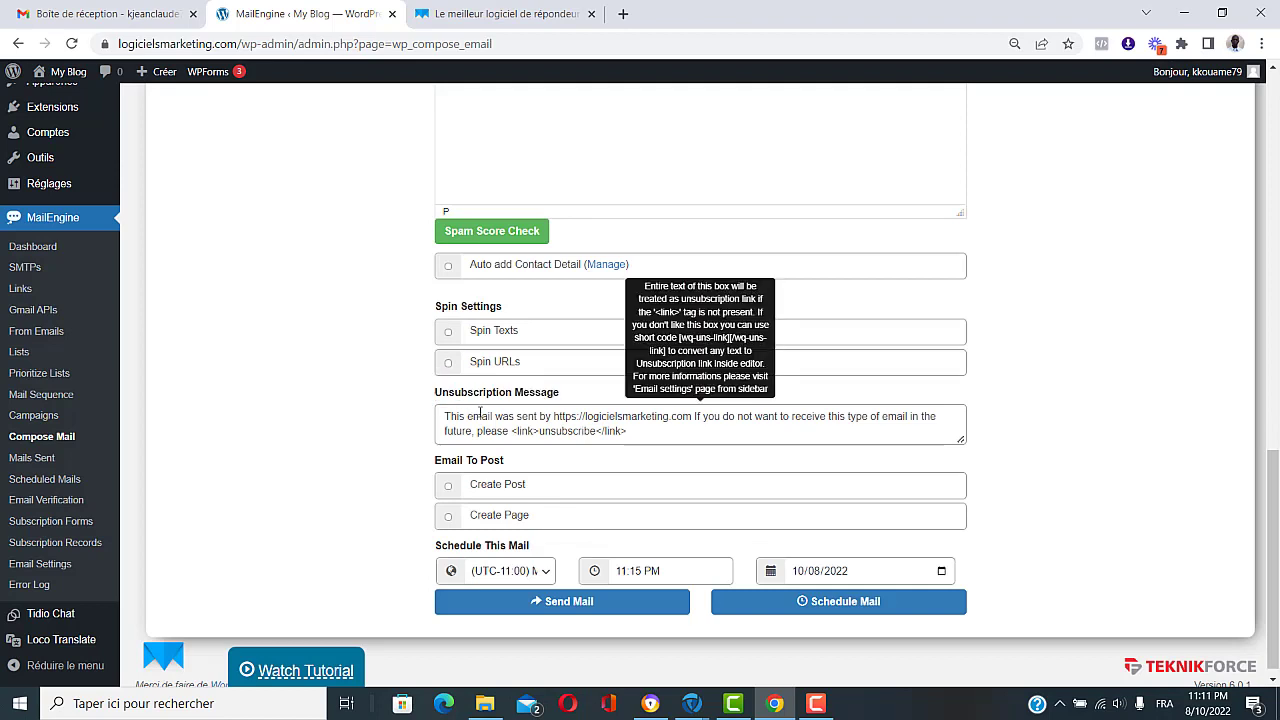
left_click_drag(646, 433, 437, 424)
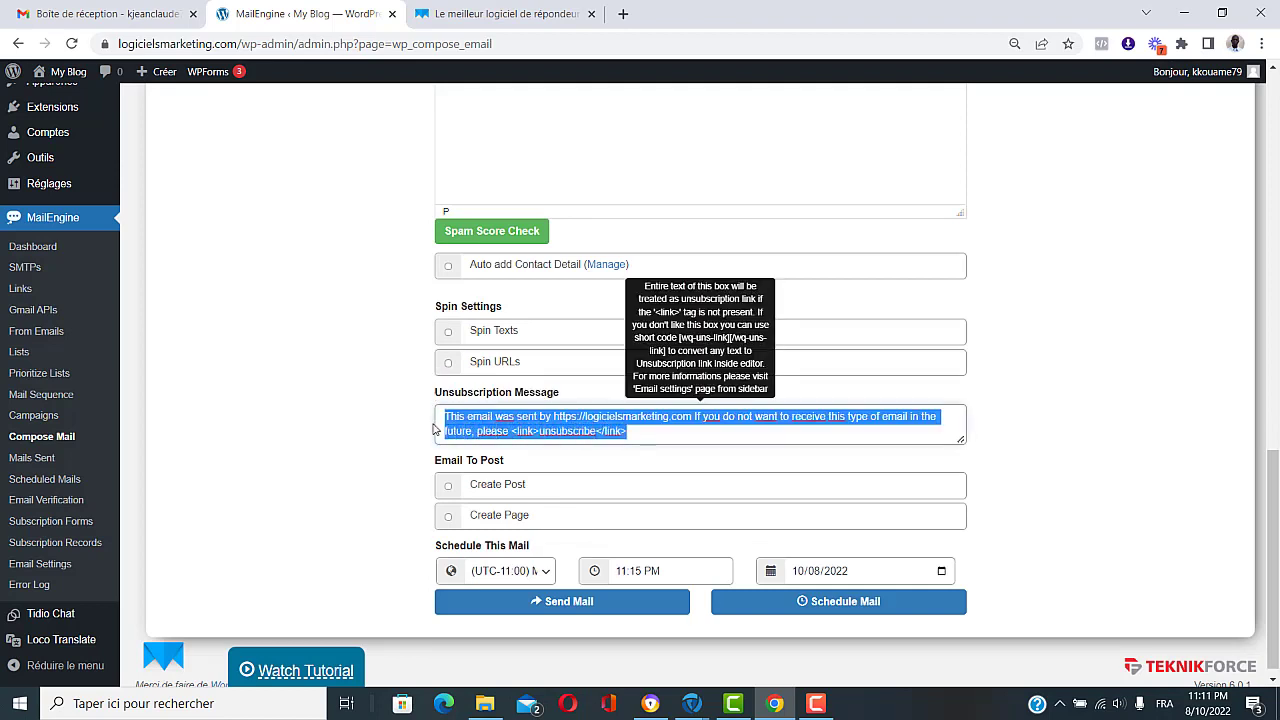
left_click(476, 431)
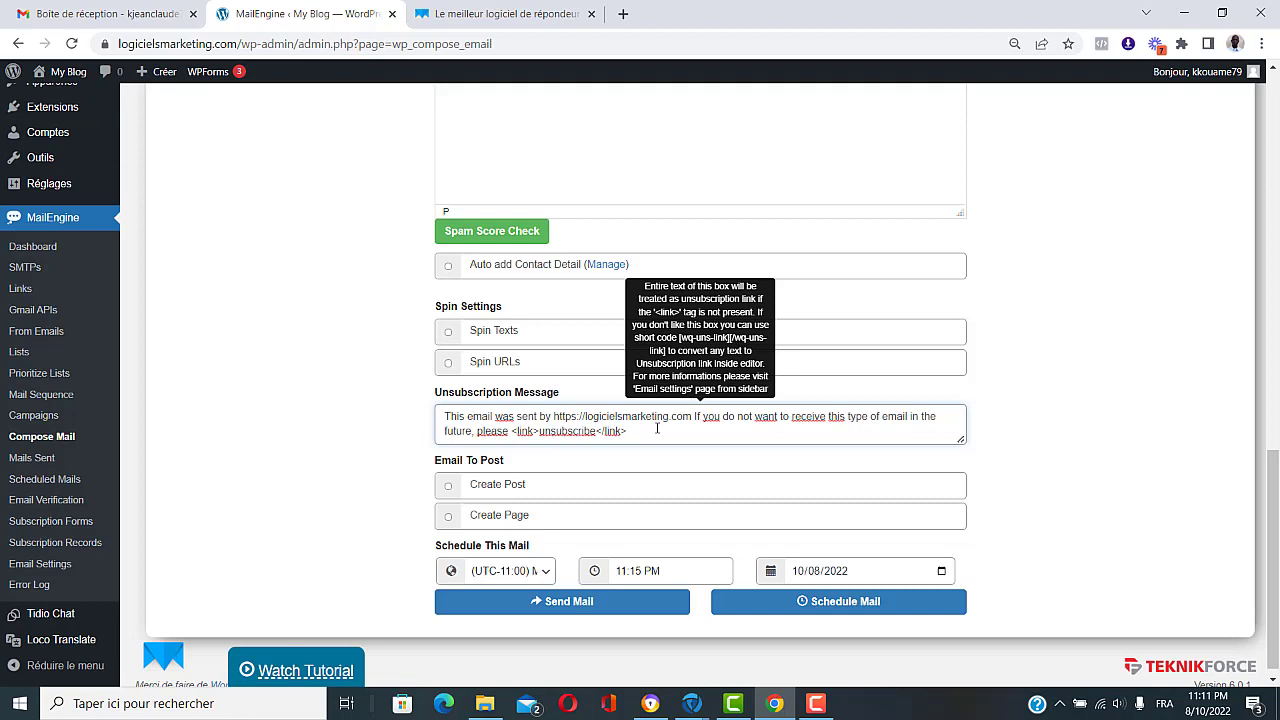
scroll(600, 520, "down", 1)
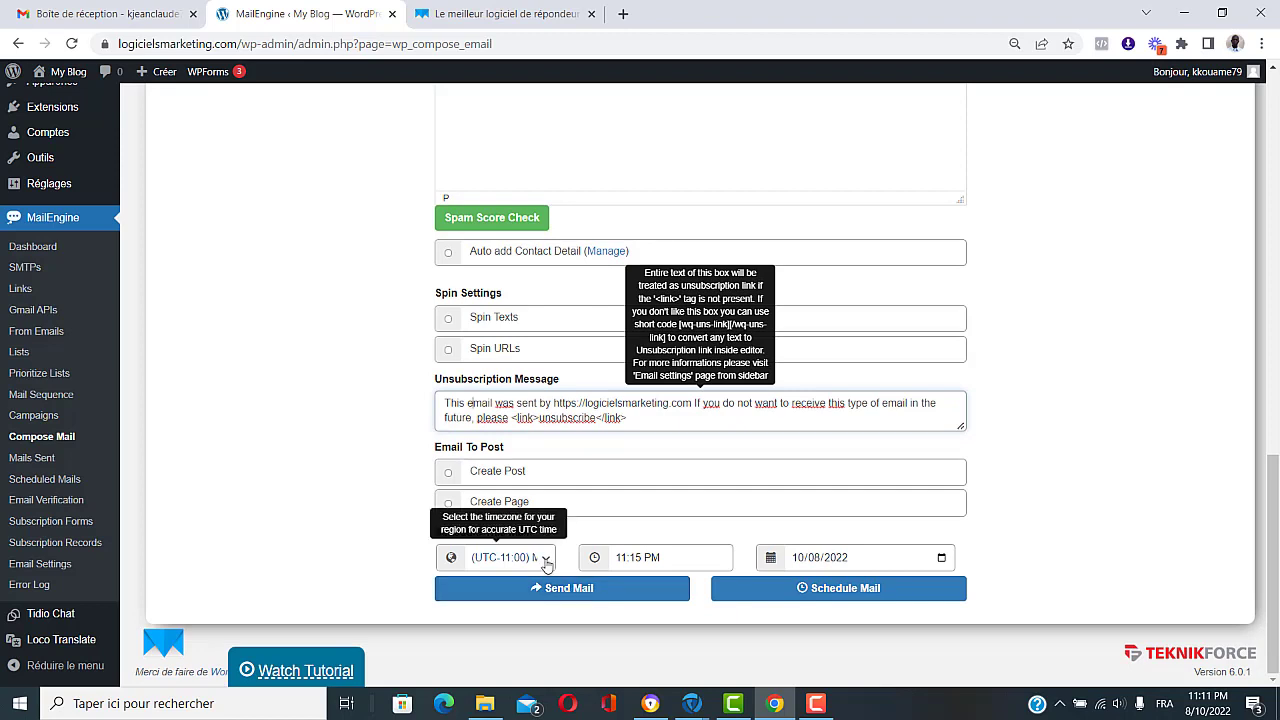
Step: Schedule the mail for 8:00 AM on 27/08/2022, then go to the Mail Sequence page
left_click(672, 563)
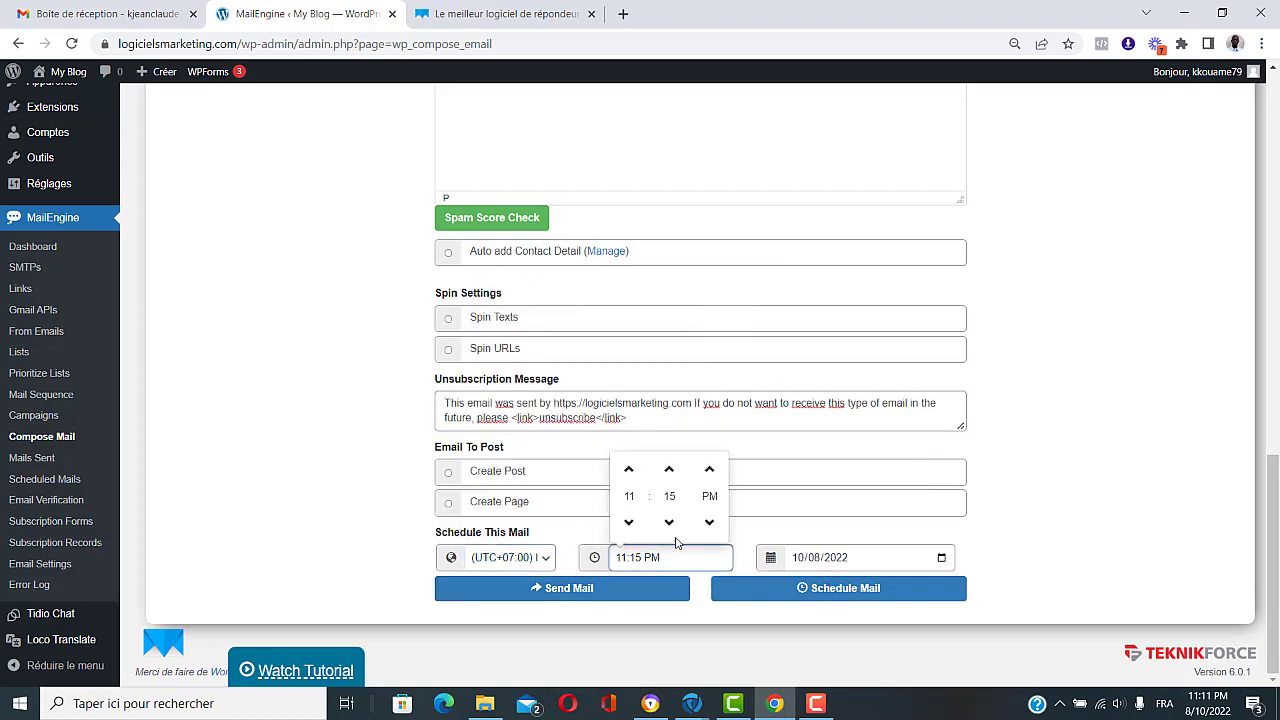
left_click(895, 564)
left_click(909, 465)
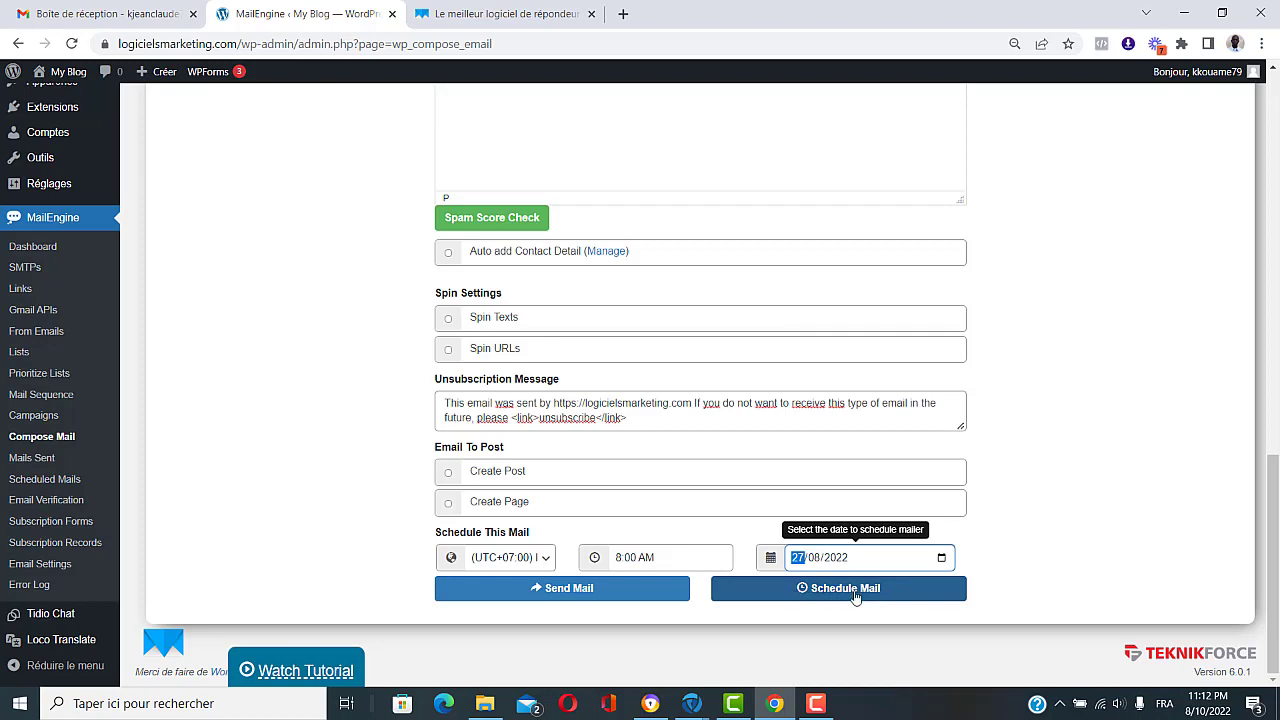
left_click(22, 398)
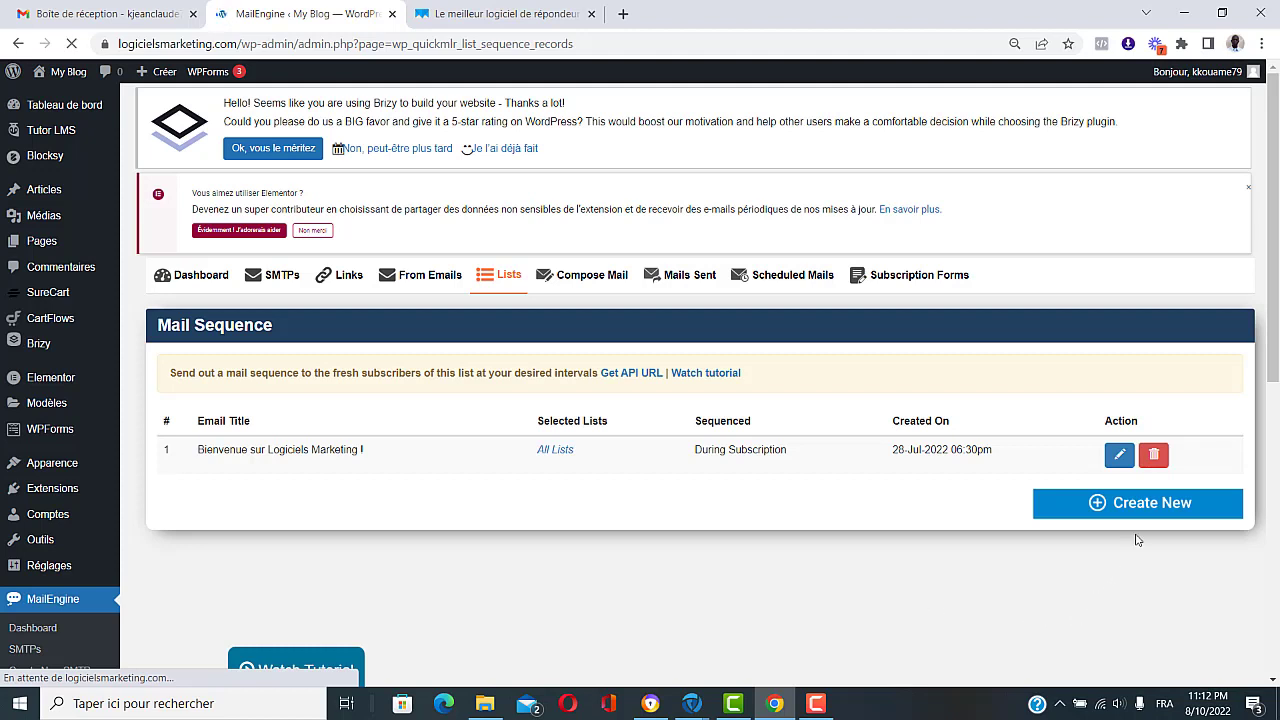
Step: Start a new sequence email sent from Test via the Logiciels Marketing SMTP server
left_click(1145, 503)
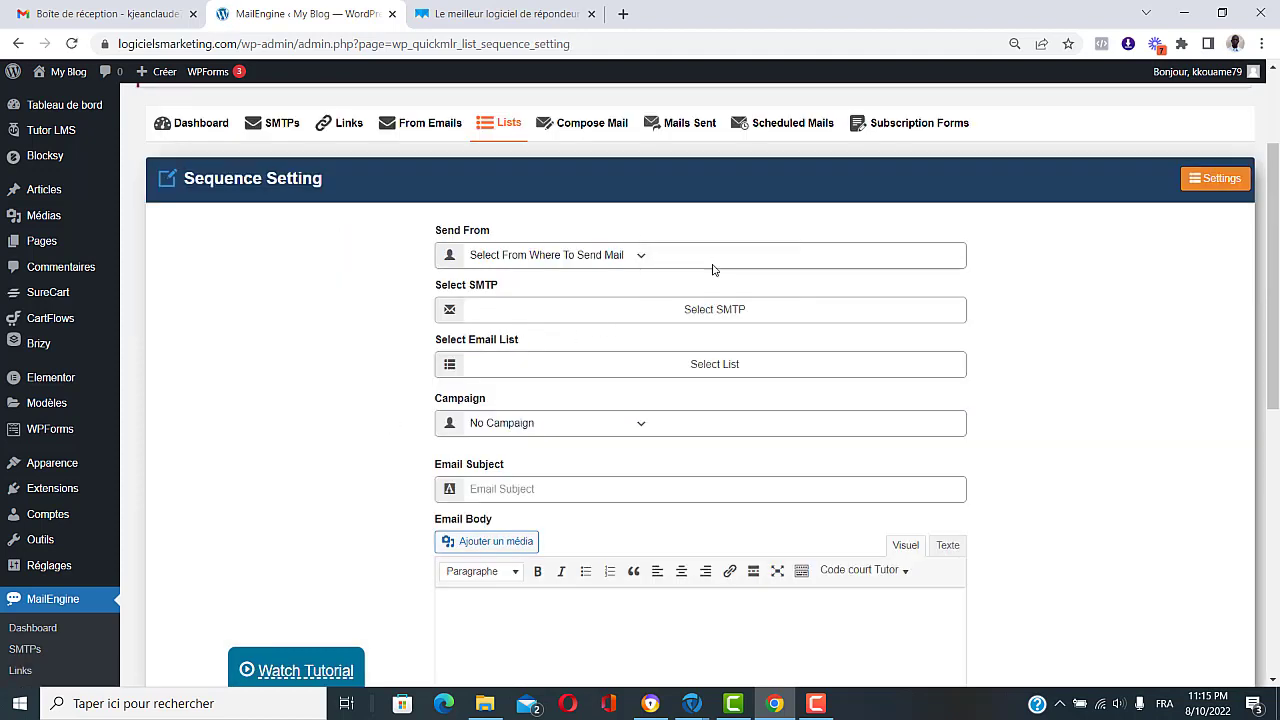
left_click(633, 257)
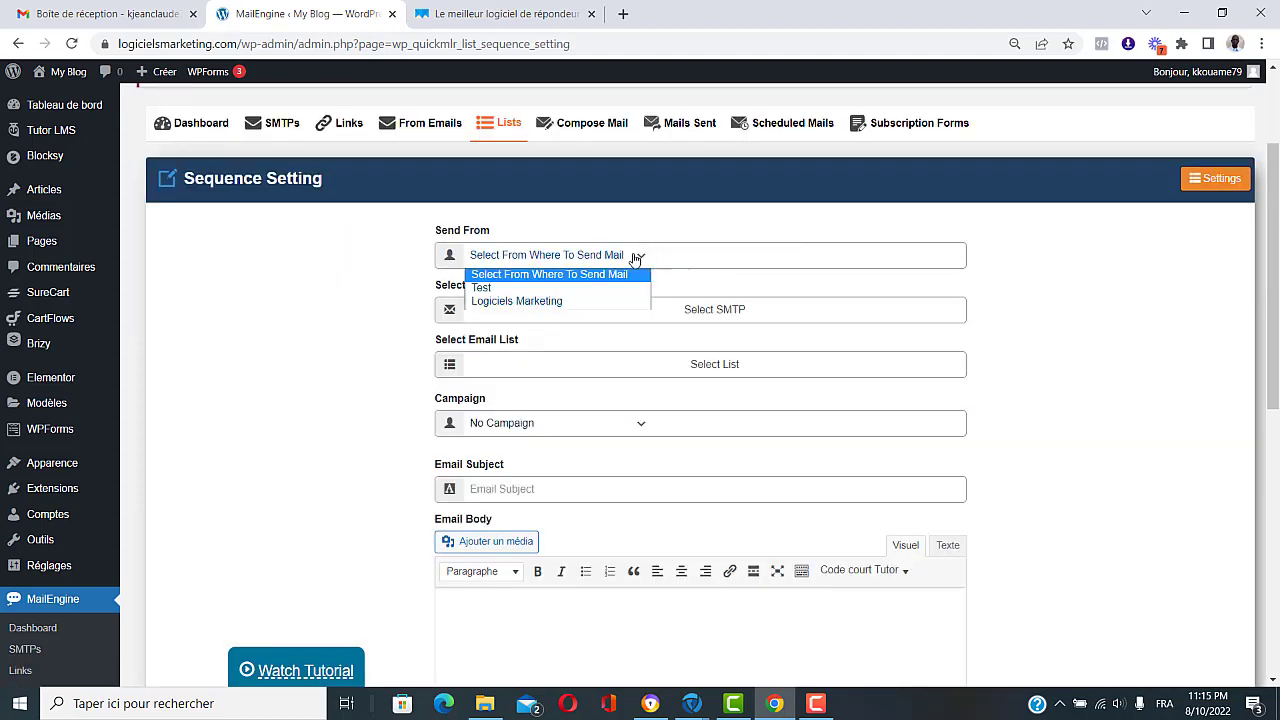
left_click(583, 289)
left_click(704, 310)
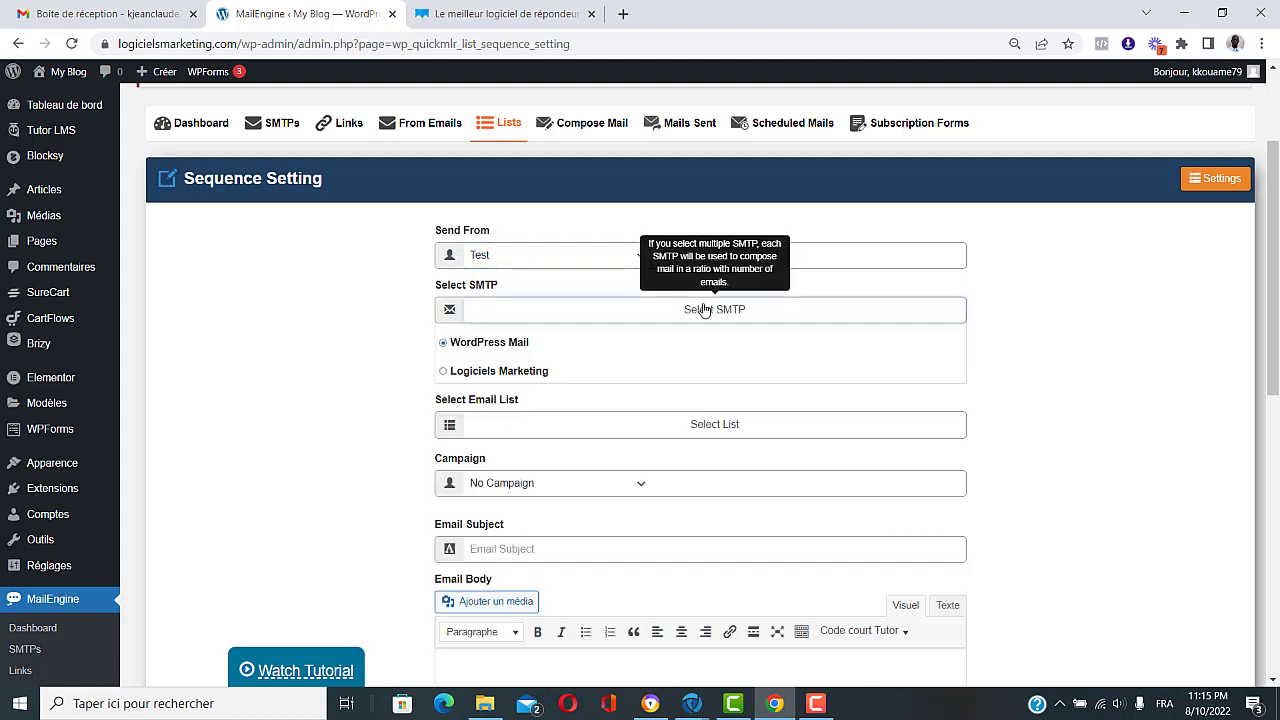
left_click(443, 372)
scroll(350, 420, "down", 1)
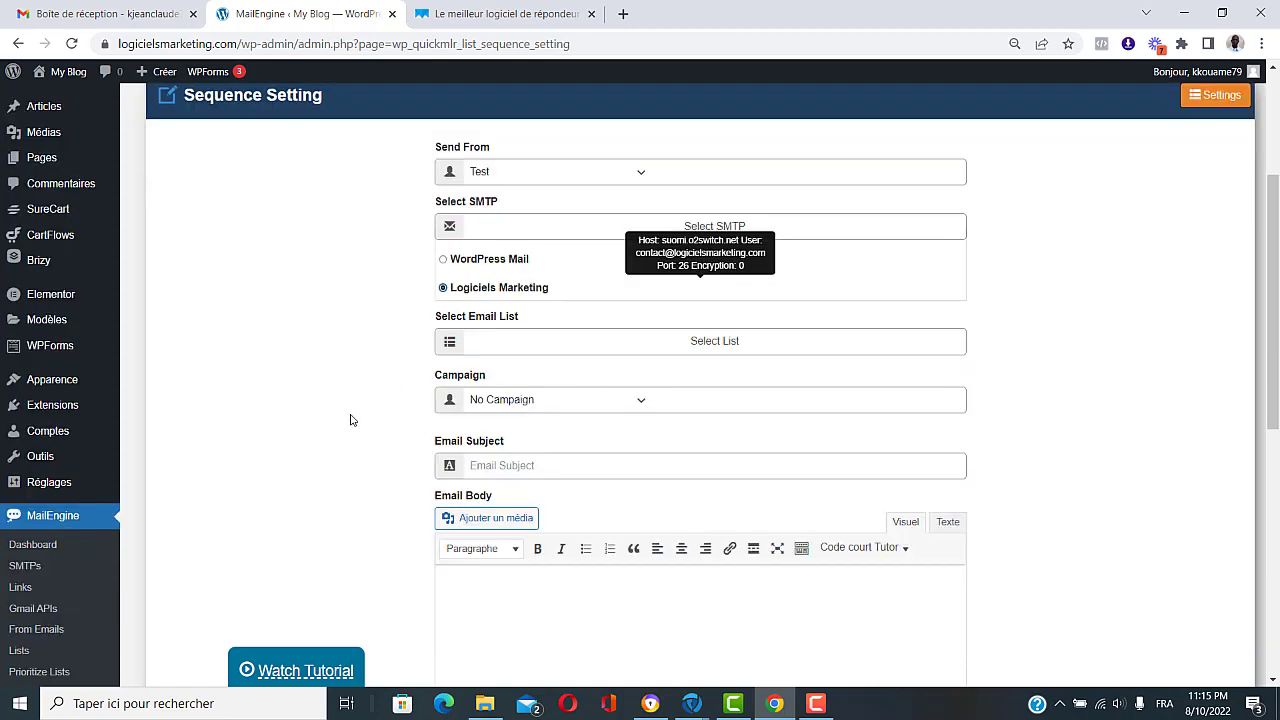
Step: Address the sequence email to Liste test and assign it to Nouvelle campagne
left_click(697, 350)
left_click(442, 378)
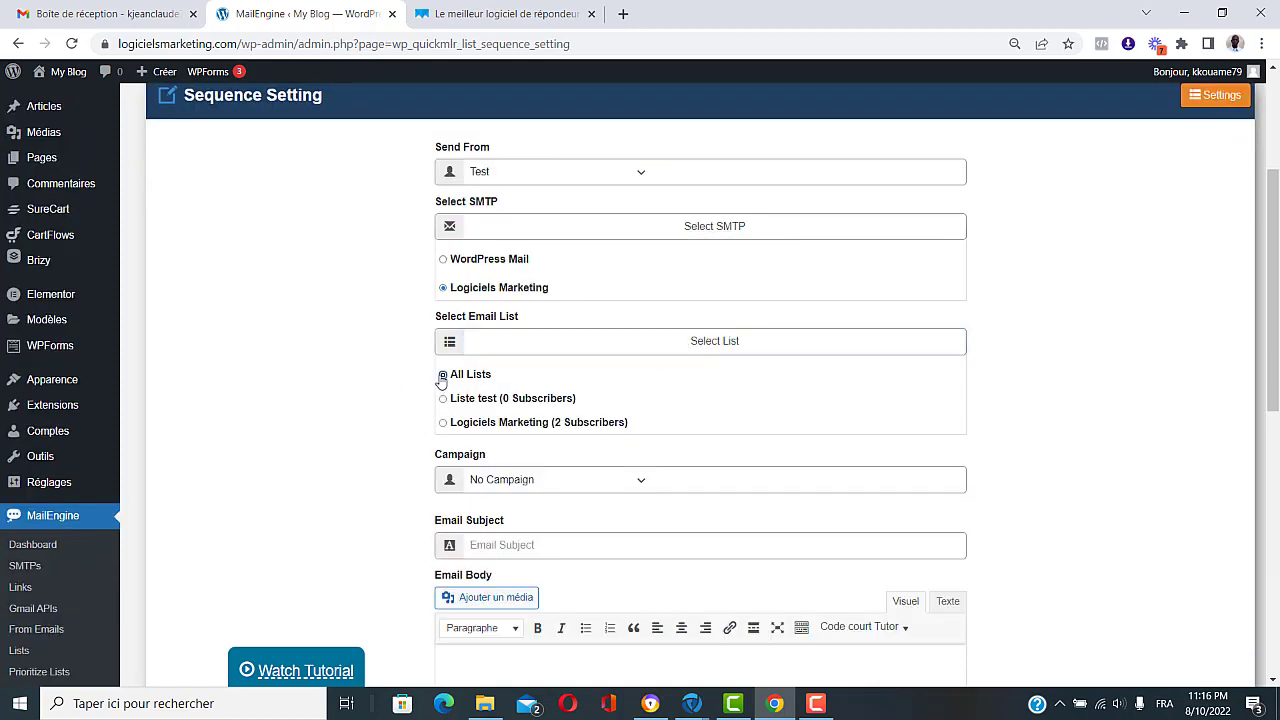
left_click(443, 398)
scroll(387, 440, "down", 1)
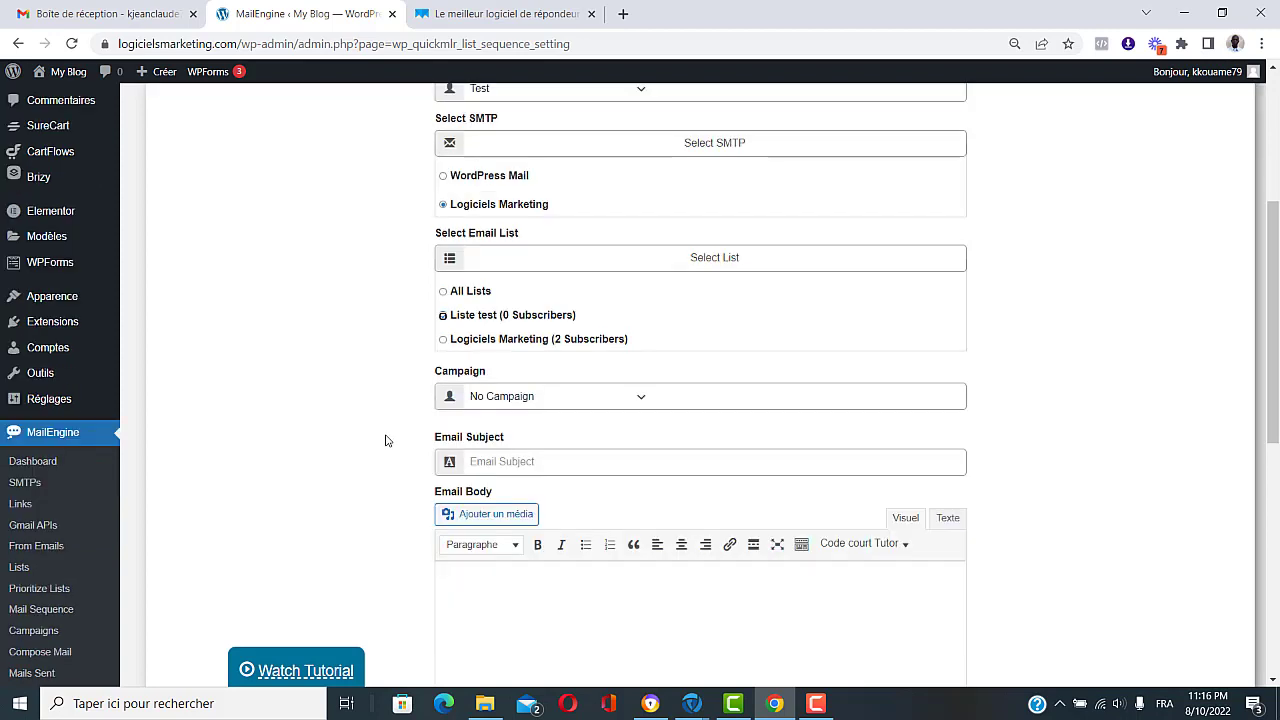
scroll(387, 440, "down", 1)
left_click(645, 316)
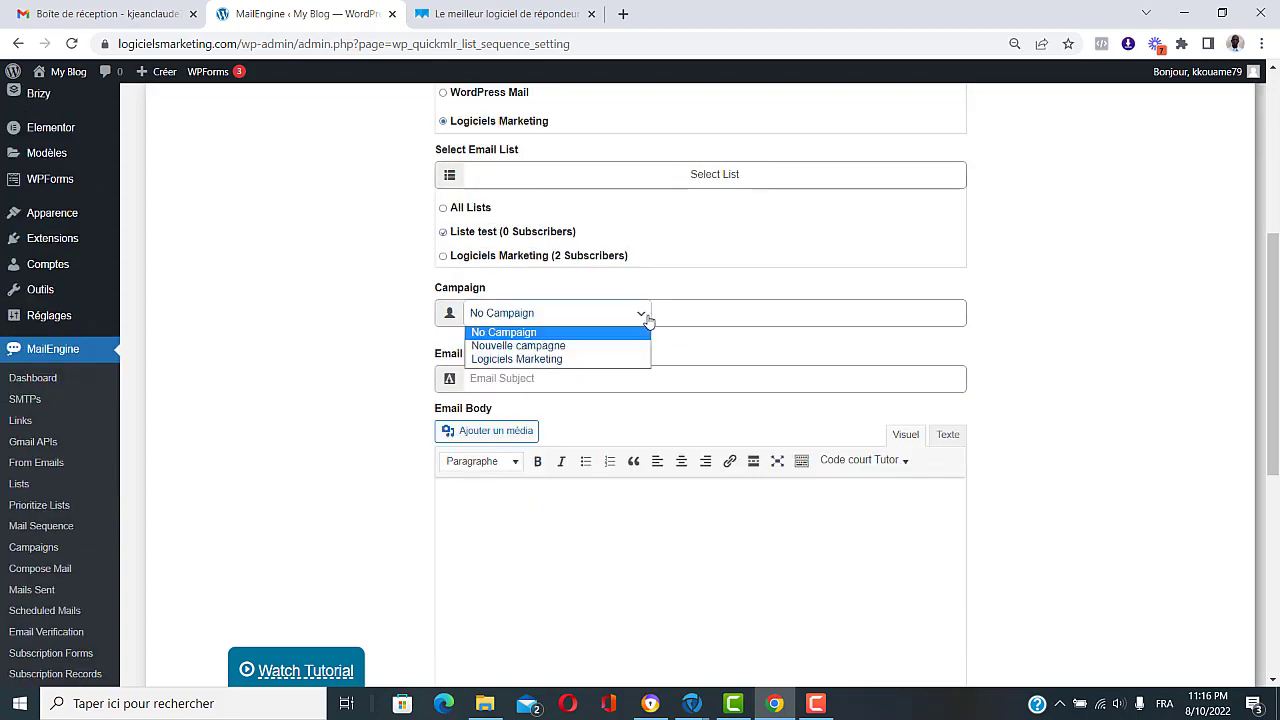
left_click(594, 346)
Step: Enter subject 'Premier email' and a body saying it is the first email sent at signup
left_click(559, 376)
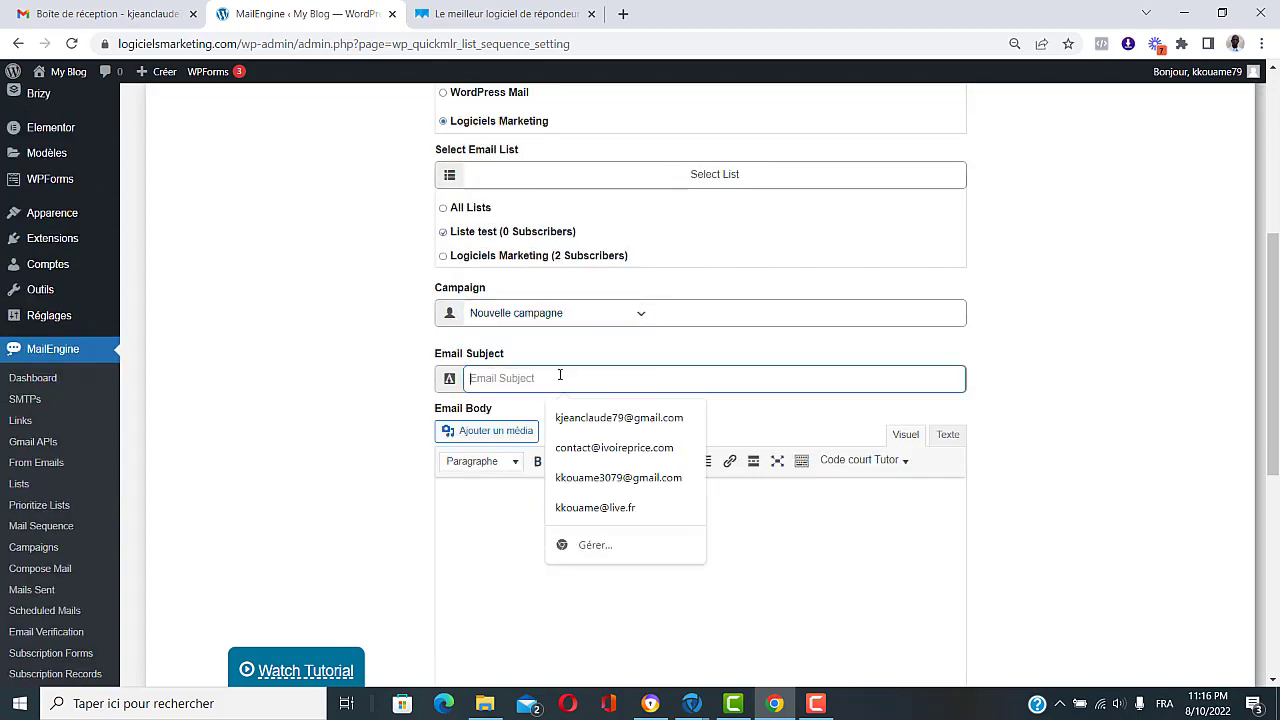
type("Pre")
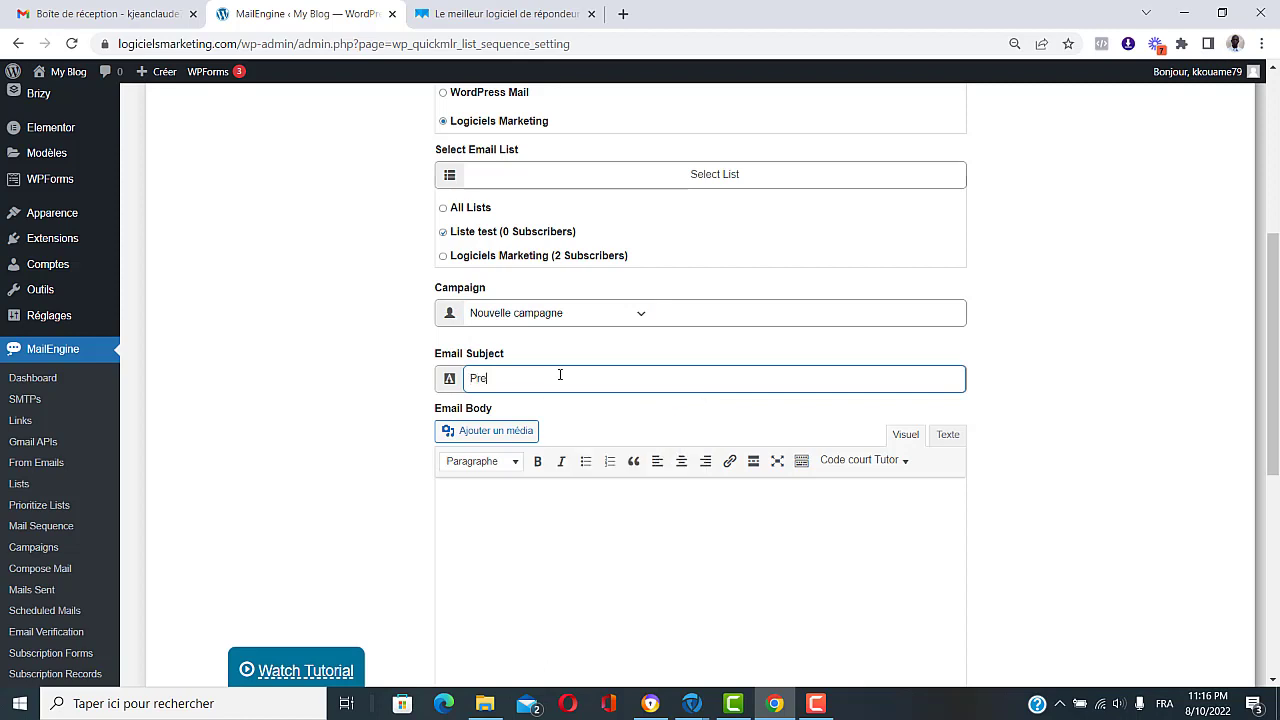
type("mier email")
scroll(357, 457, "down", 2)
left_click(542, 385)
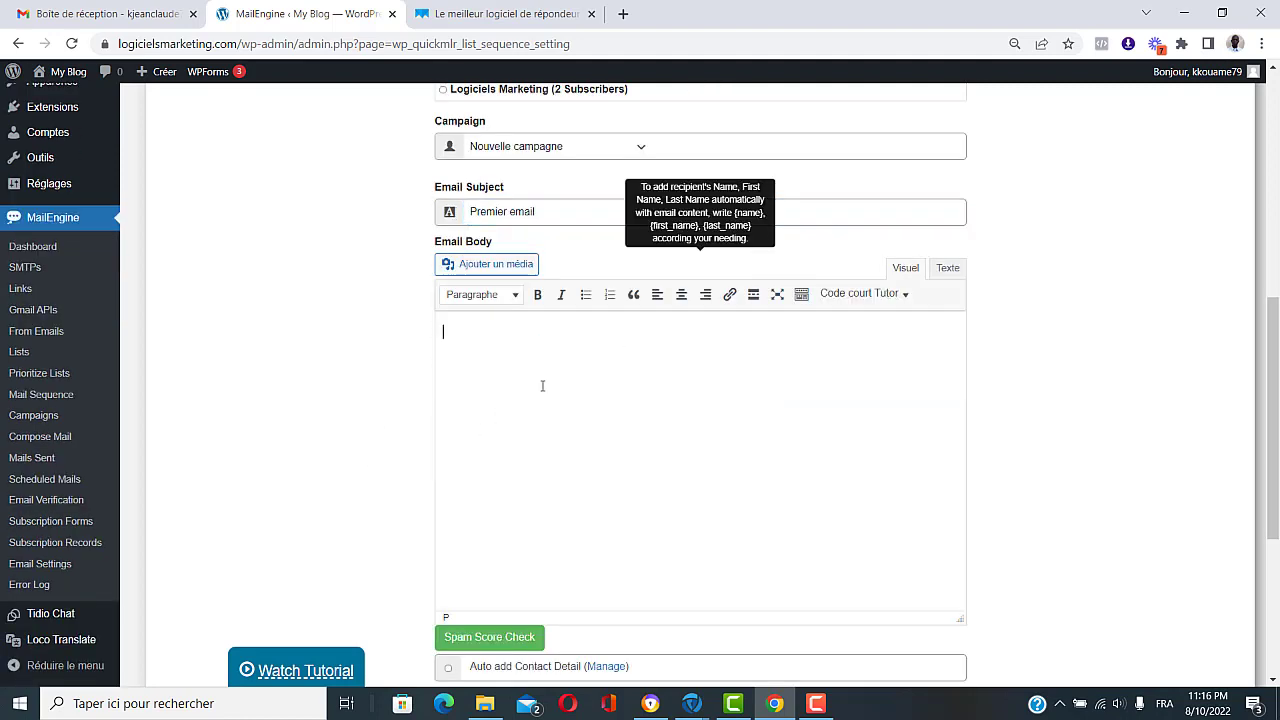
type("Ceci est le premier emai")
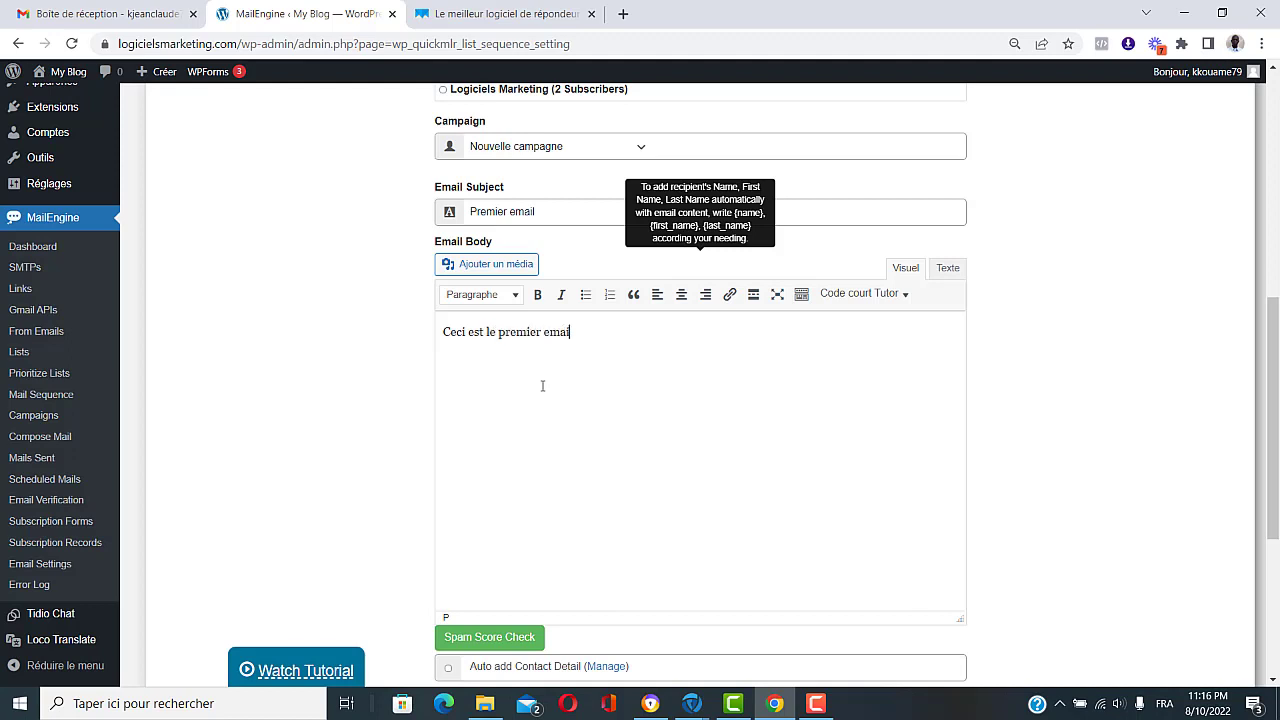
type("l a envoyé des l'inscription du ")
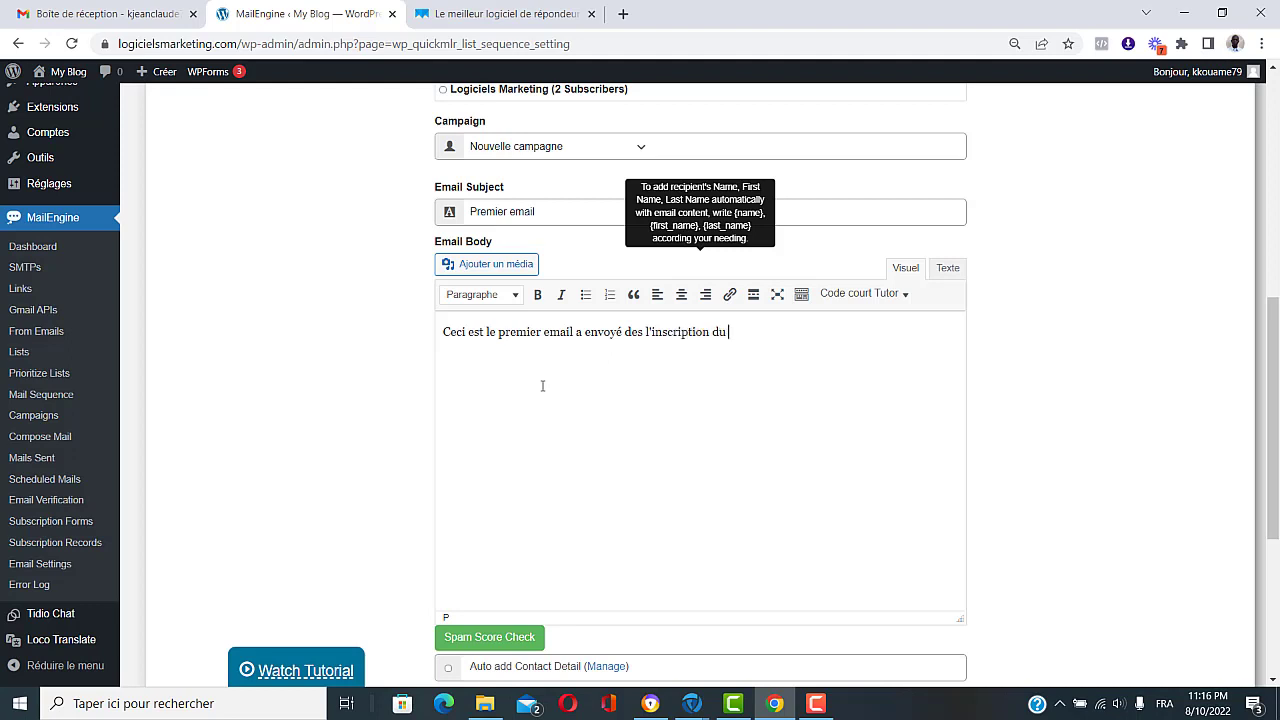
type("prospect.")
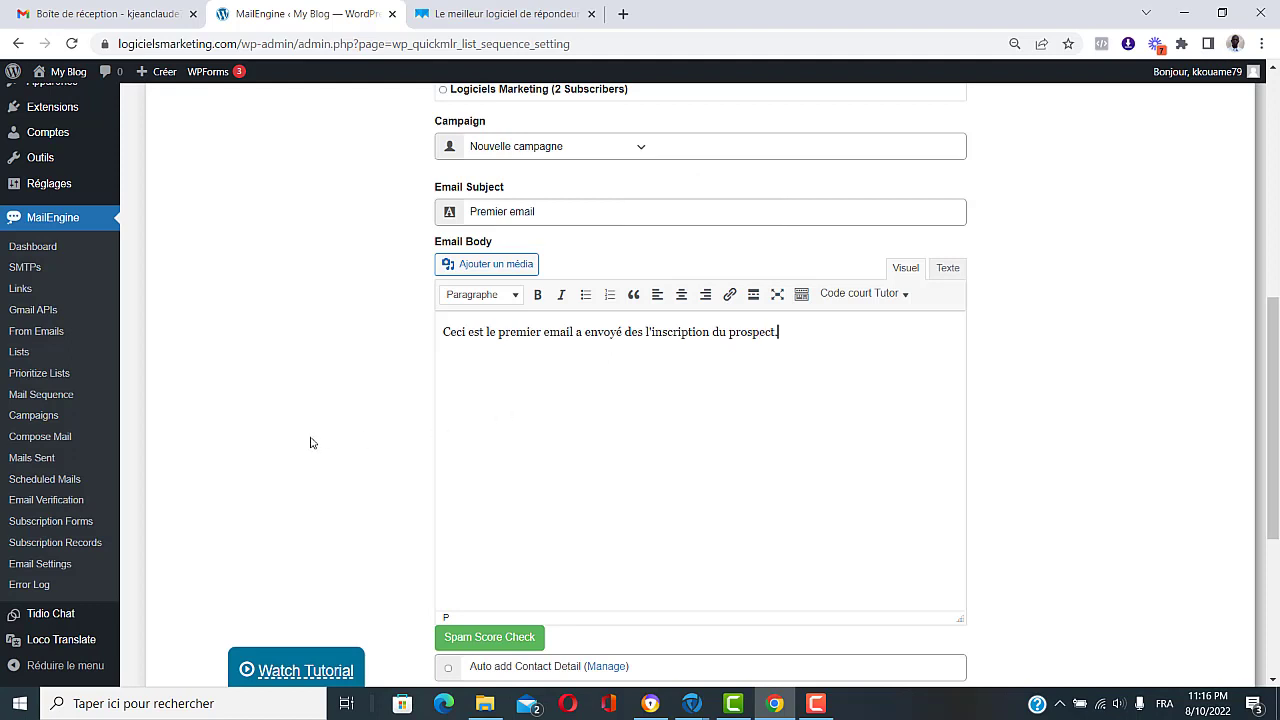
Step: Set the Send Mail timing to During Signup
scroll(310, 450, "down", 3)
scroll(310, 450, "down", 1)
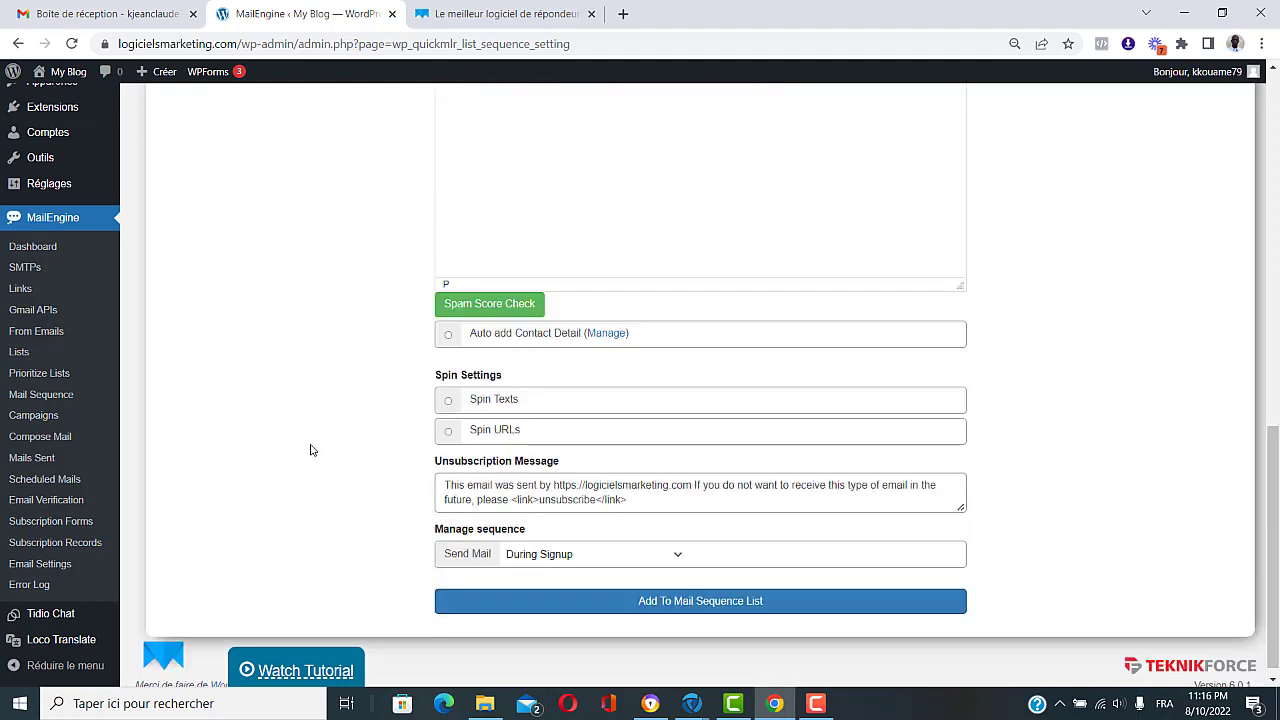
scroll(310, 451, "down", 1)
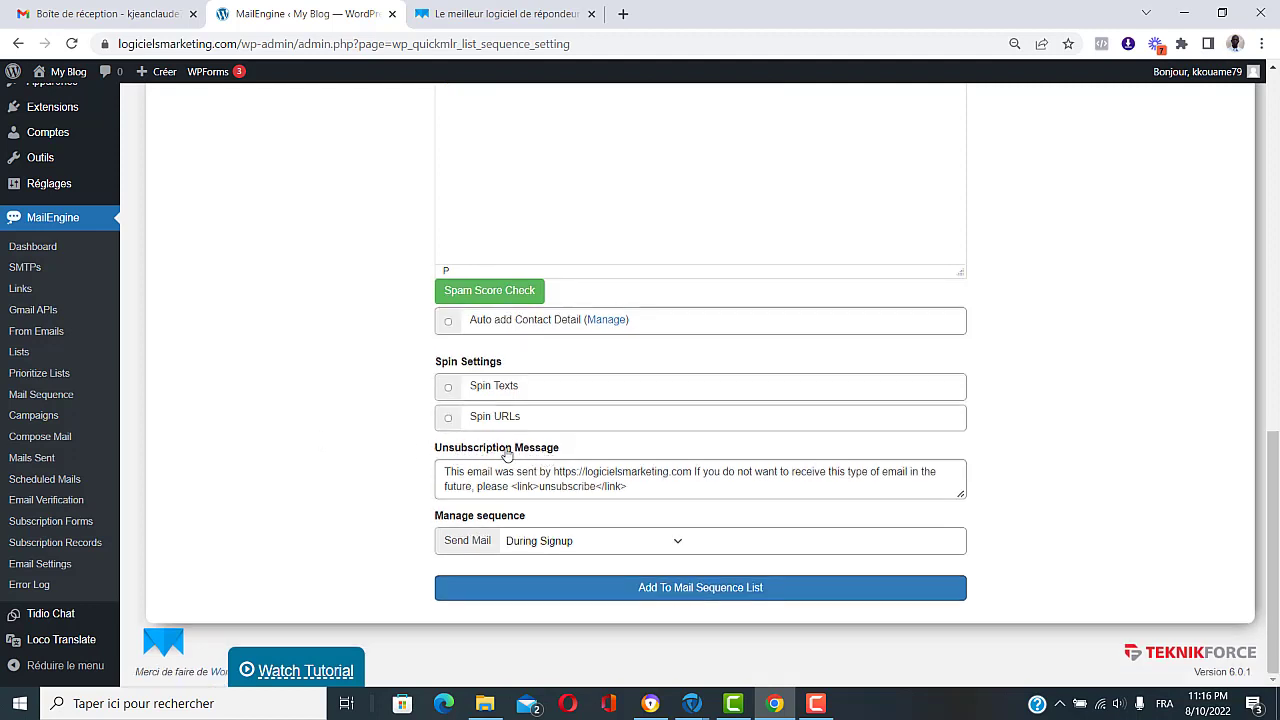
mouse_move(570, 470)
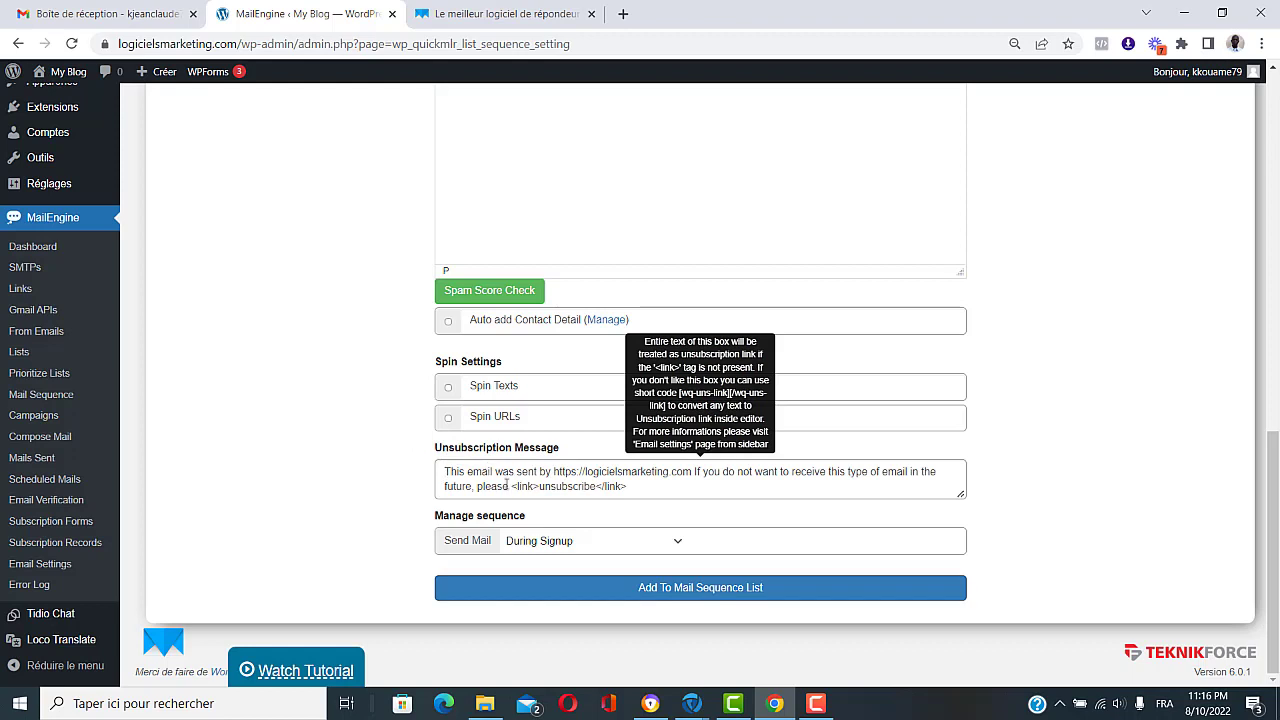
left_click(633, 547)
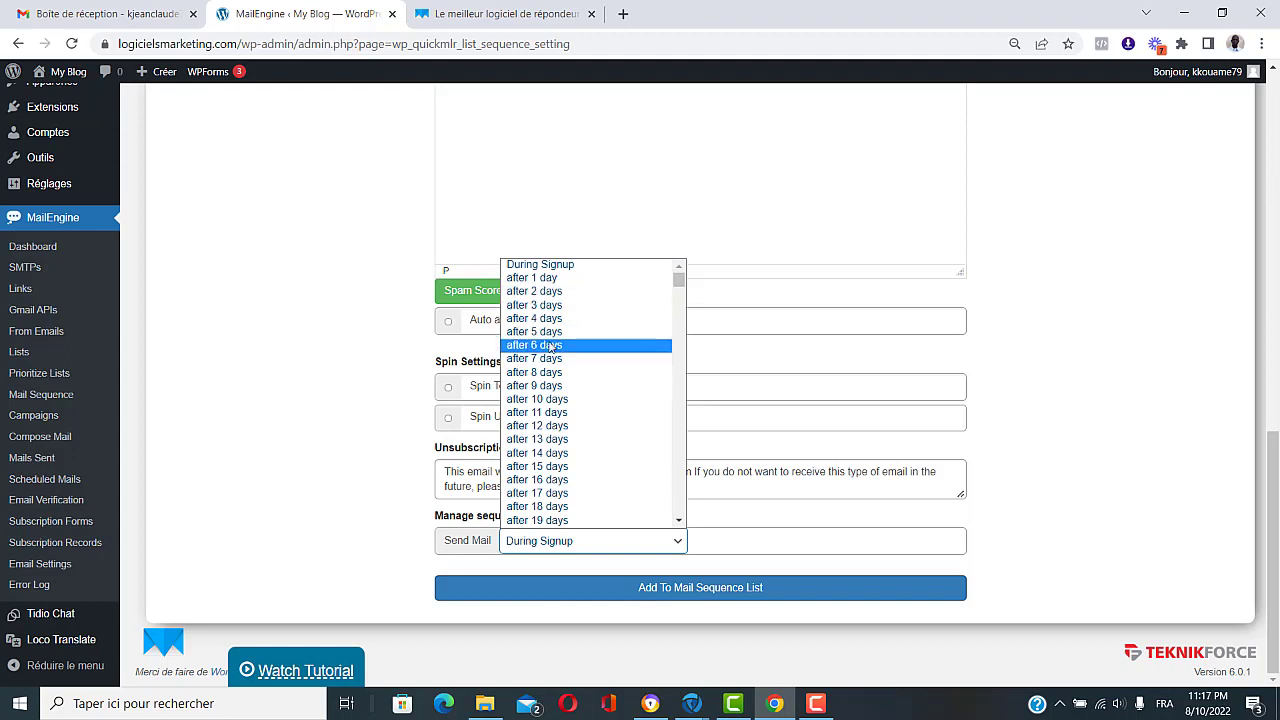
scroll(556, 437, "down", 20)
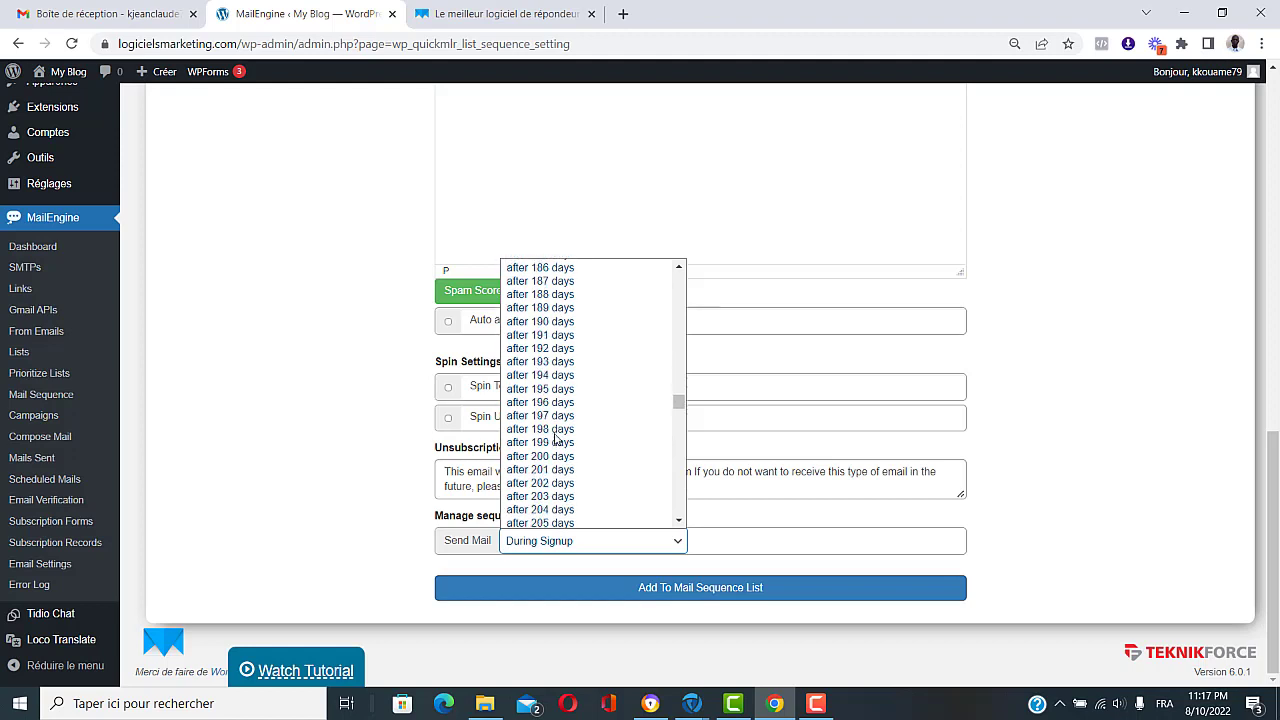
scroll(556, 437, "down", 10)
scroll(556, 440, "up", 20)
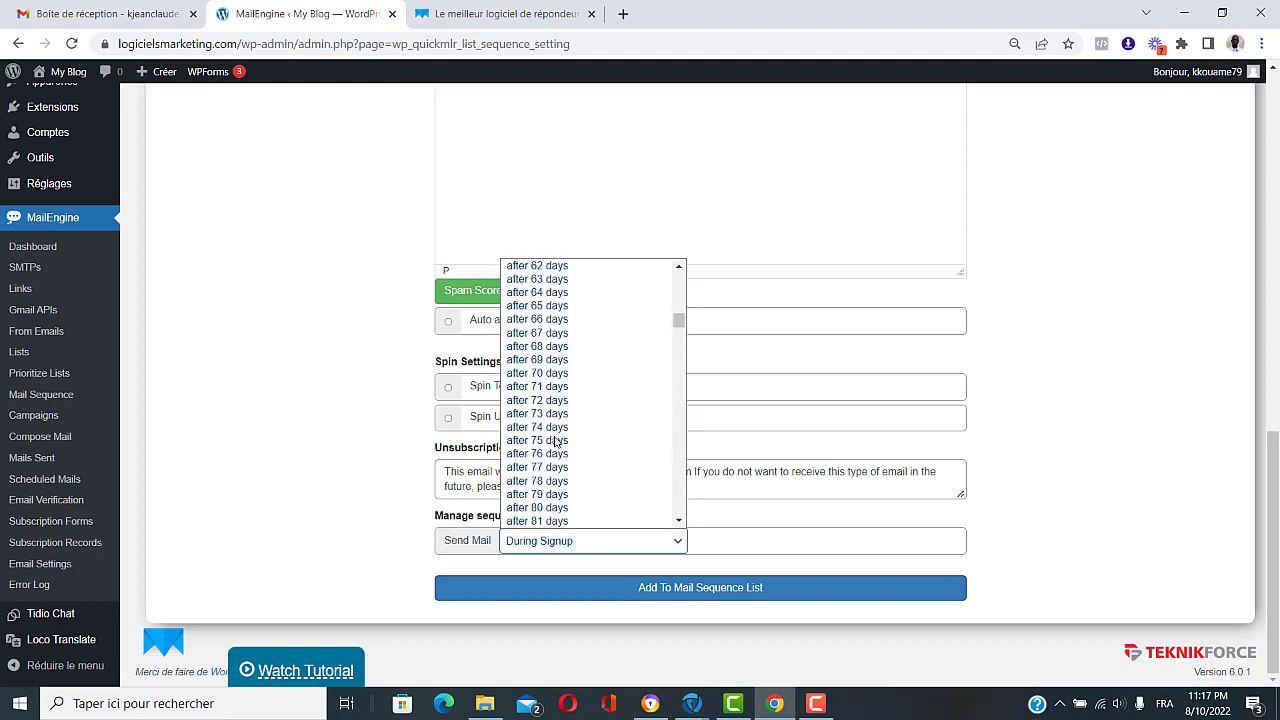
scroll(556, 441, "up", 9)
left_click(547, 266)
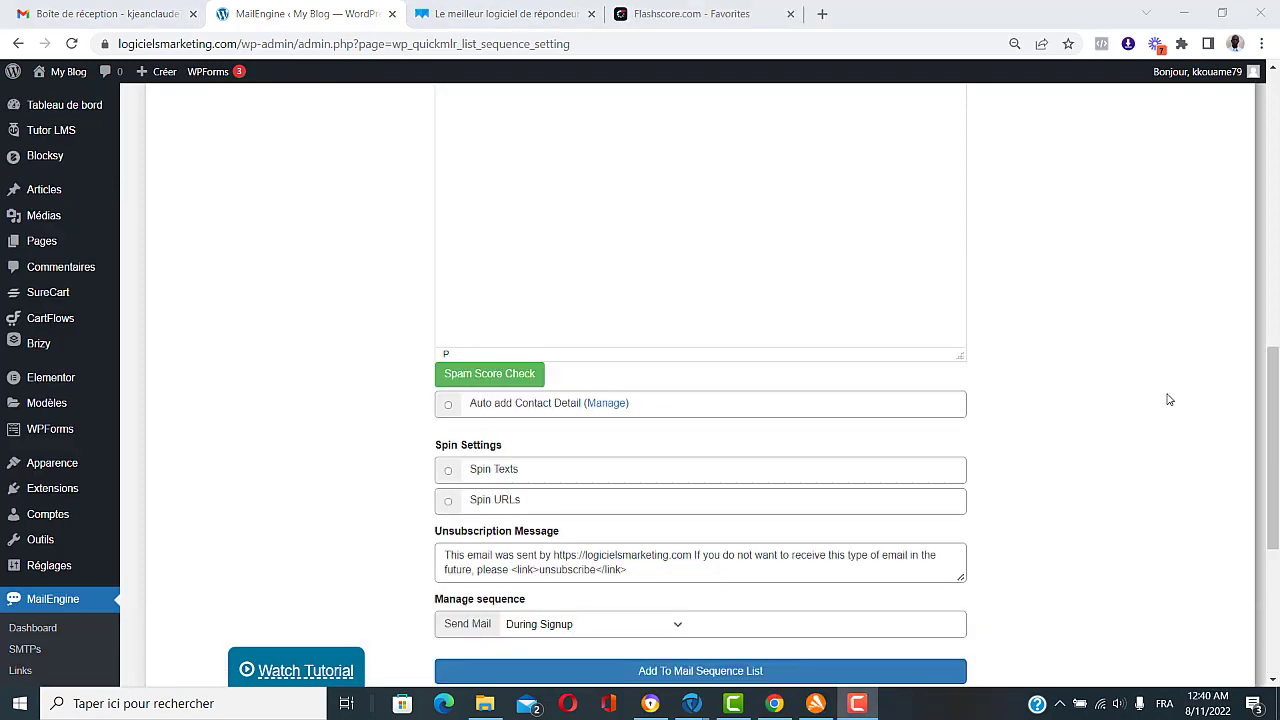
scroll(1168, 399, "up", 15)
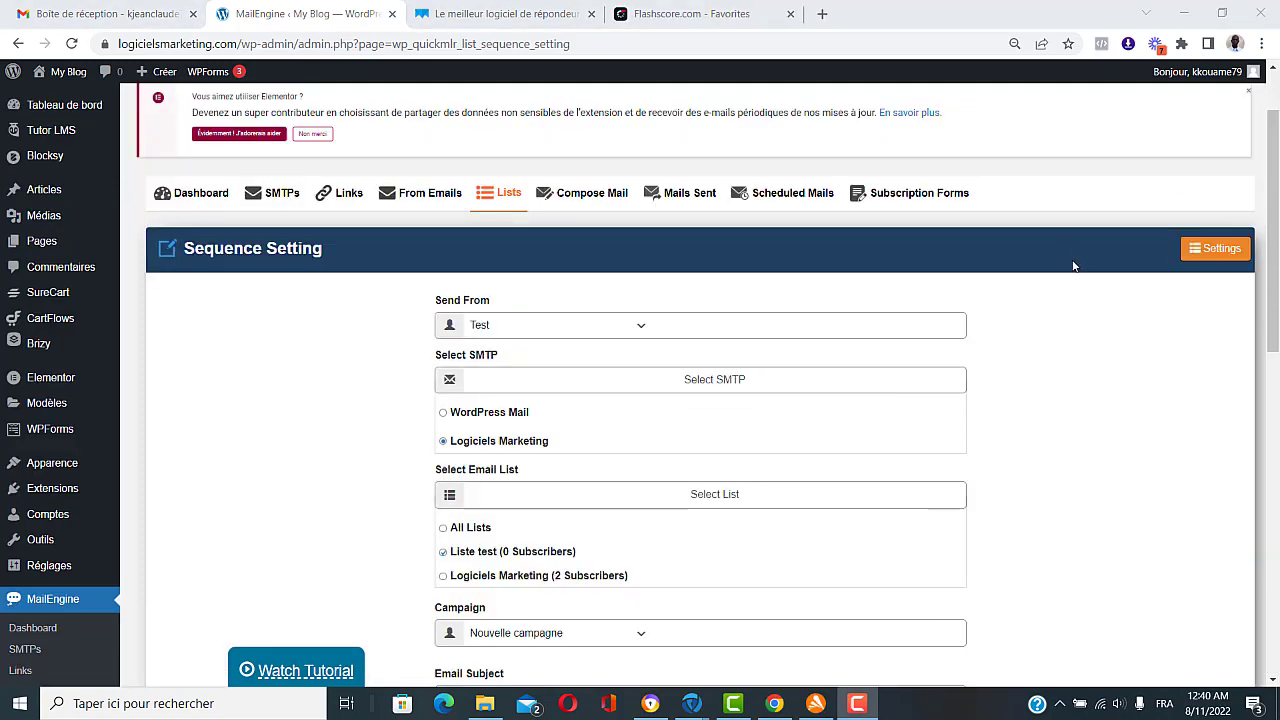
Step: Create a new subscription form named 'Formulaire test'
left_click(915, 193)
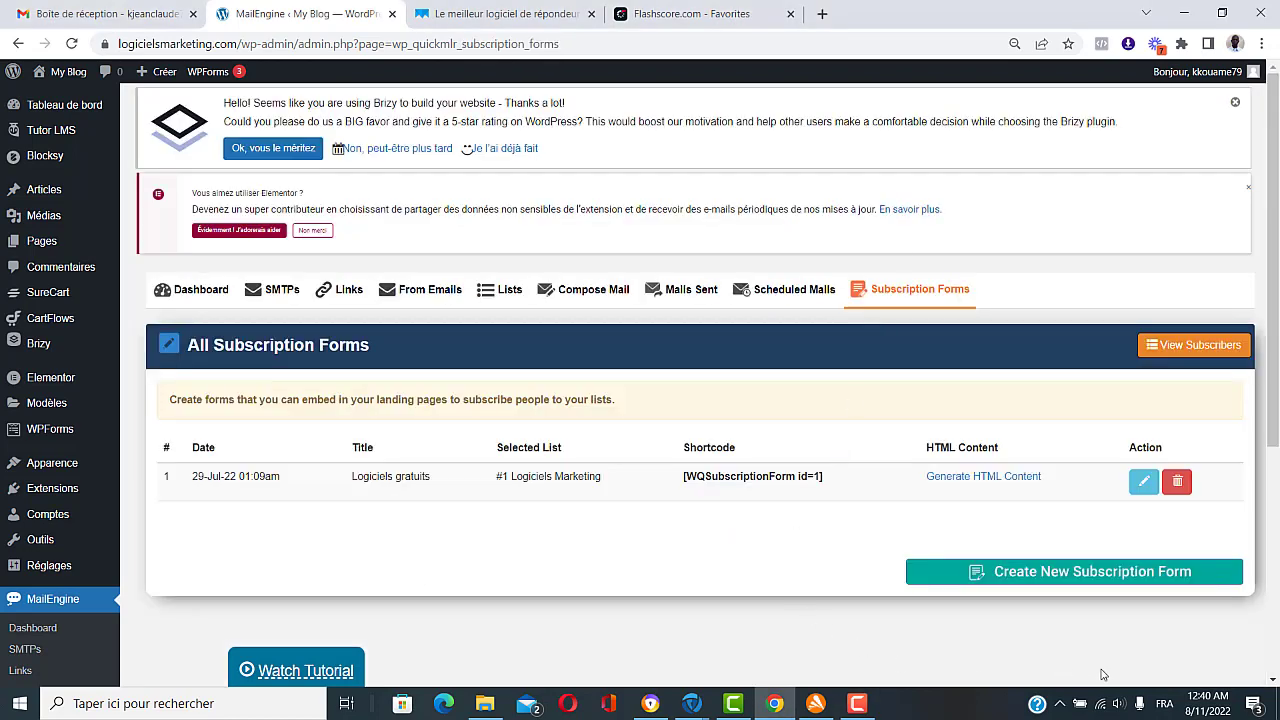
left_click(1076, 574)
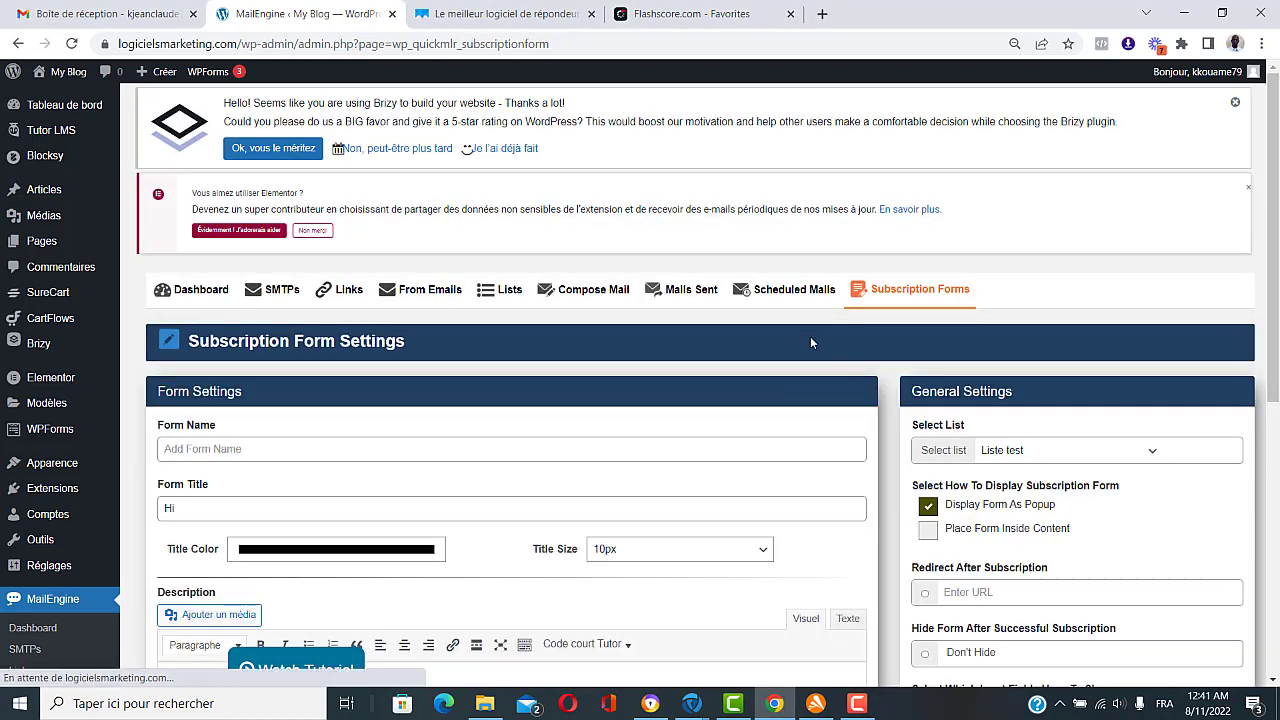
scroll(810, 336, "down", 2)
scroll(812, 343, "down", 1)
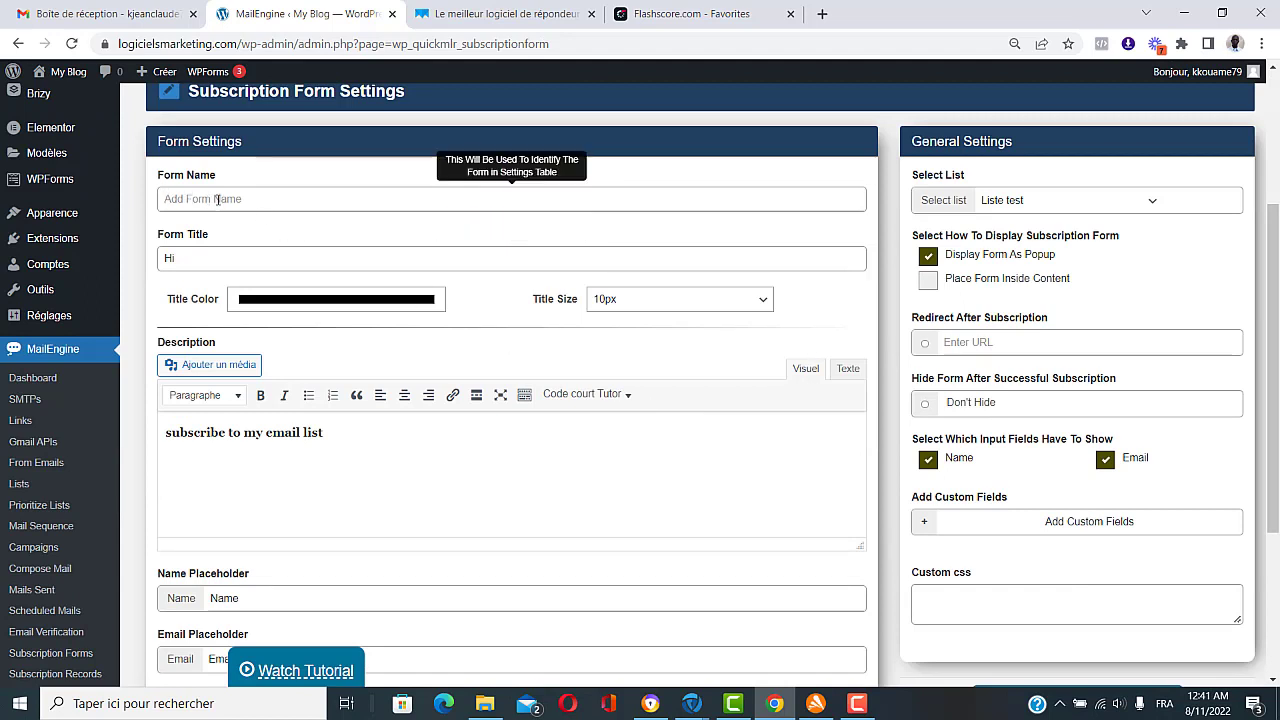
left_click(279, 199)
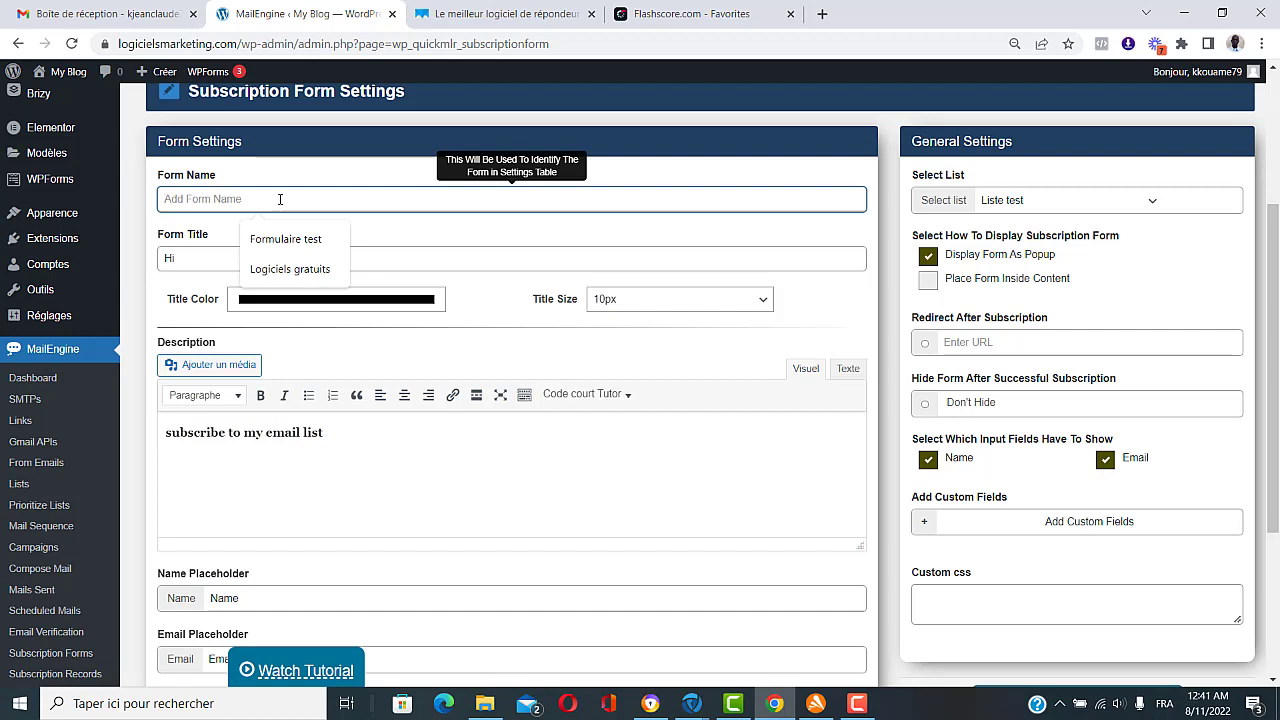
type("Formulaire")
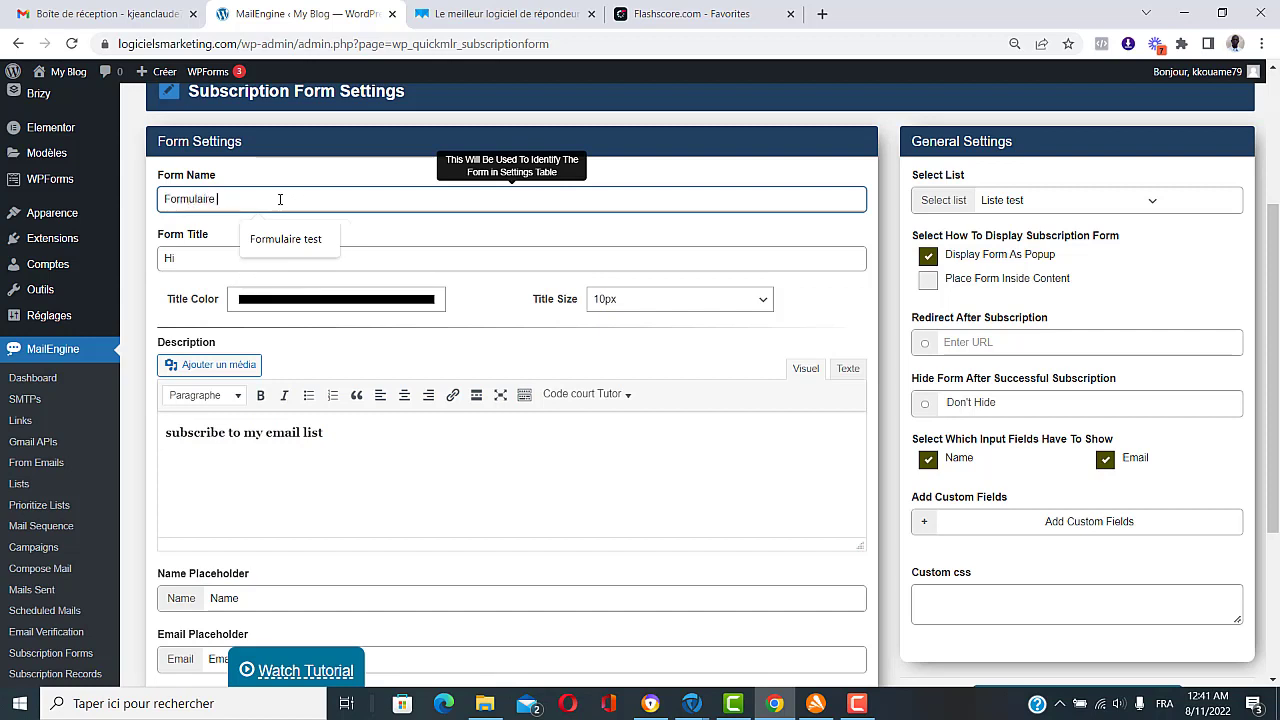
type("test")
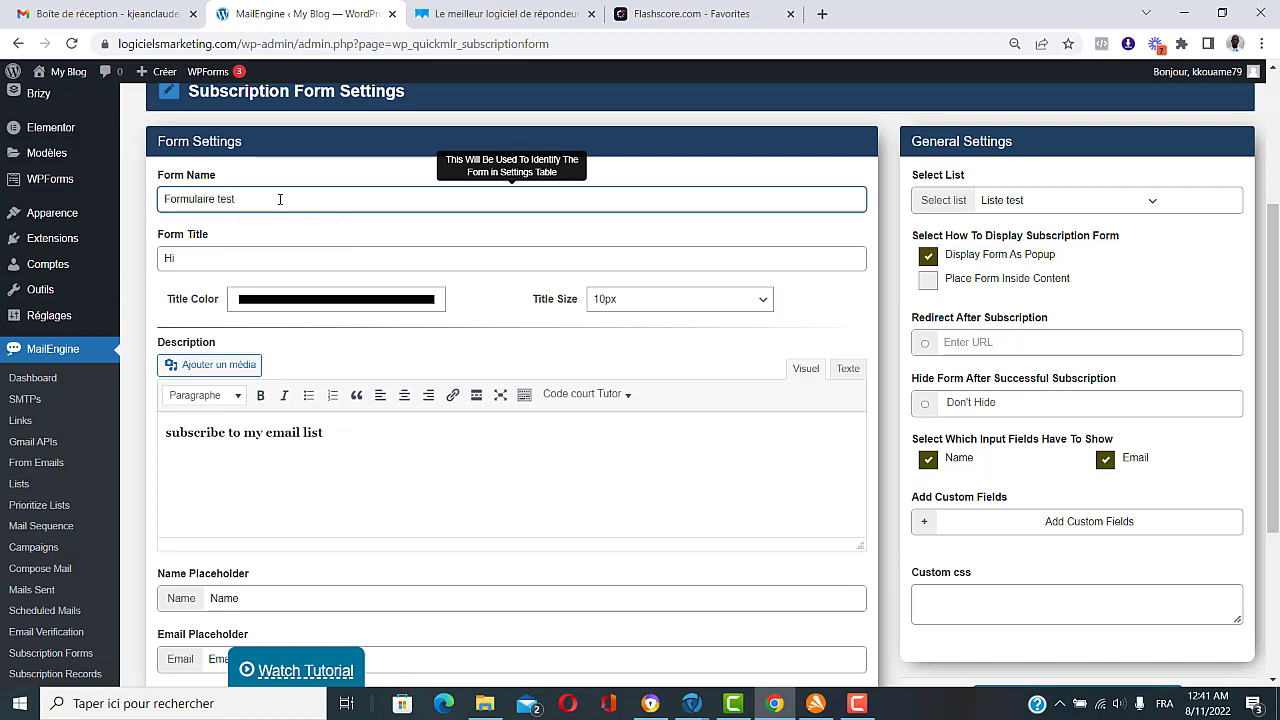
Step: Clear the form title and set the description to 'Veuillez remplir les cases ci-dessous pour télécharger votre livre gratuit'
left_click(213, 265)
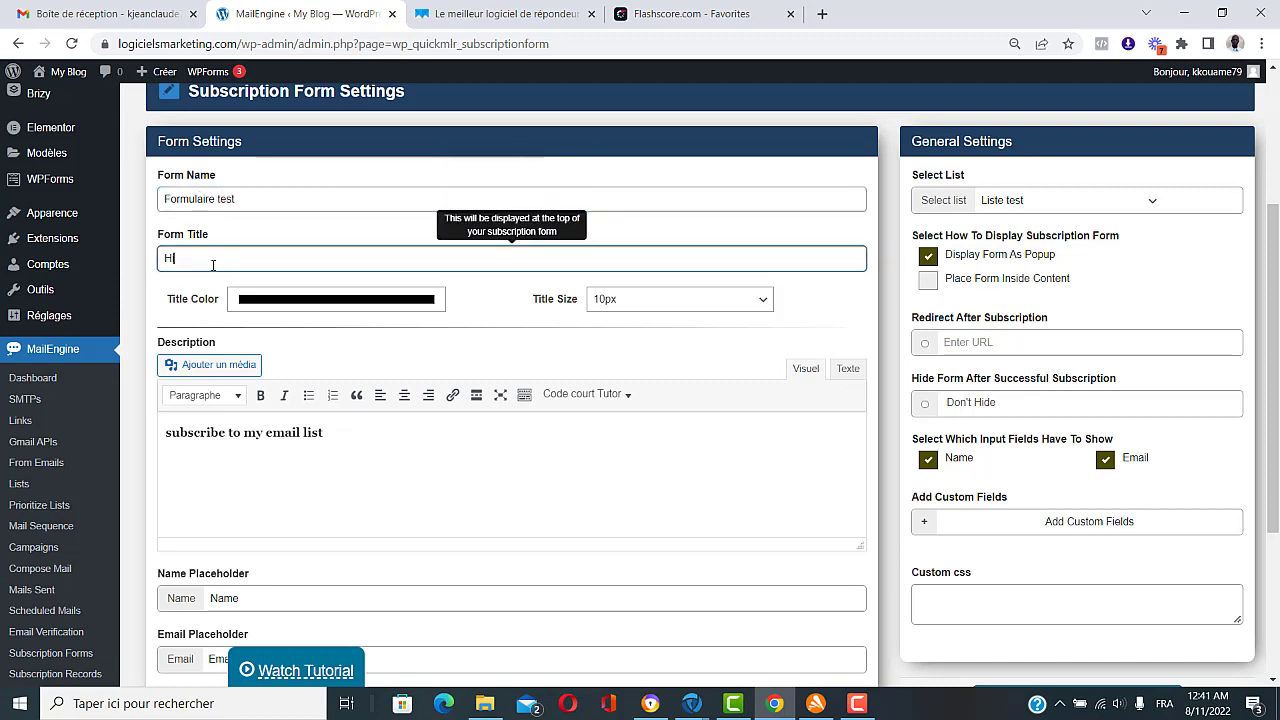
key("BackSpace")
left_click(336, 434)
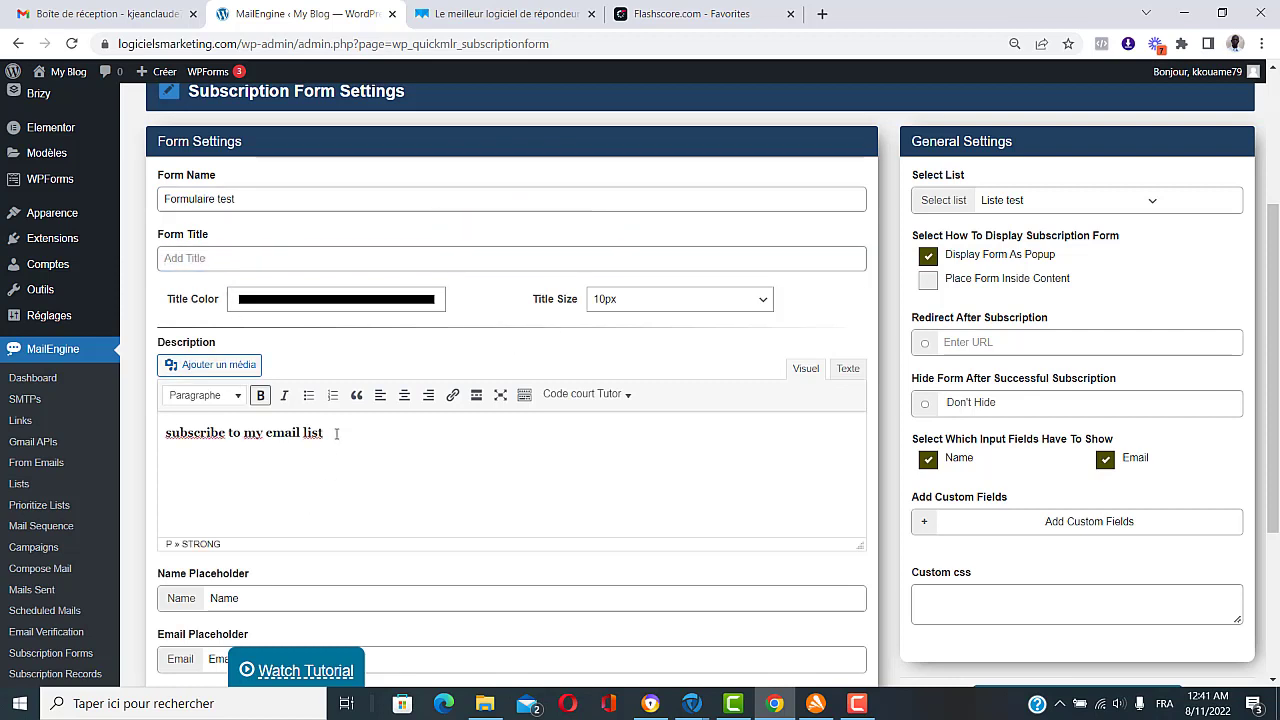
left_click_drag(336, 432, 164, 432)
type("Y")
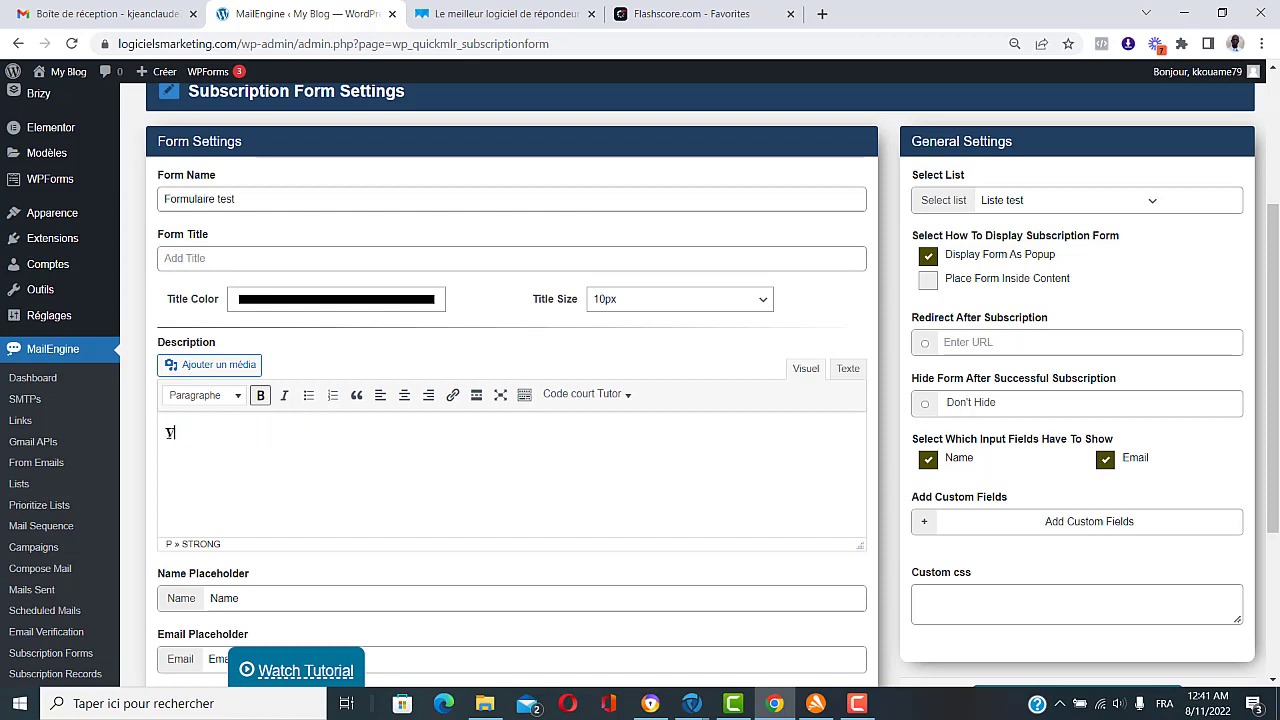
type("euille")
type("z remplir les cas")
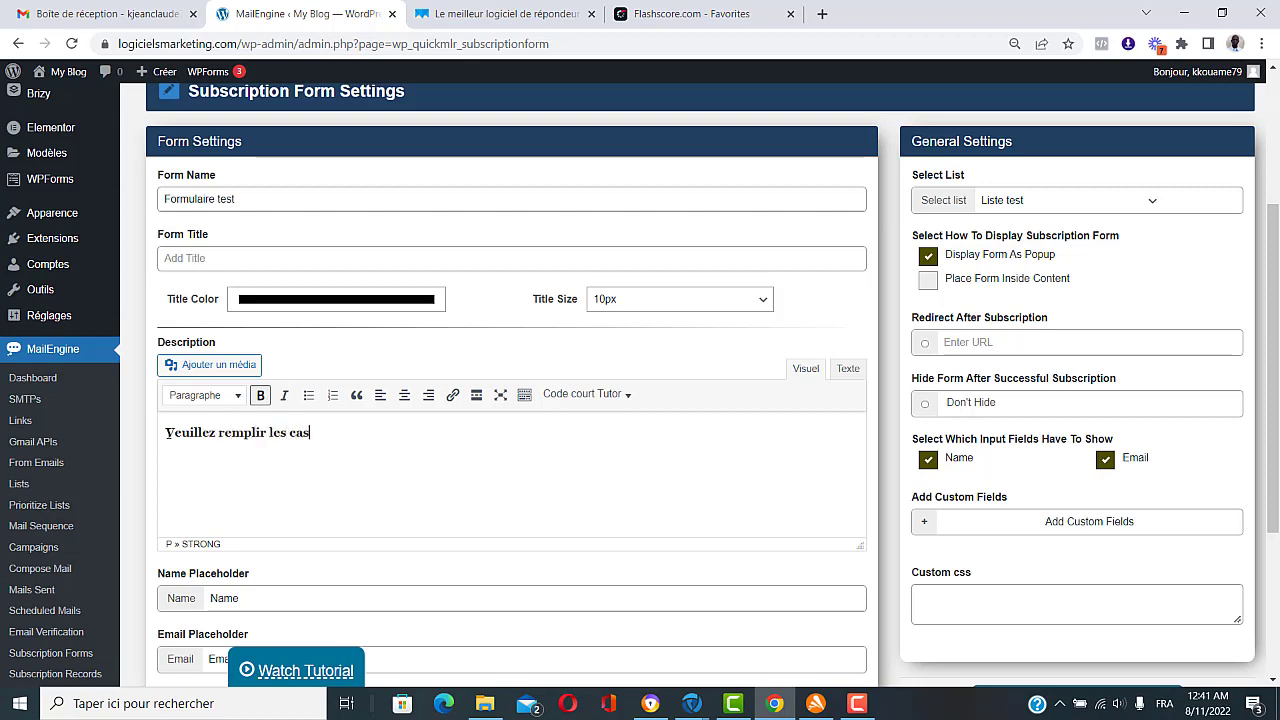
type("es ci-dessous pour")
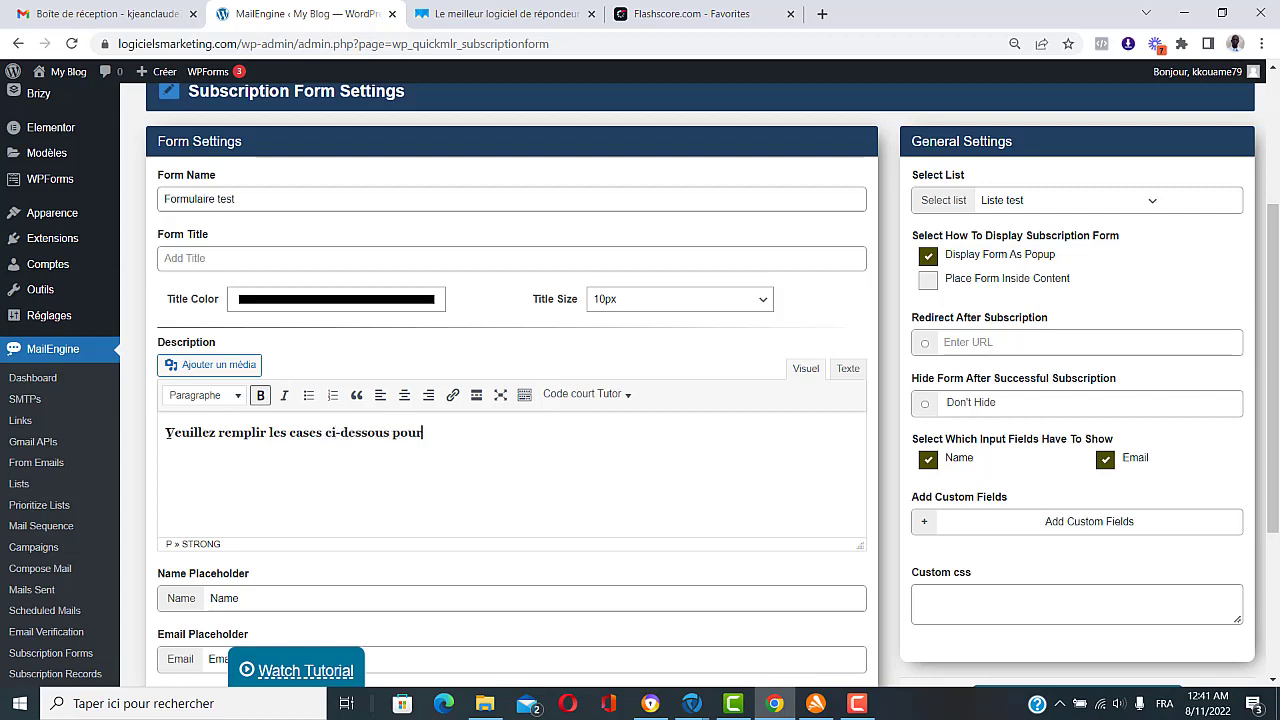
type(" télécharger votre liv")
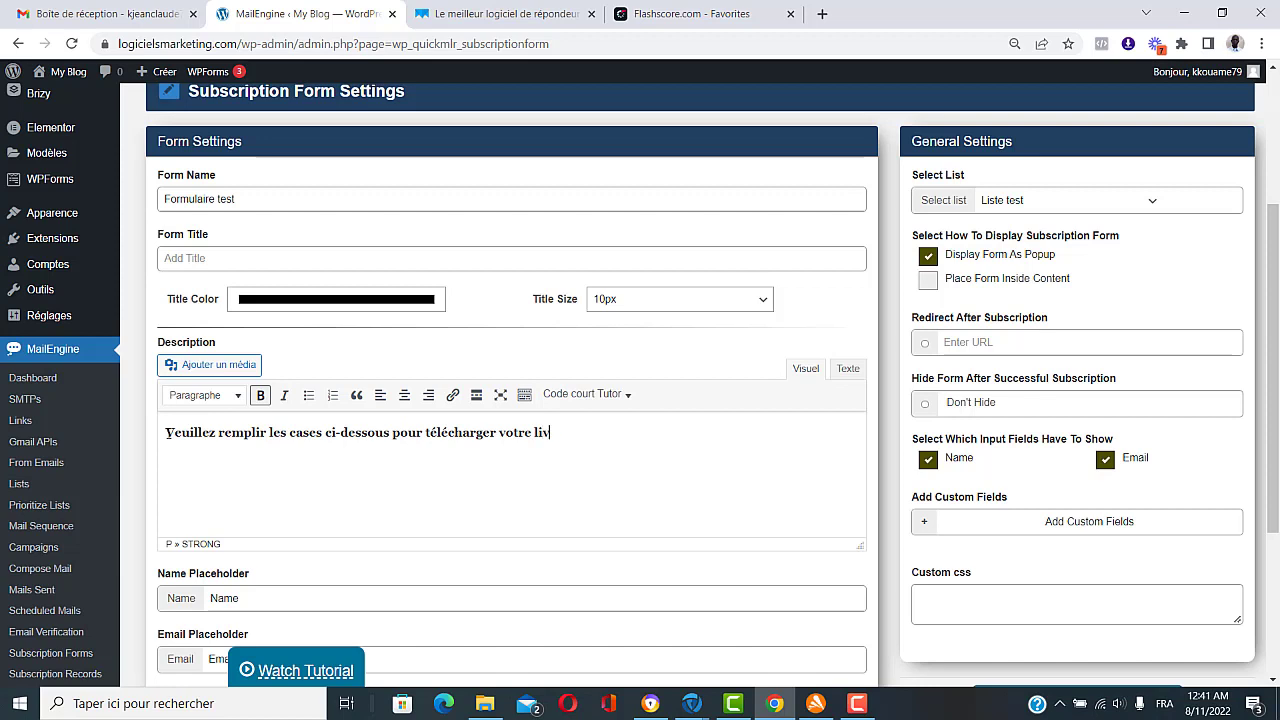
type("re gratuit !")
Step: Change the name placeholder to Nom, the button text to VALIDER, and the delay time to 0
scroll(288, 488, "down", 2)
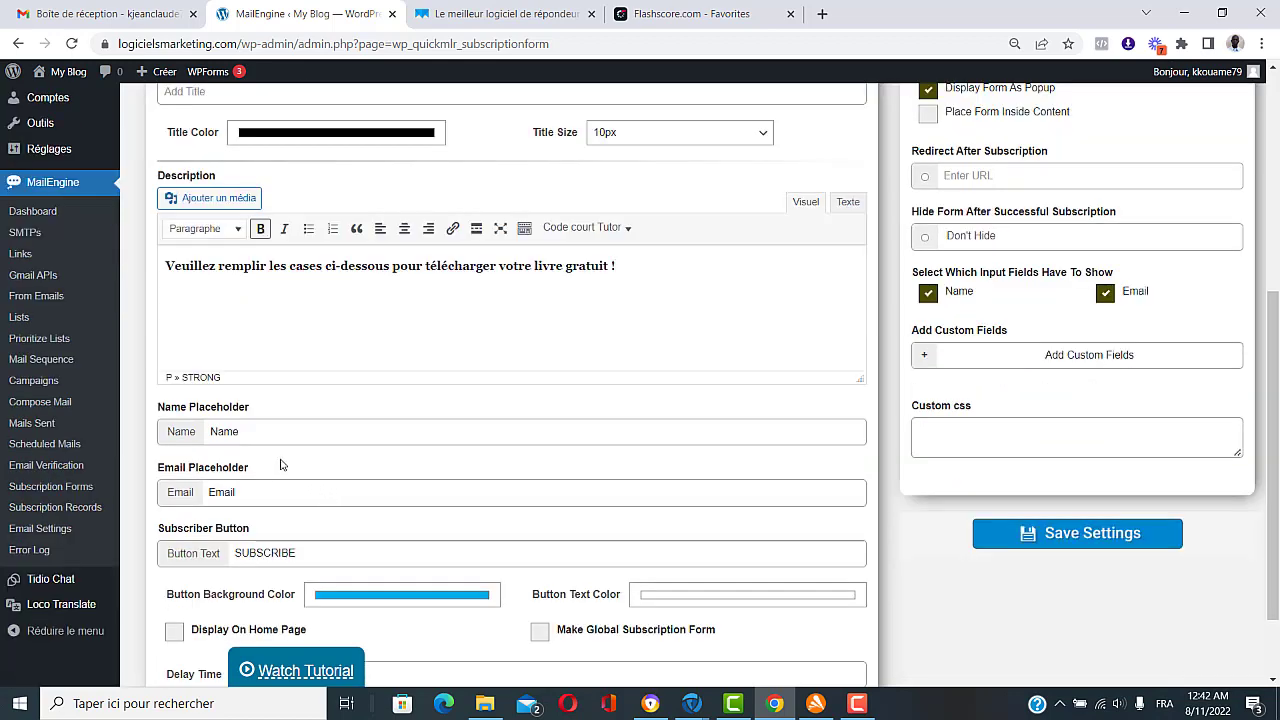
scroll(281, 464, "down", 1)
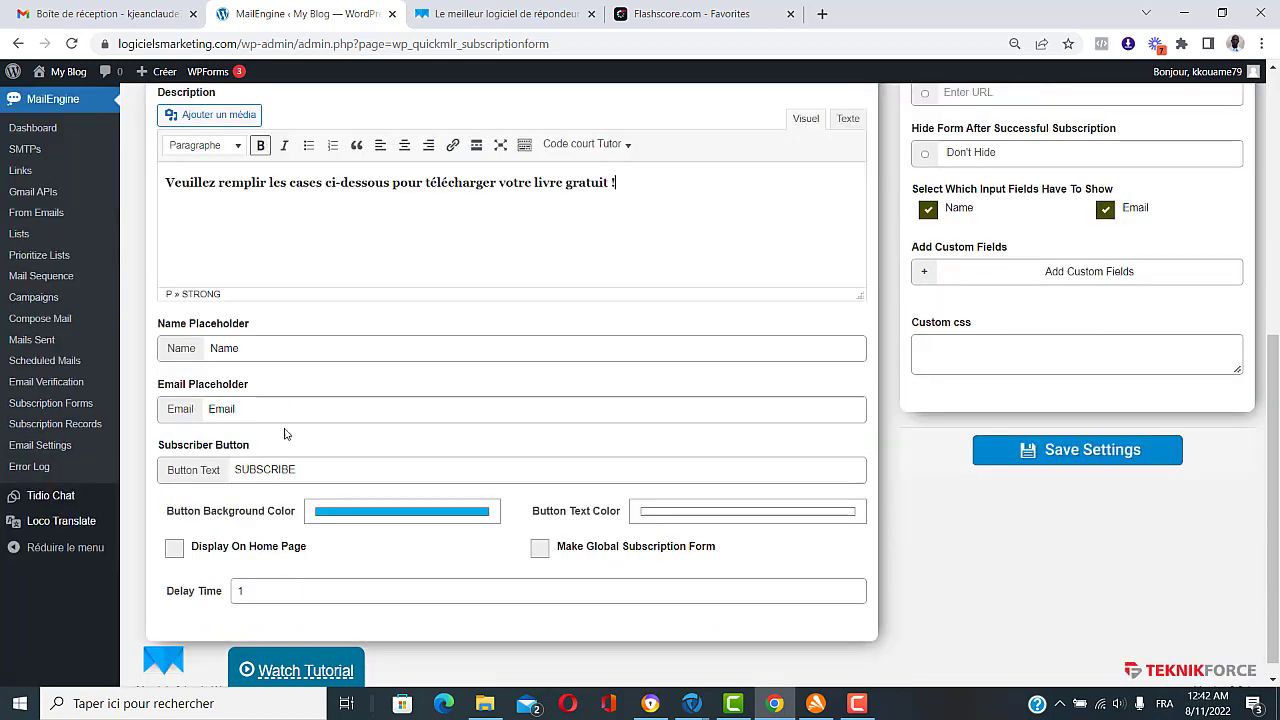
left_click(225, 348)
key("BackSpace")
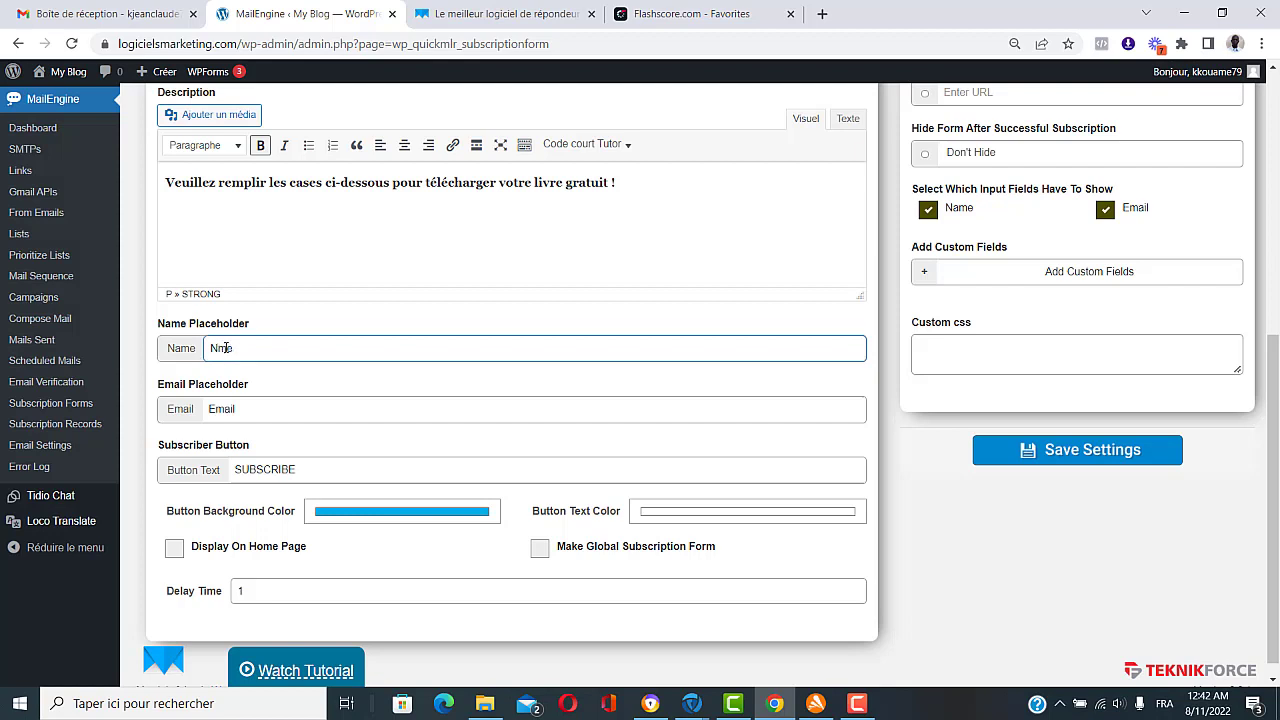
type("a")
left_click_drag(304, 473, 235, 477)
type("VALIDER")
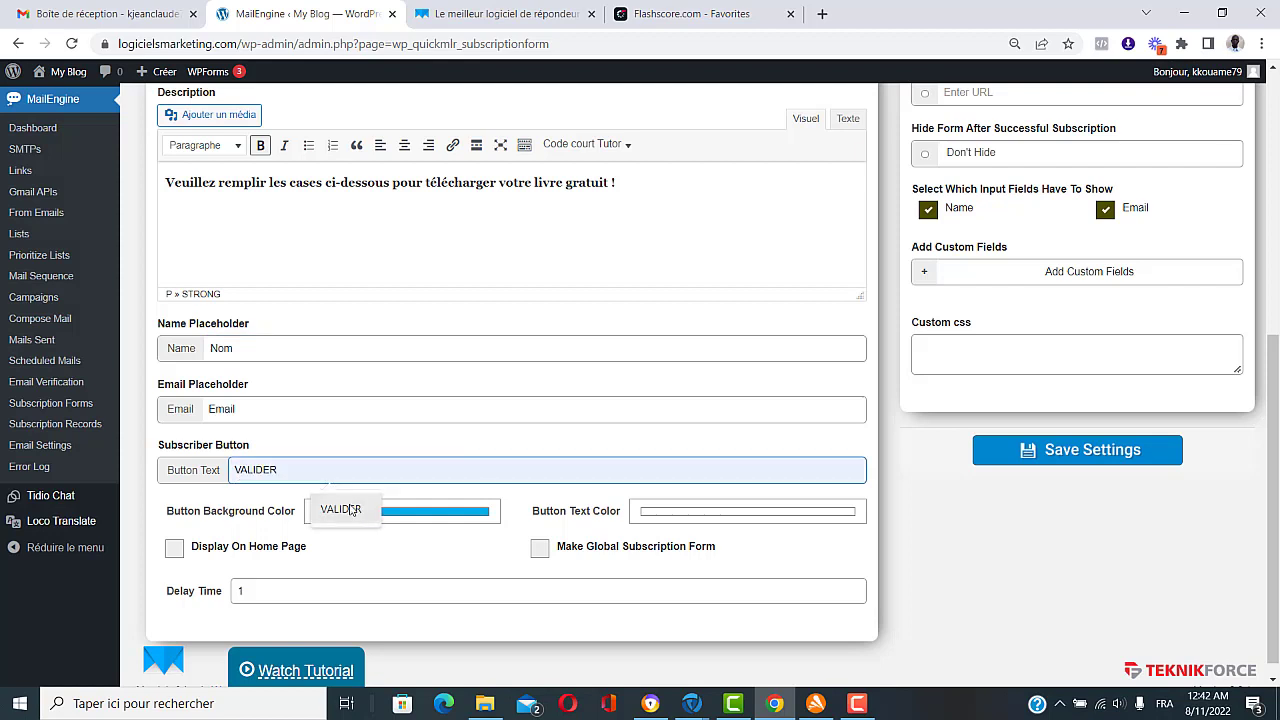
left_click(341, 509)
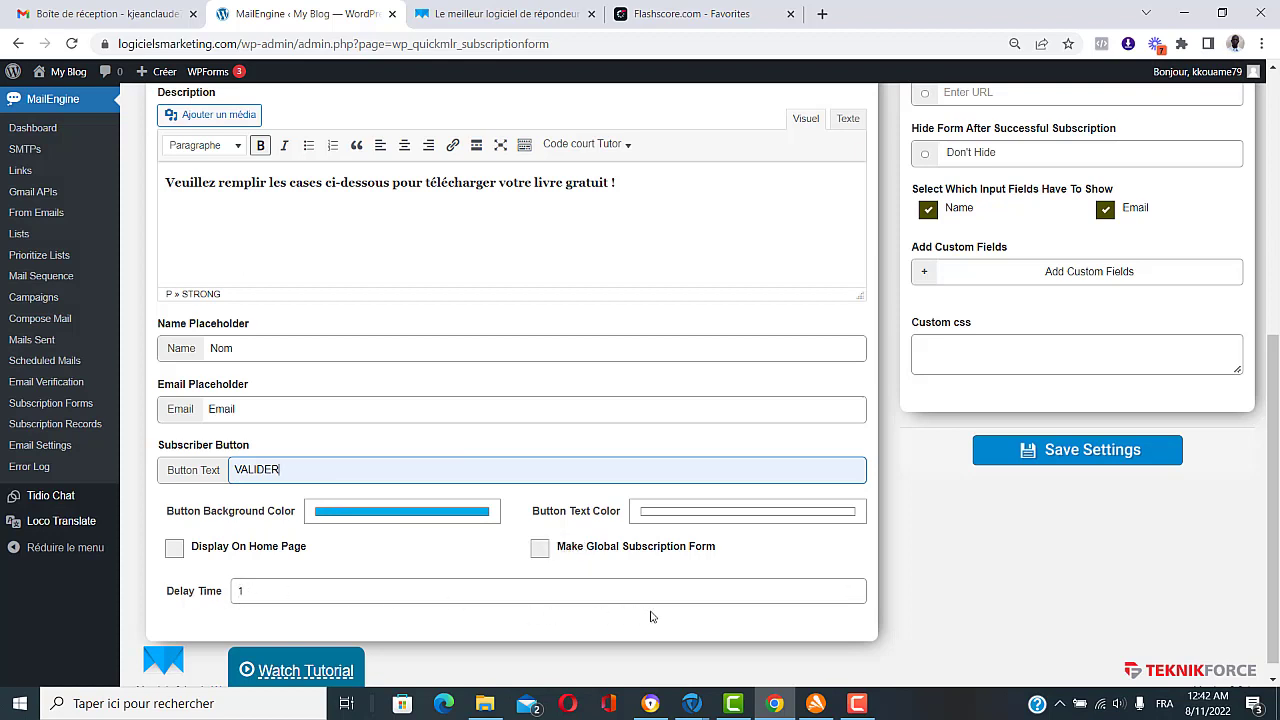
left_click(856, 596)
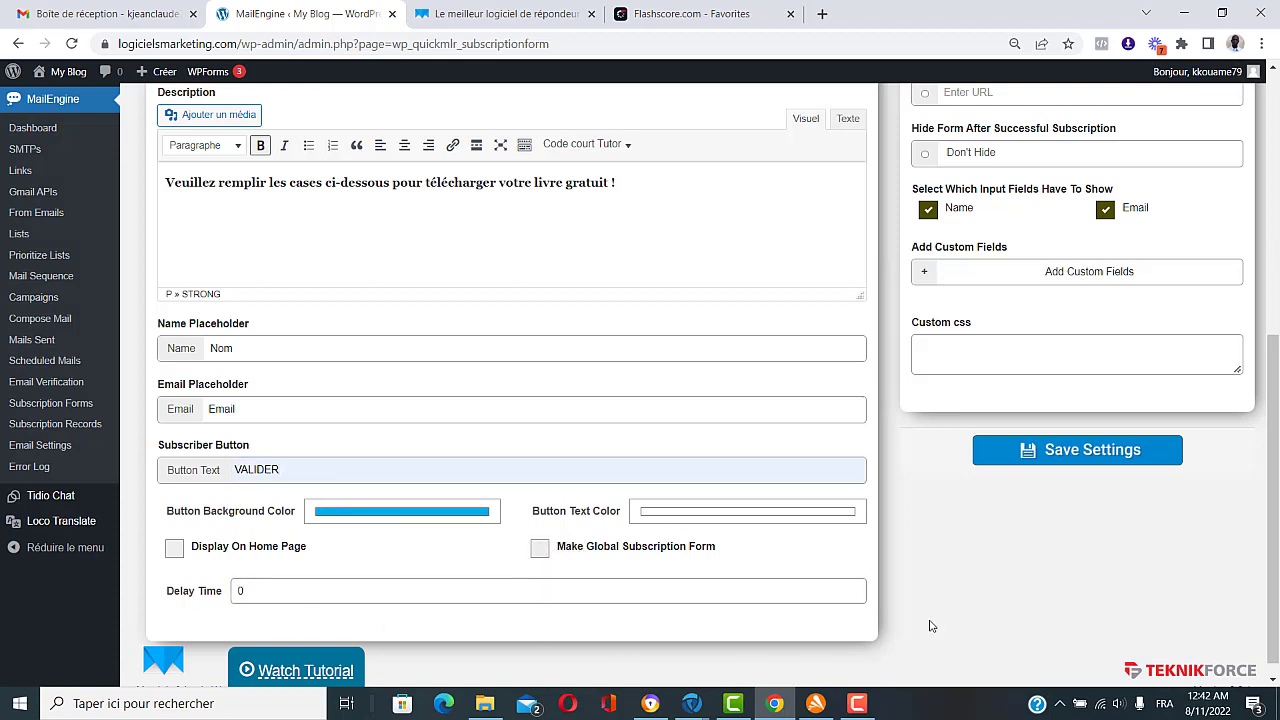
scroll(936, 628, "up", 3)
scroll(930, 625, "up", 1)
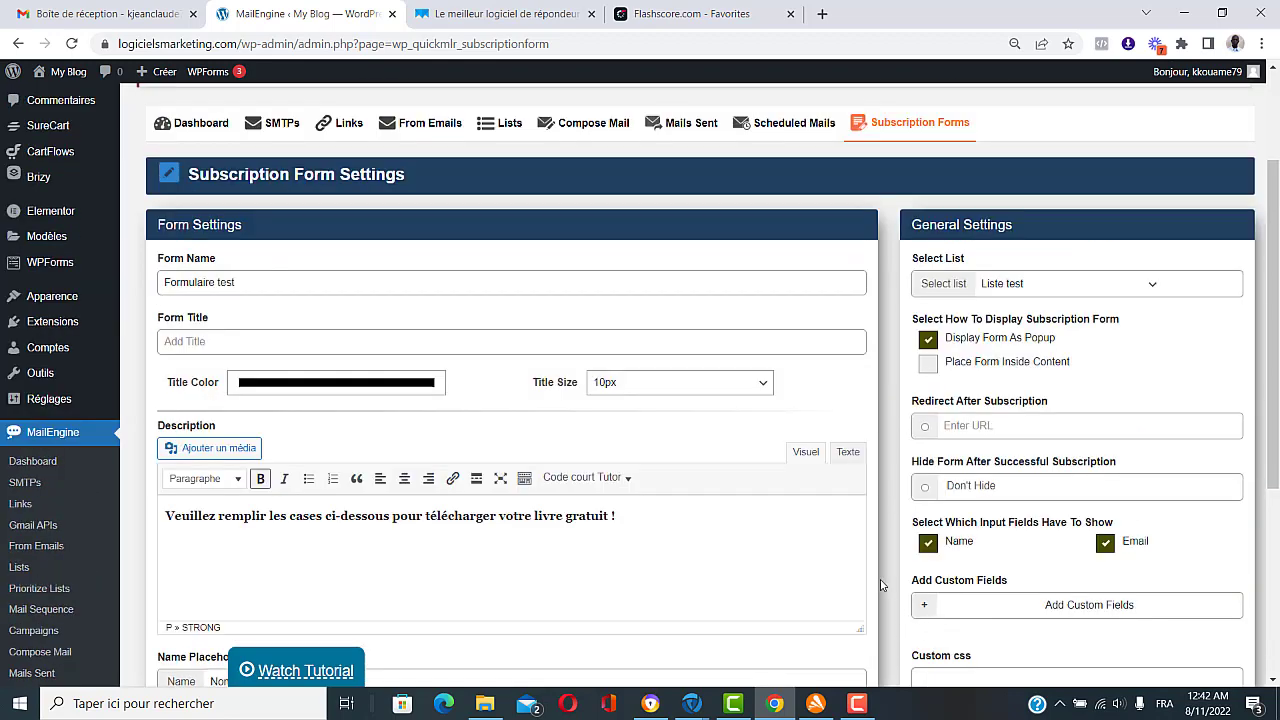
Step: Keep Liste test, embed the form in page content, and redirect subscribers to logiciels-recommandes
left_click(1018, 289)
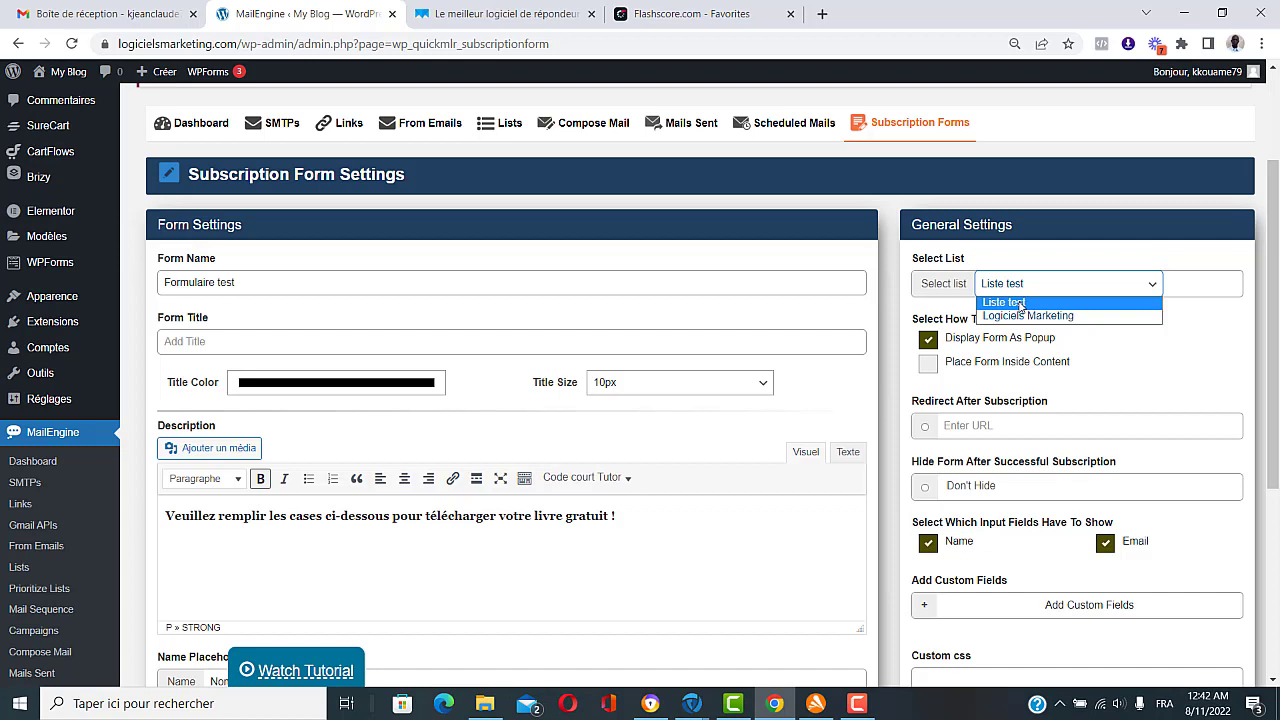
left_click(1020, 304)
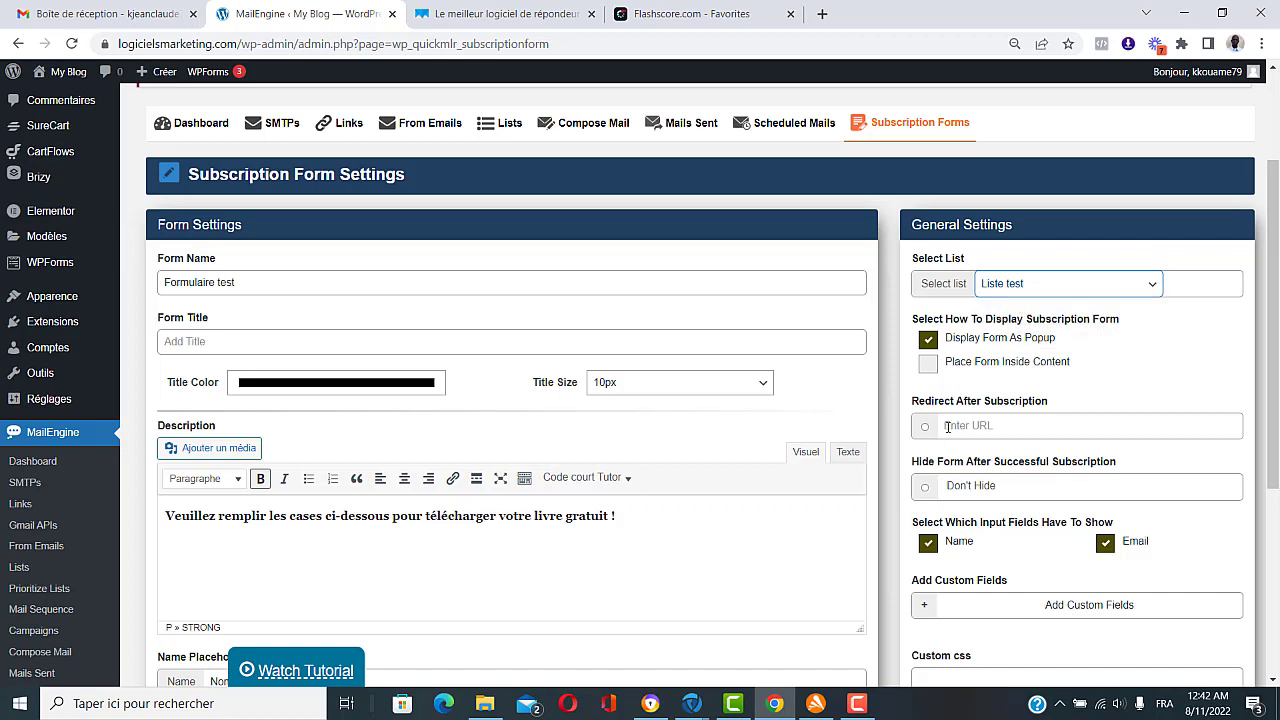
left_click(938, 370)
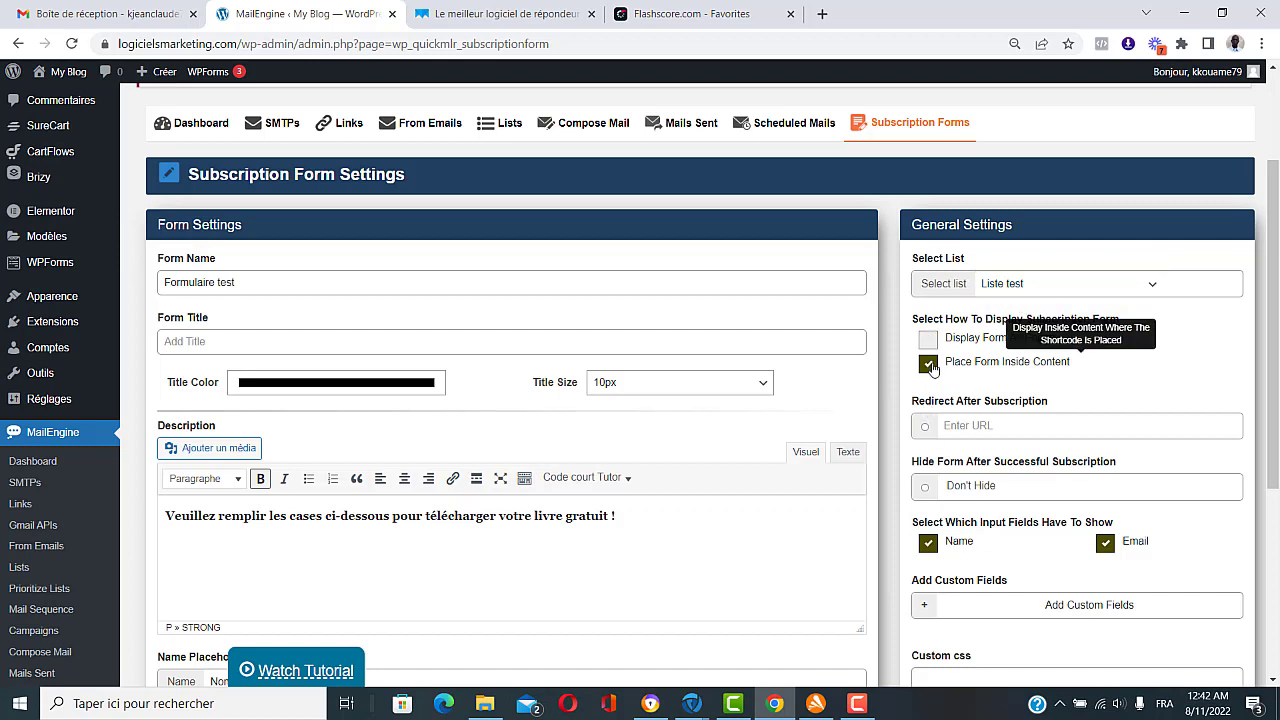
left_click(956, 425)
key("Down")
key("Return")
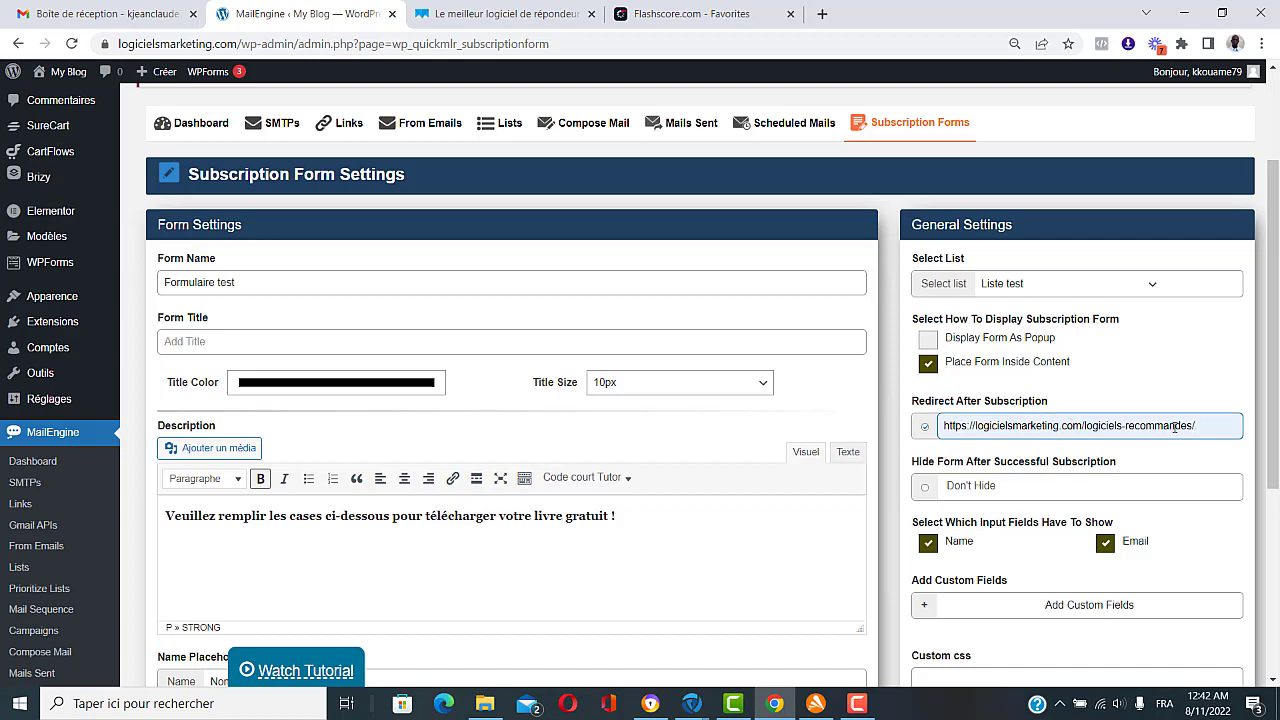
Step: Keep the Name input field shown and save the subscription form settings
scroll(893, 479, "down", 2)
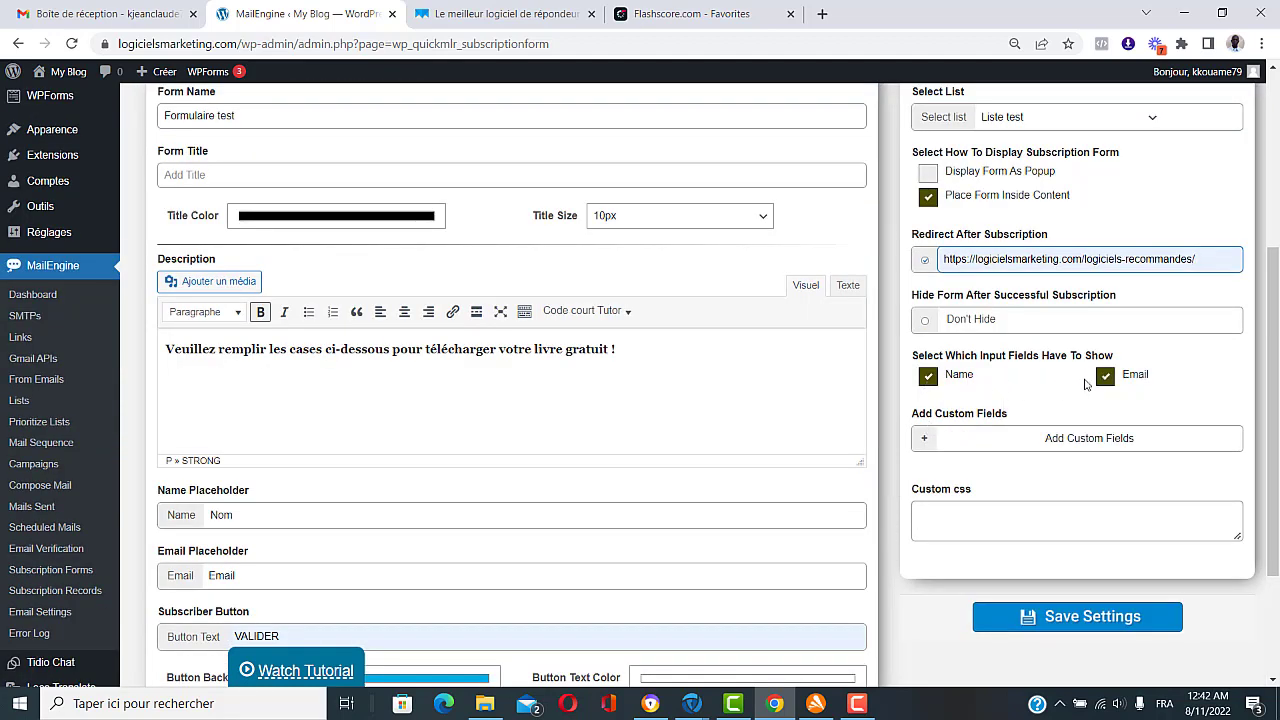
left_click(926, 378)
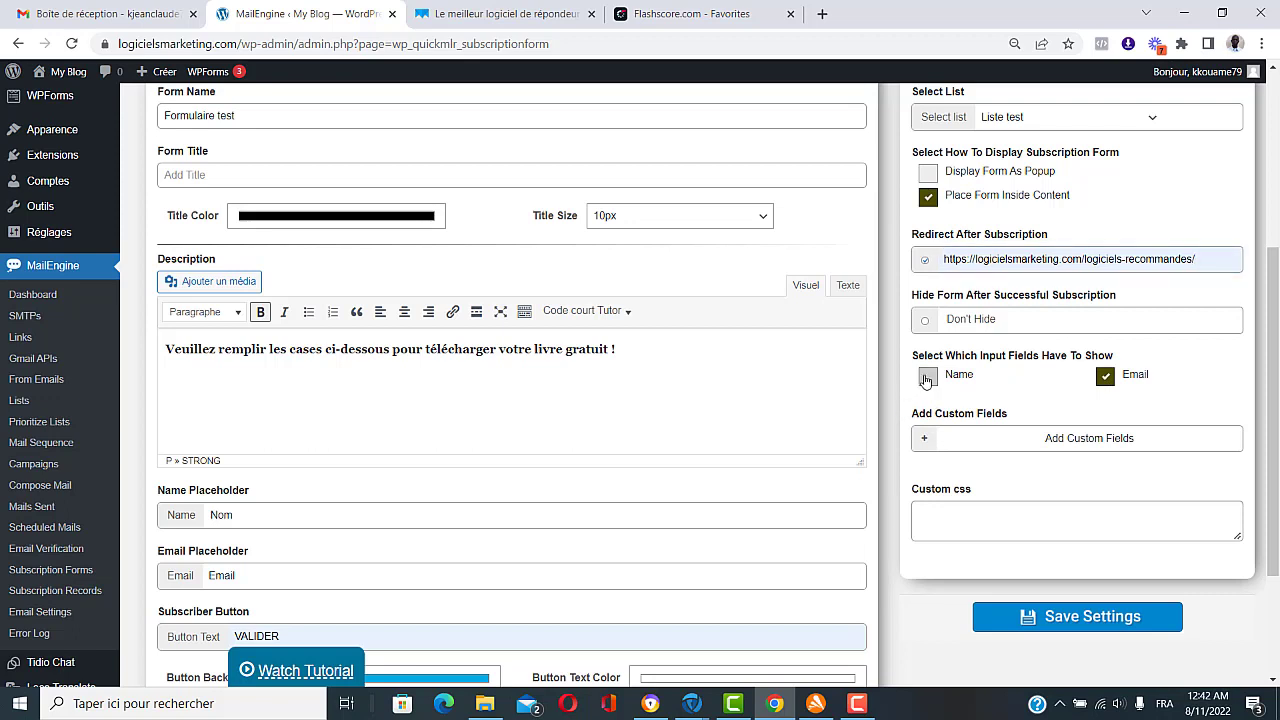
left_click(926, 378)
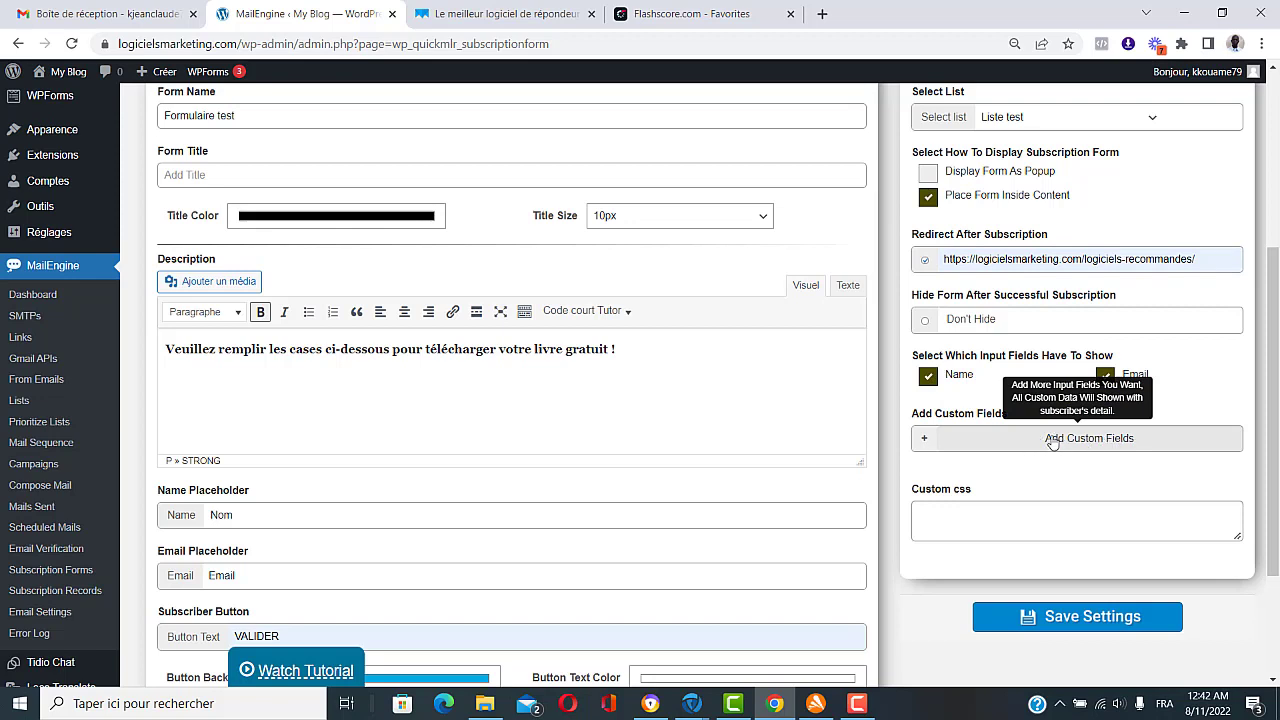
scroll(1055, 592, "down", 1)
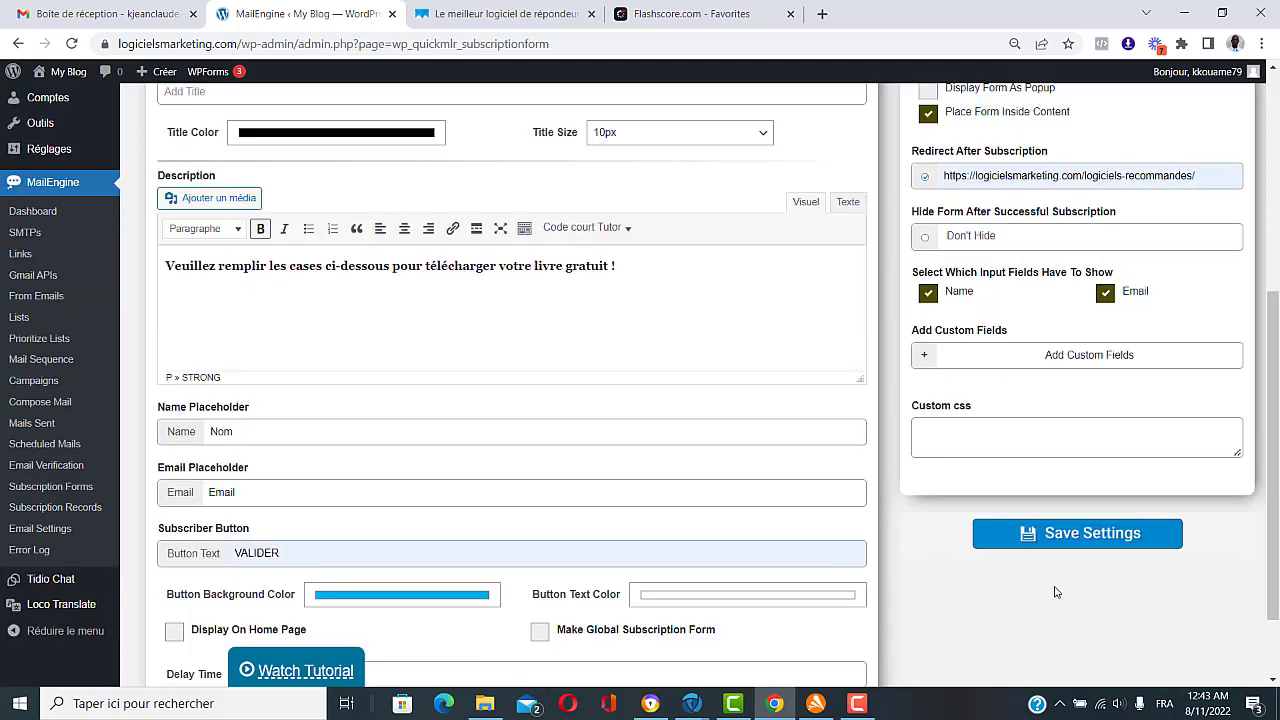
left_click(1097, 537)
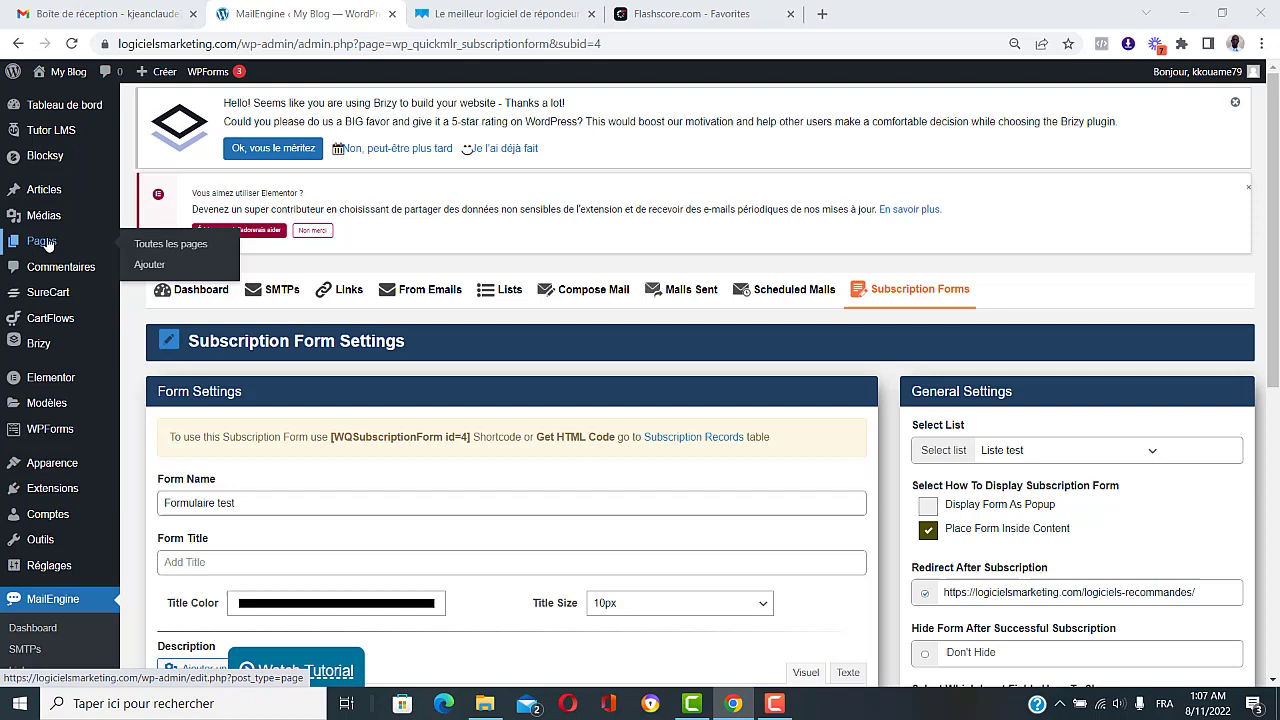
Step: Open Pages in a new tab and save a new draft page titled 'Capture test'
right_click(45, 241)
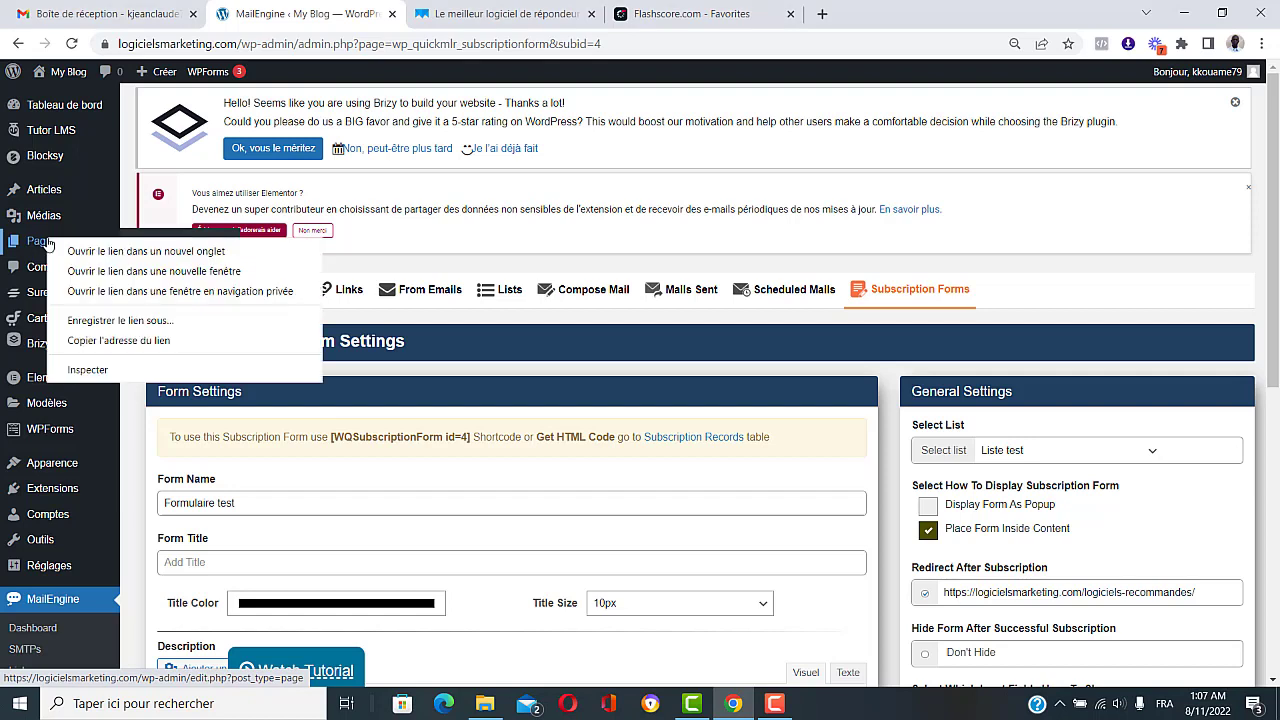
left_click(63, 250)
mouse_move(63, 253)
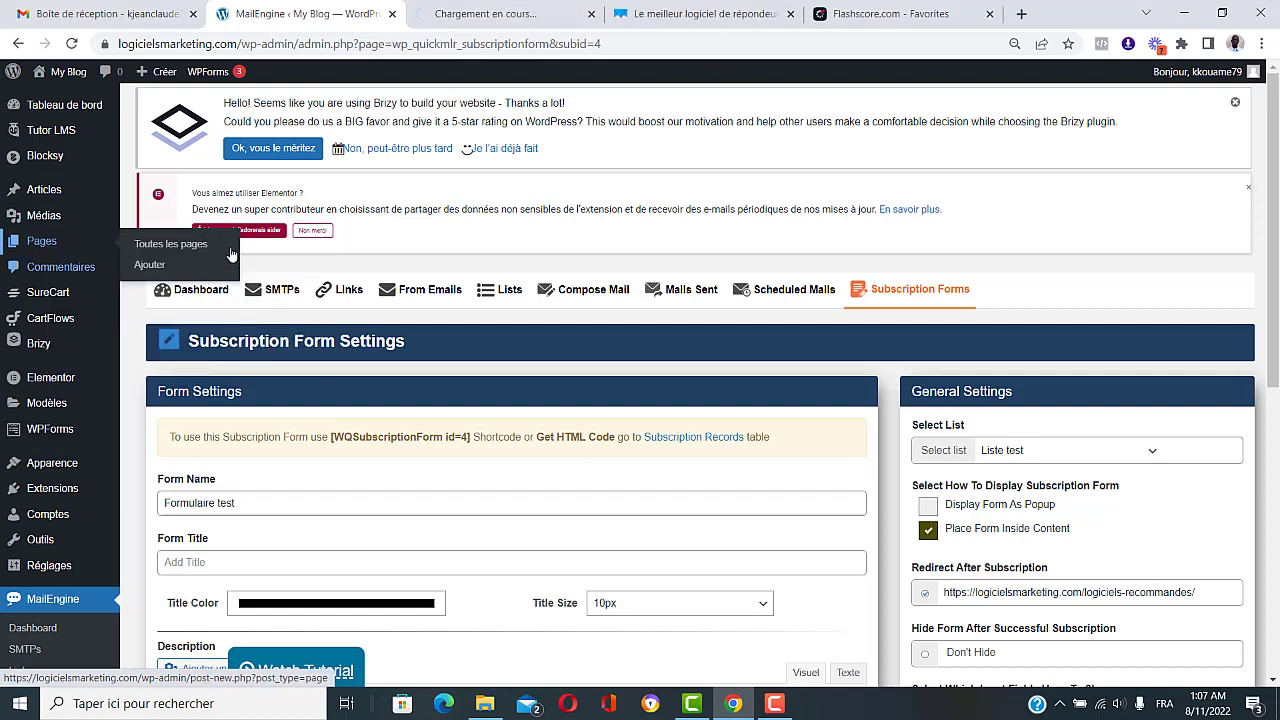
left_click(468, 14)
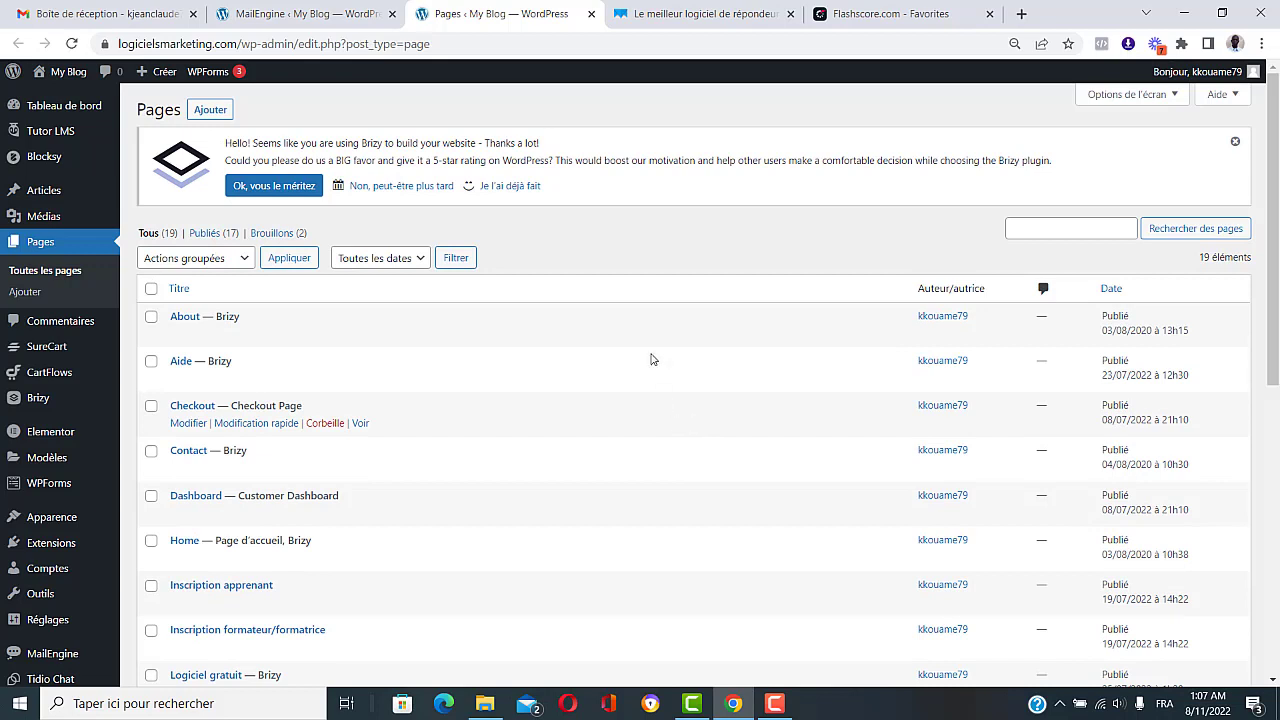
left_click(210, 109)
type("C")
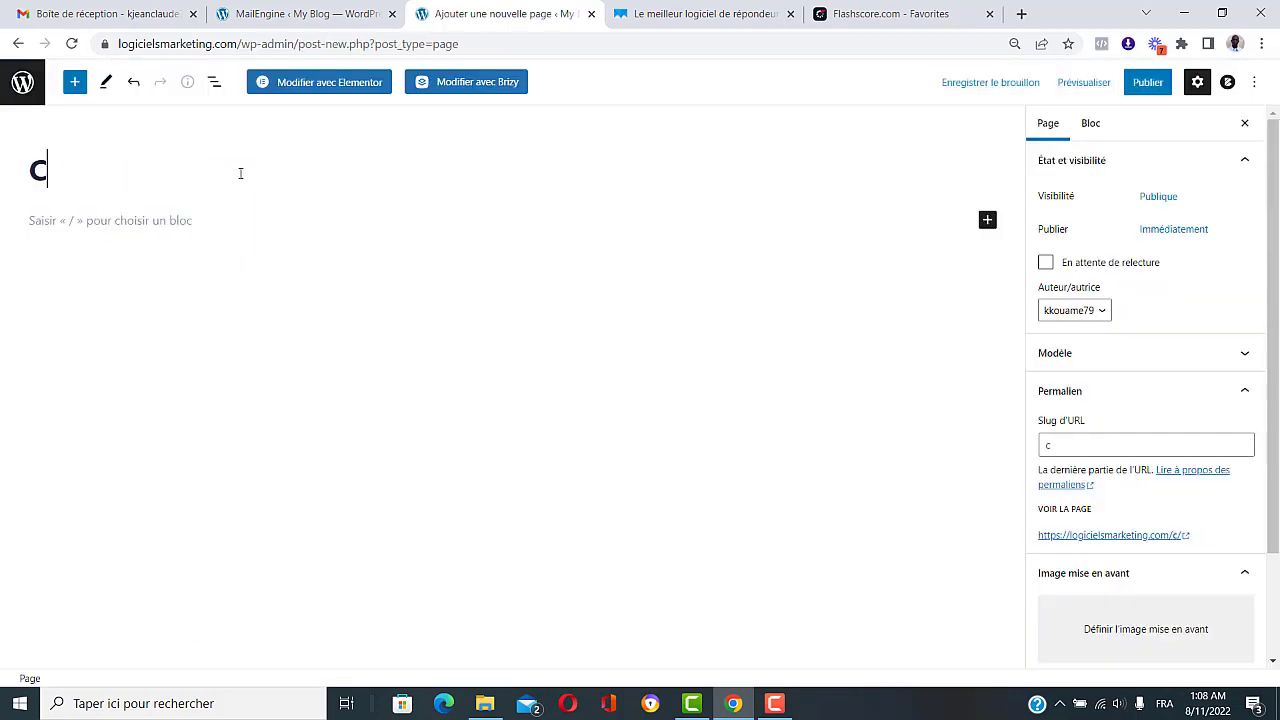
type("apt")
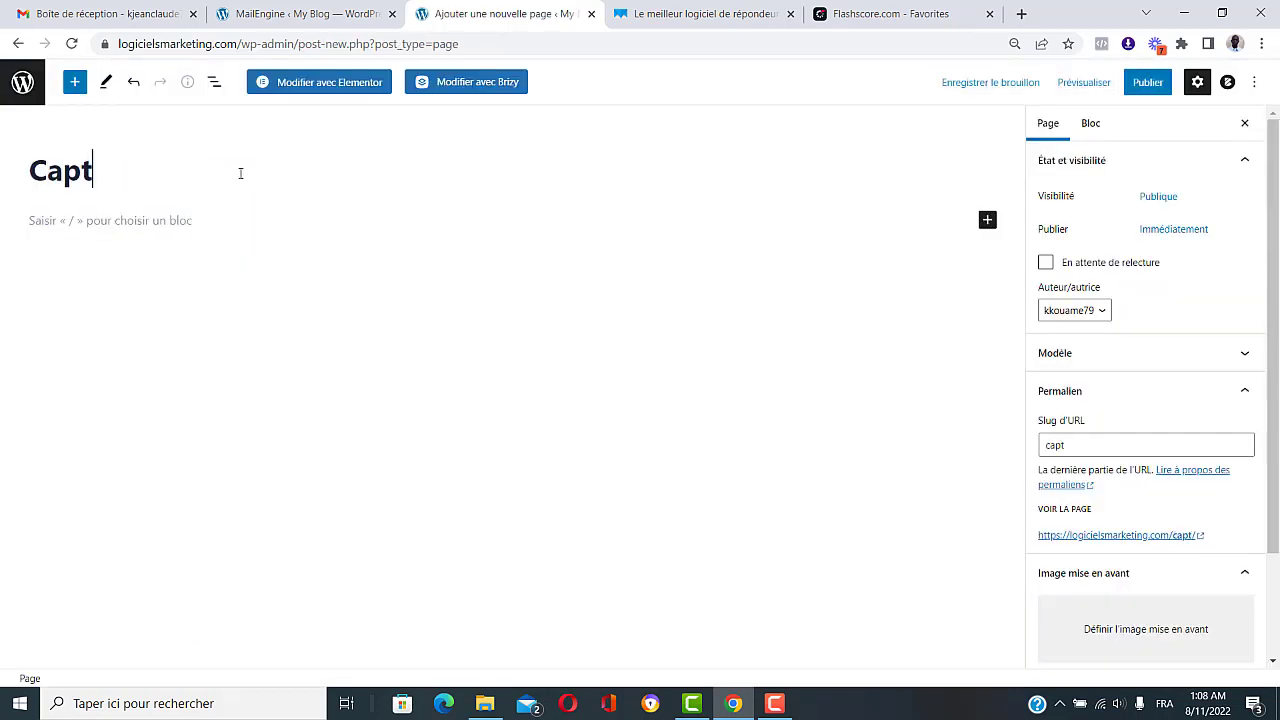
type("ure test")
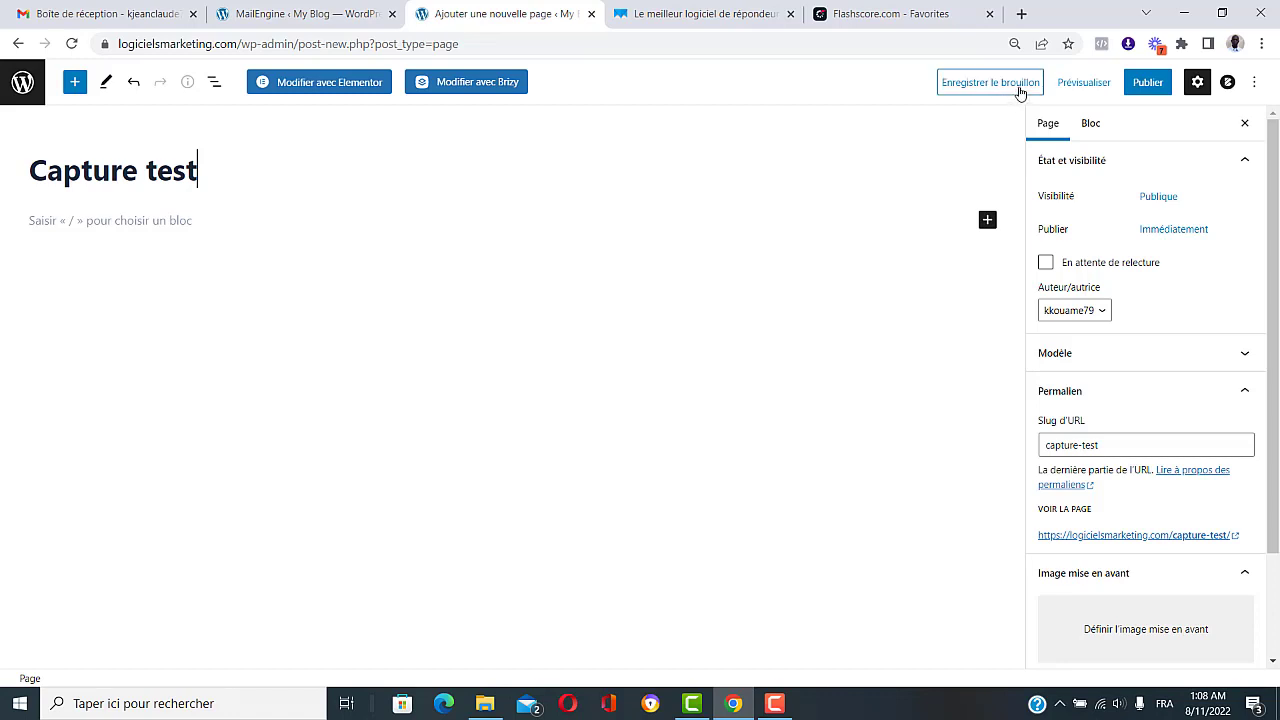
left_click(988, 88)
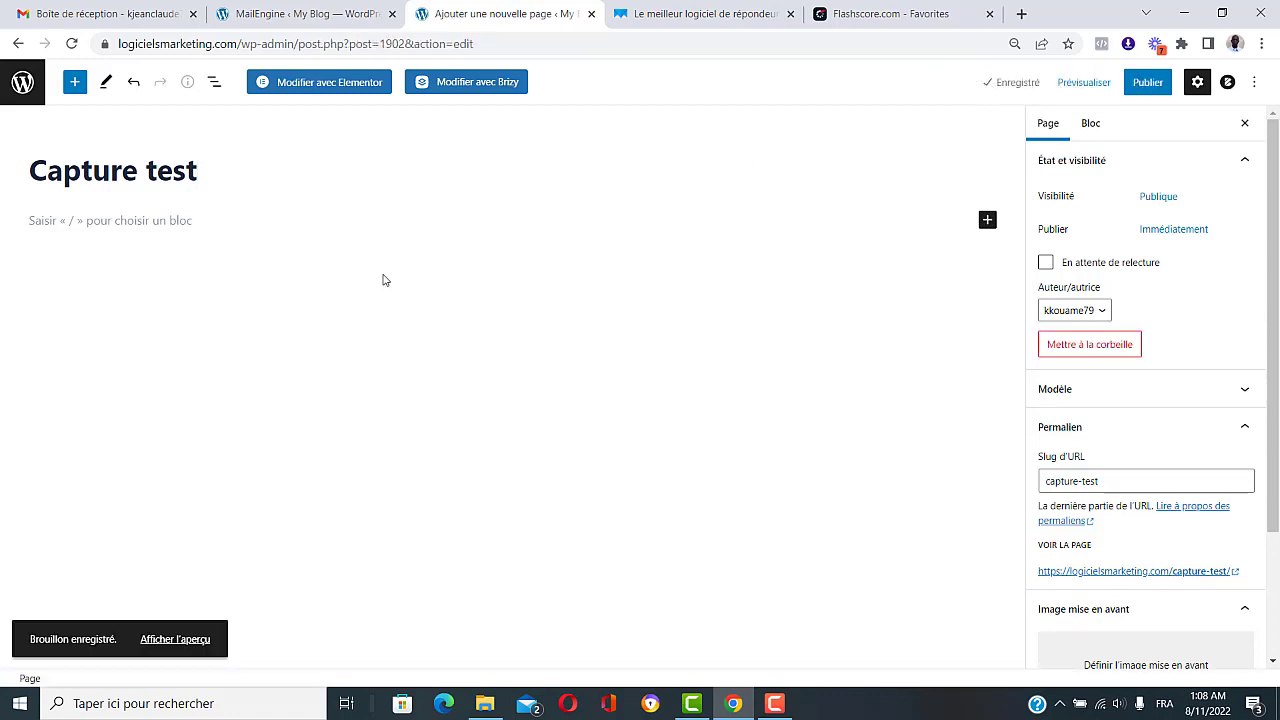
left_click(338, 85)
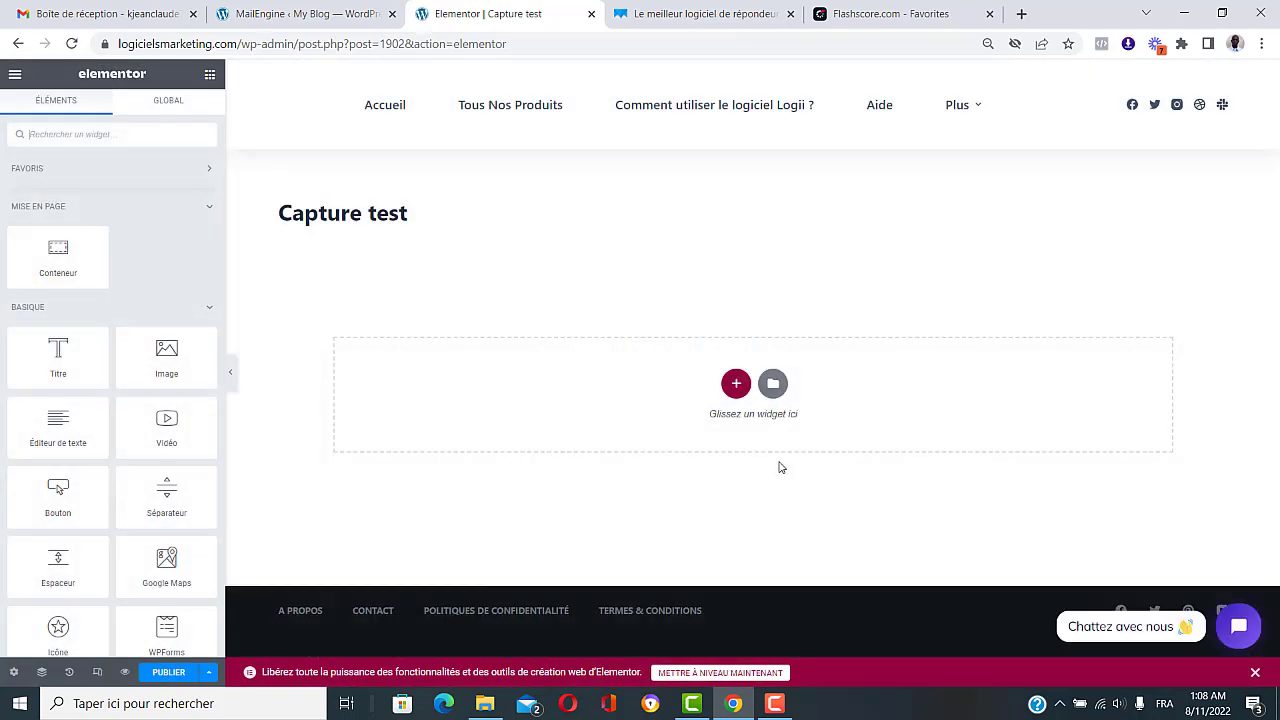
Step: Filter the block templates to Call To Action and preview 'Help You Design the Life You Want'
left_click(774, 386)
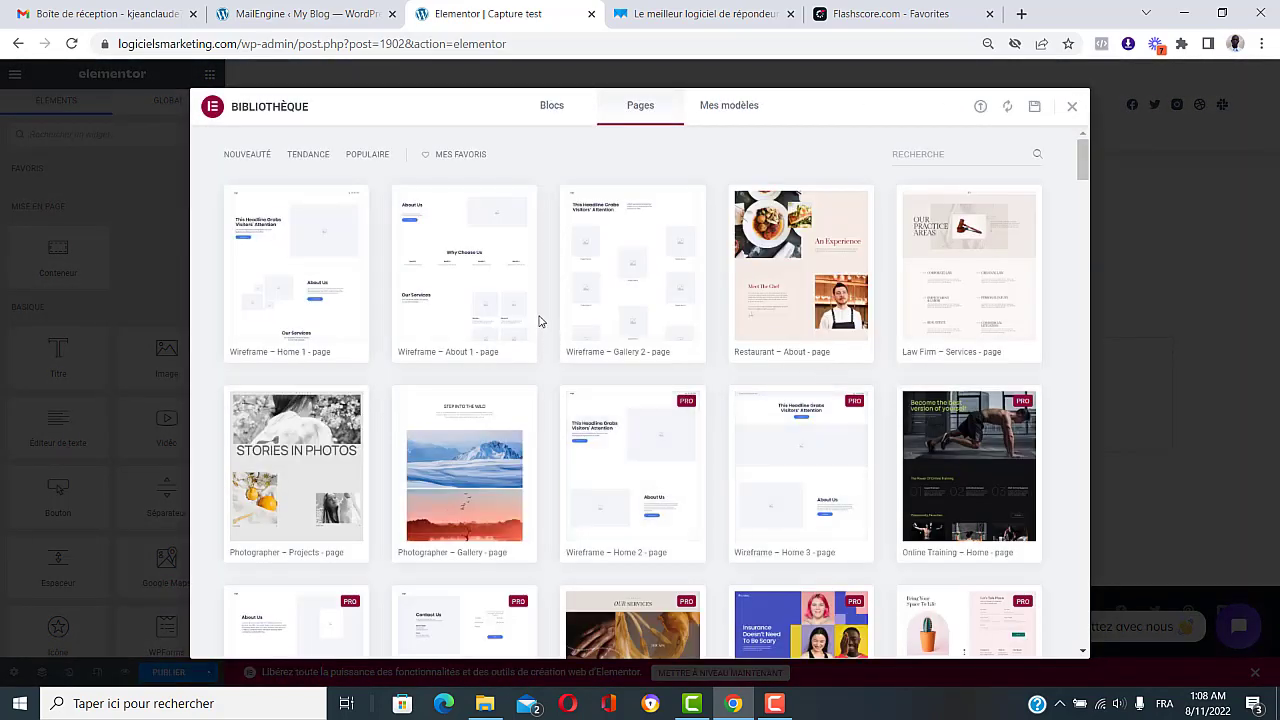
left_click(554, 112)
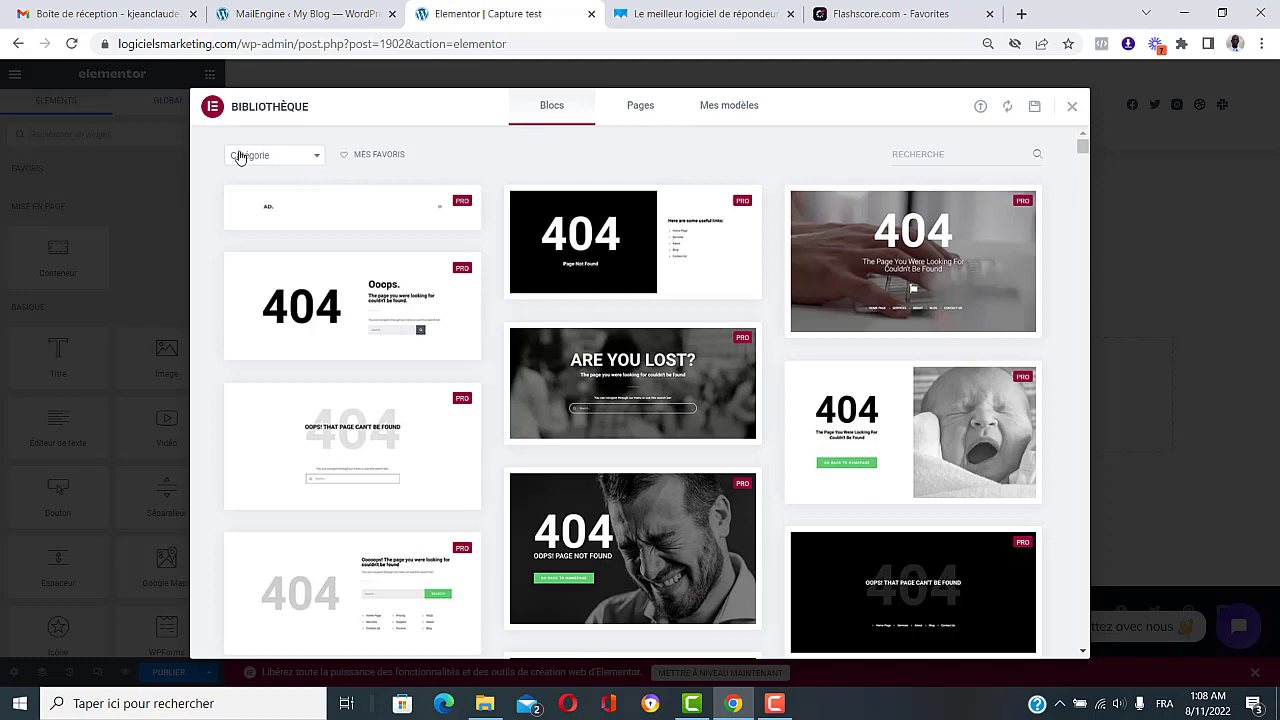
left_click(300, 158)
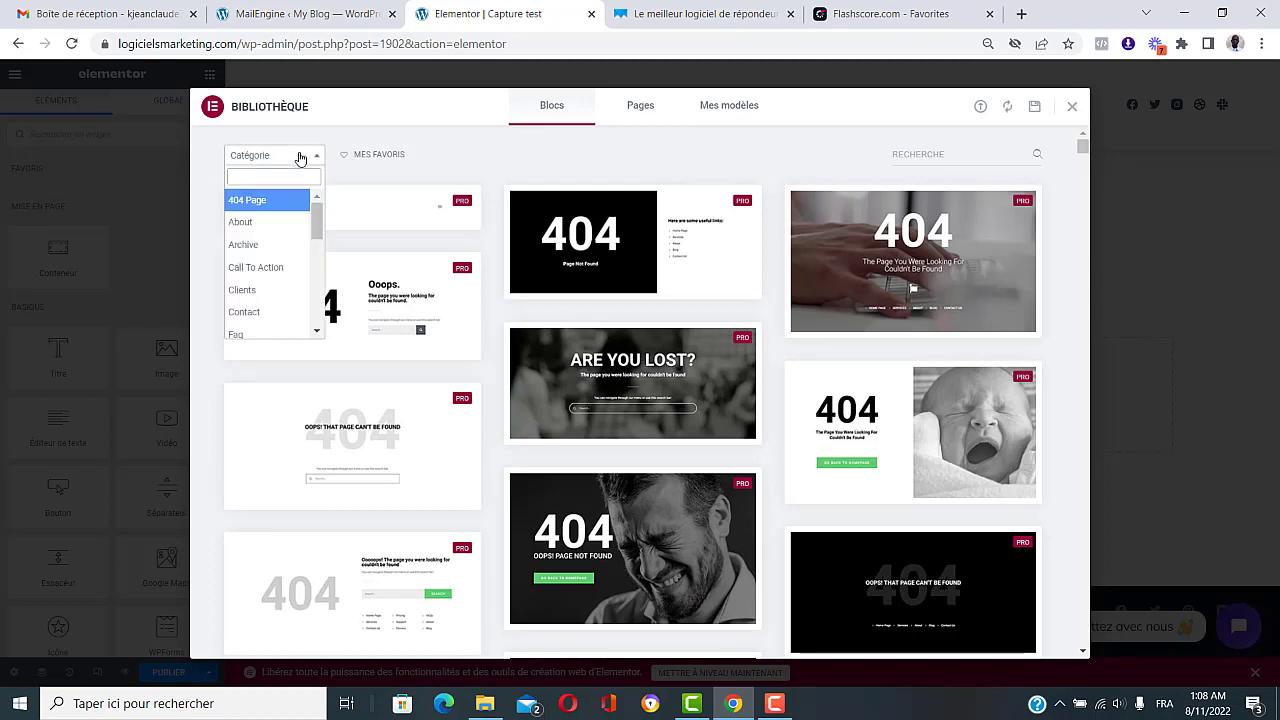
left_click(257, 272)
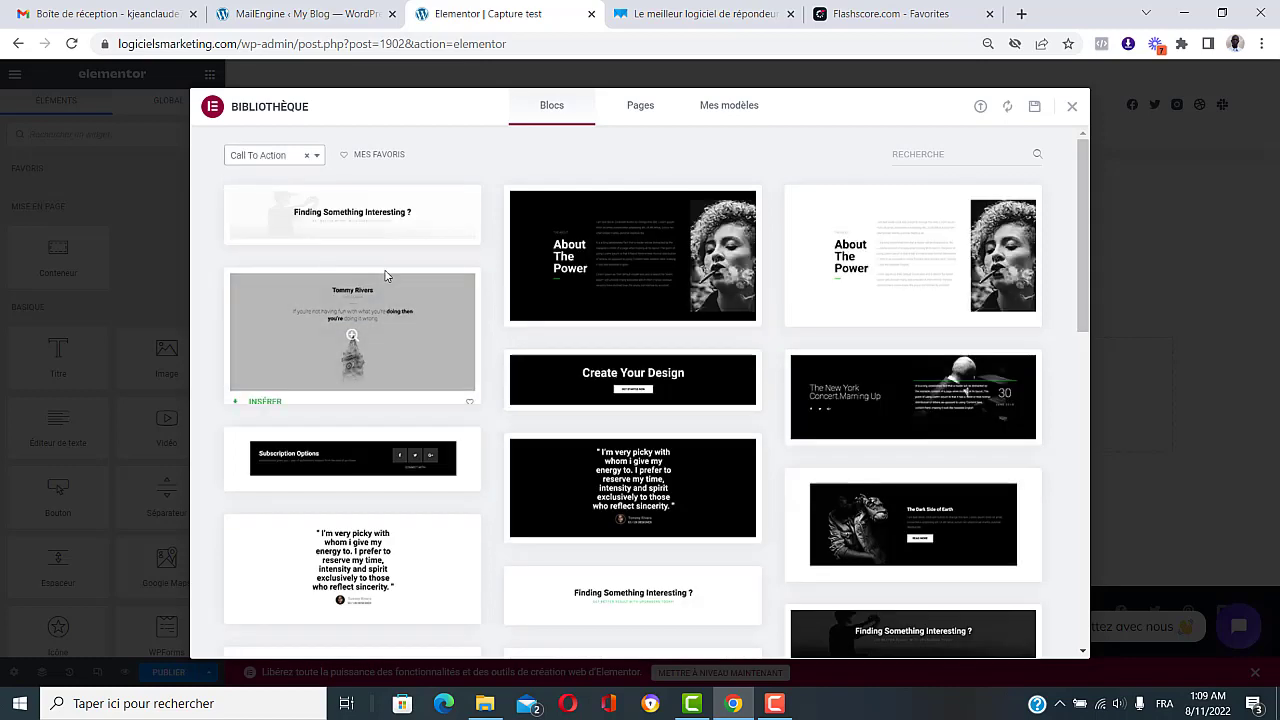
scroll(440, 373, "down", 3)
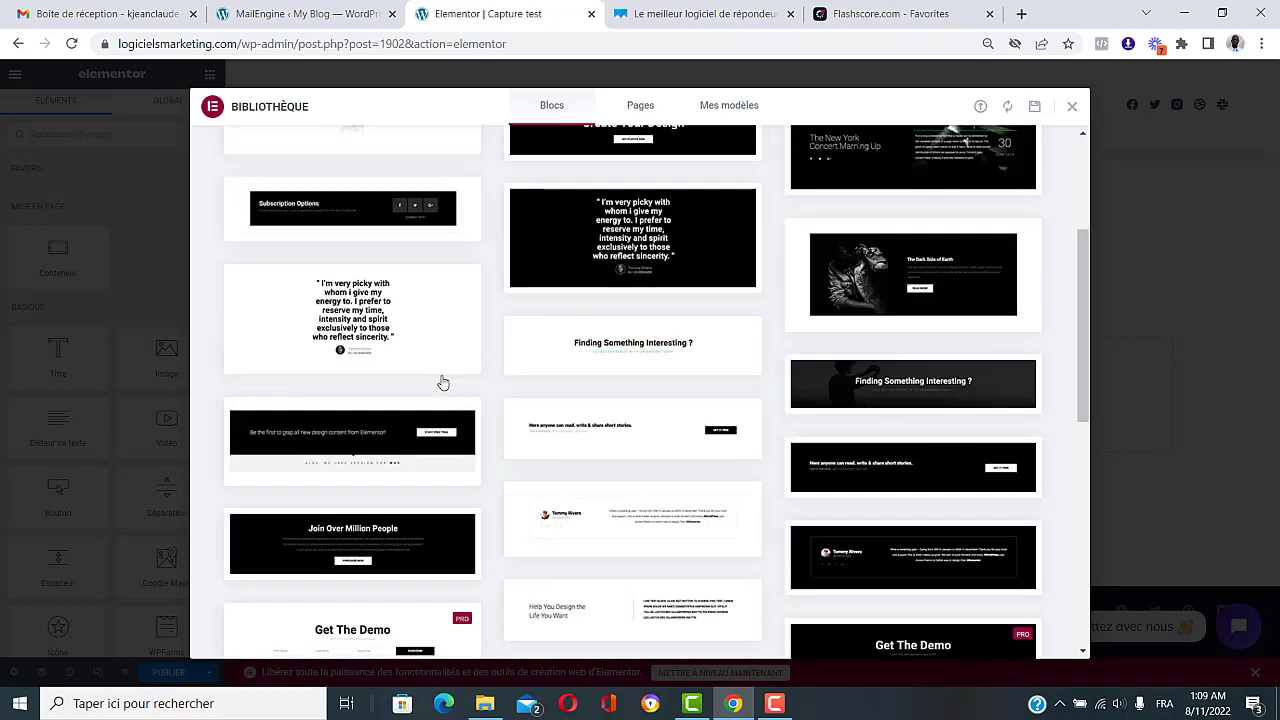
scroll(441, 381, "down", 6)
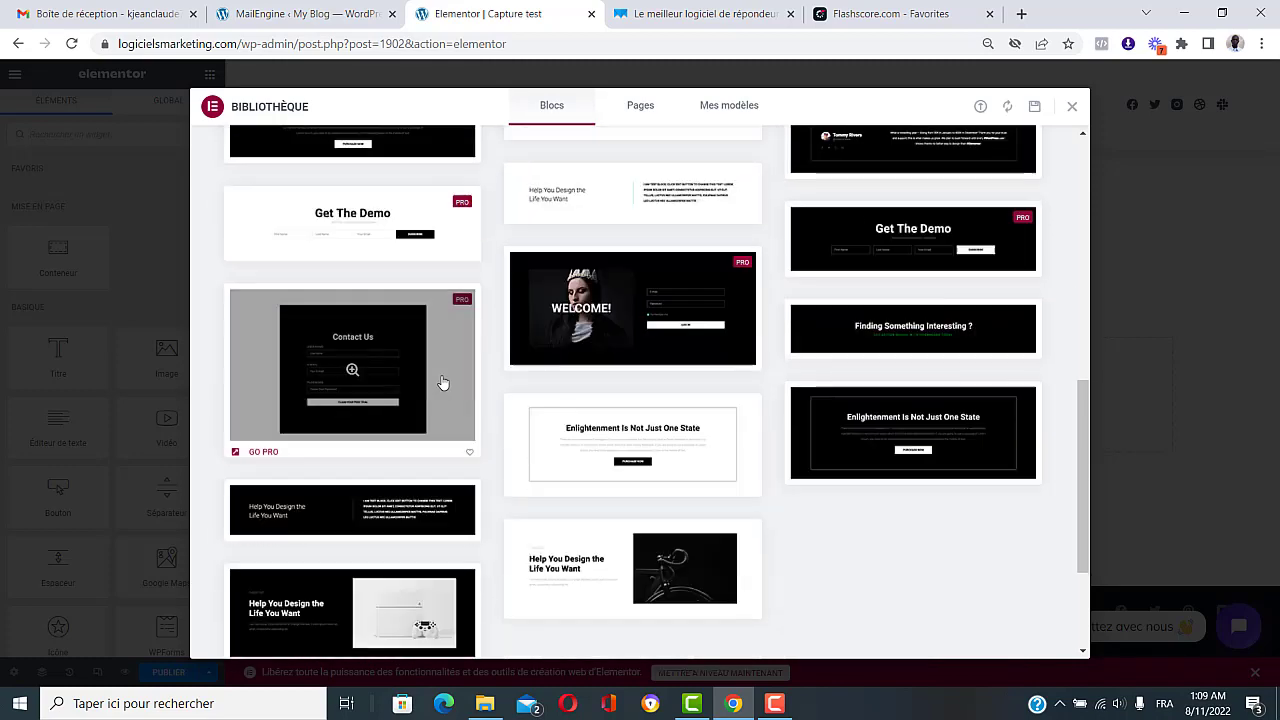
scroll(443, 383, "down", 1)
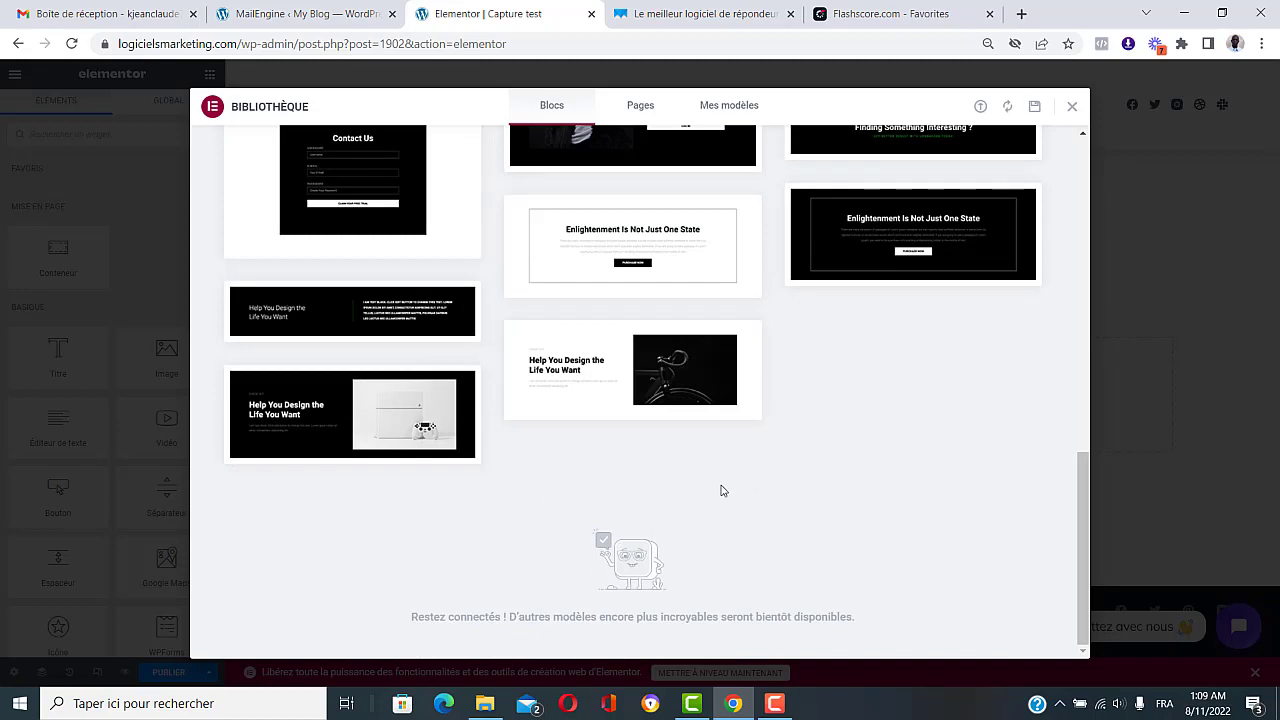
mouse_move(386, 437)
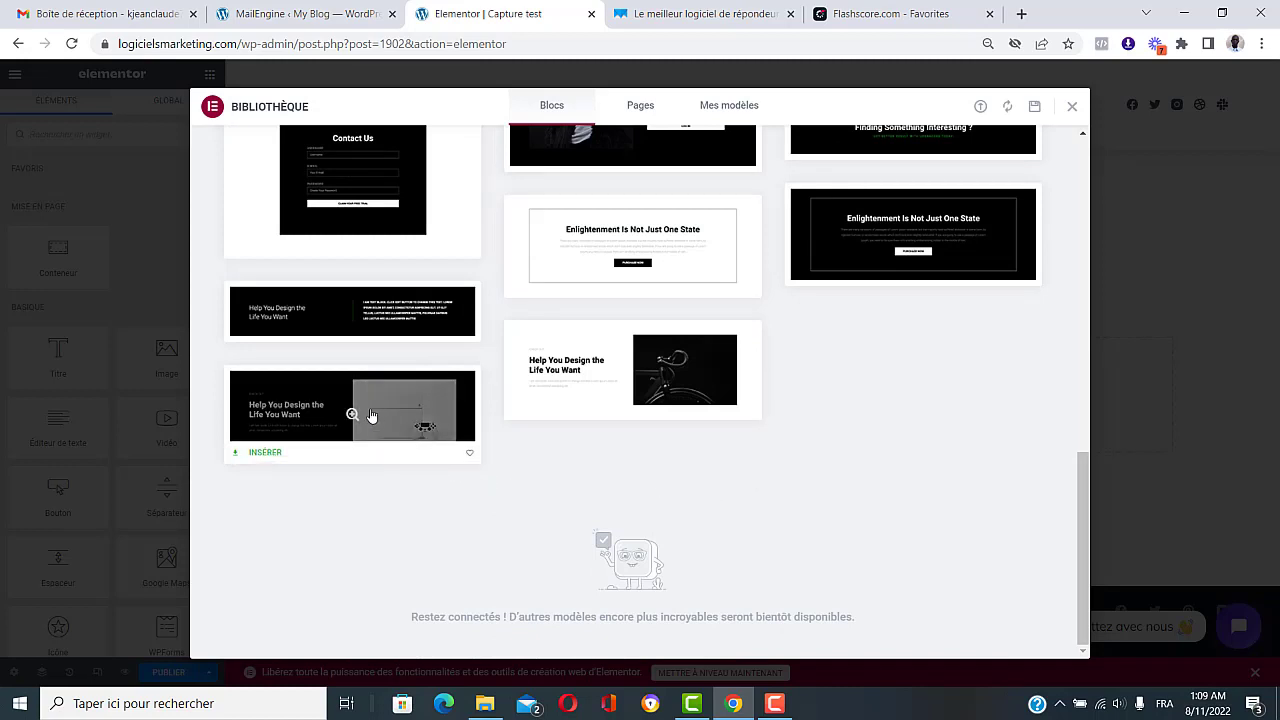
left_click(370, 413)
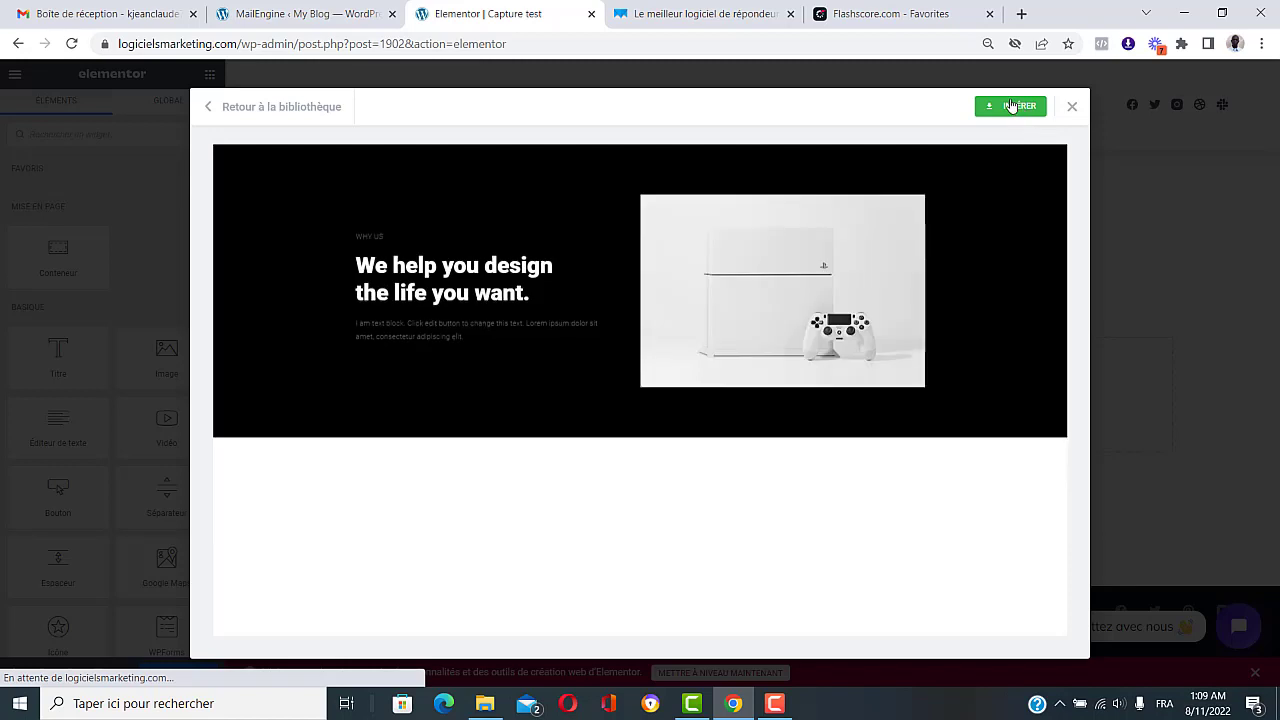
Step: Insert the 'We help you design the life you want' block and set the page template to Elementor canevas
left_click(1011, 106)
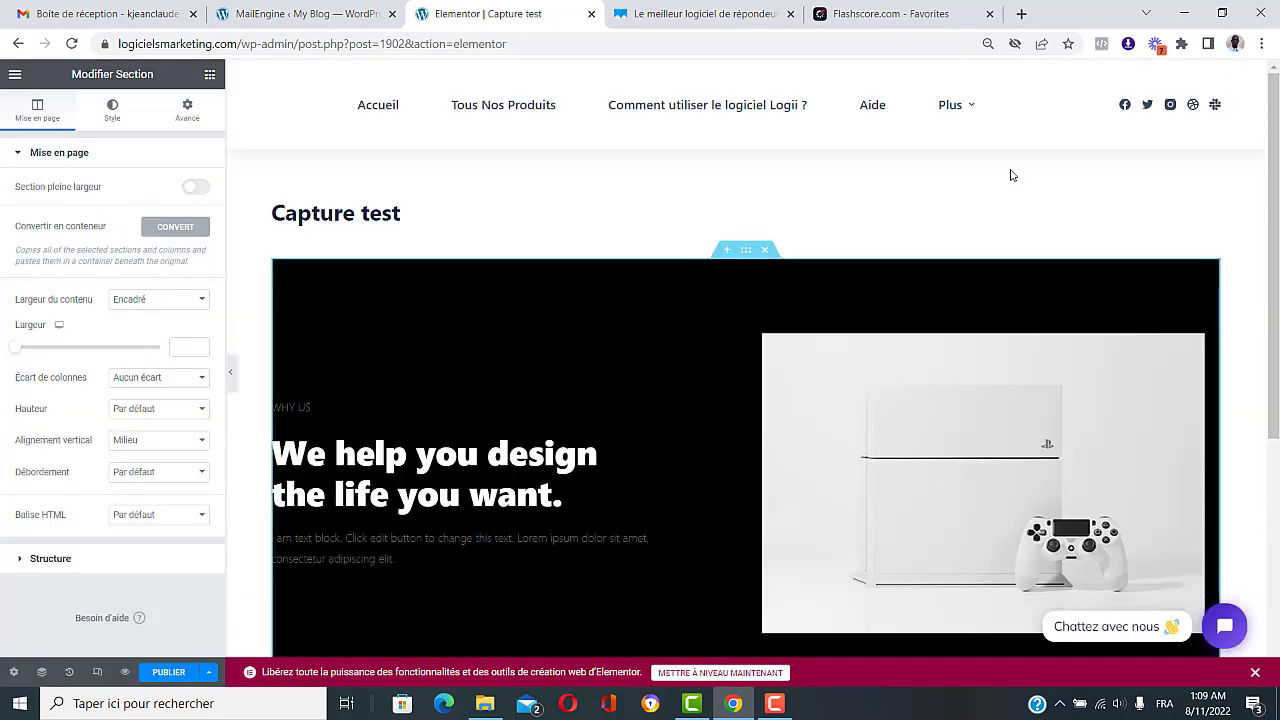
scroll(1010, 170, "down", 1)
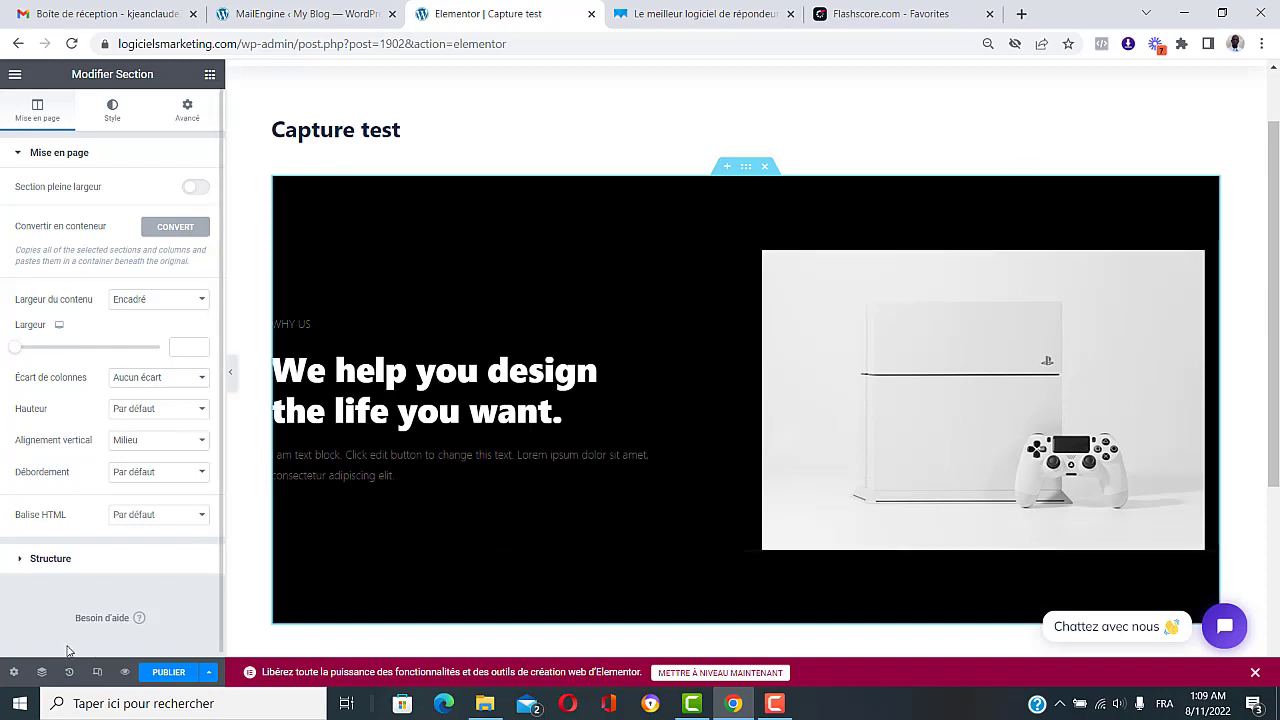
left_click(14, 672)
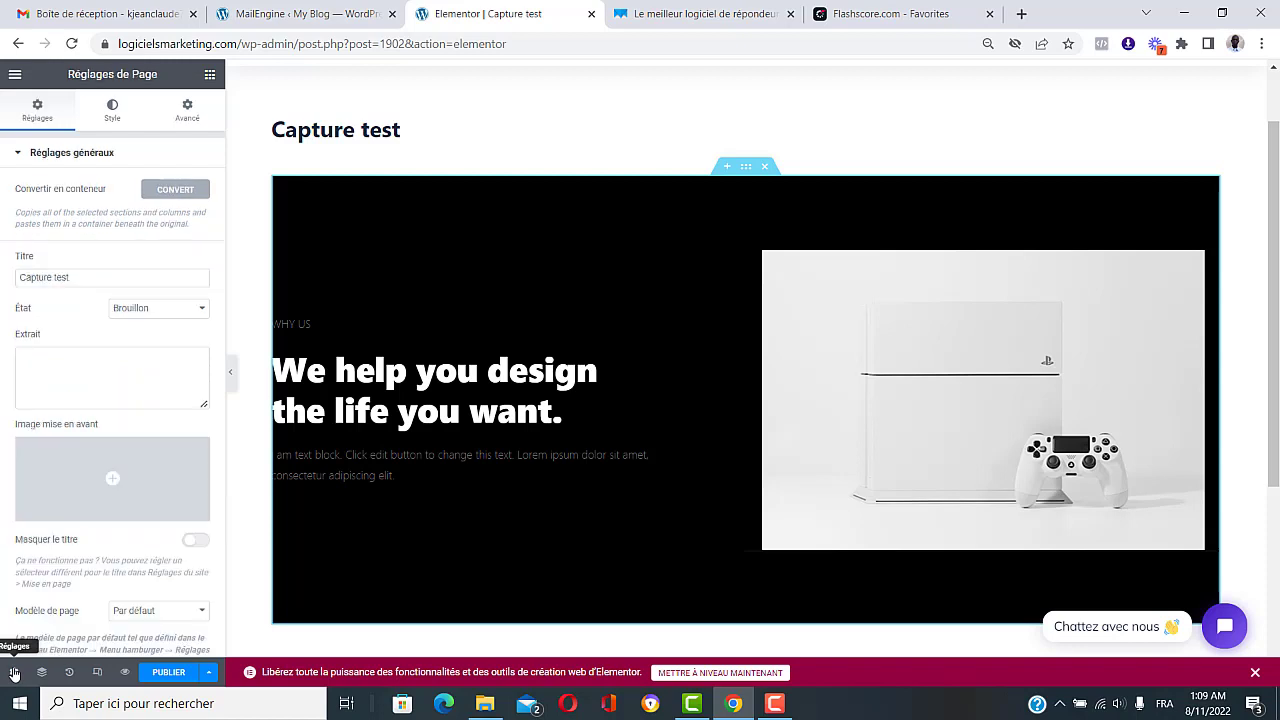
scroll(118, 508, "down", 1)
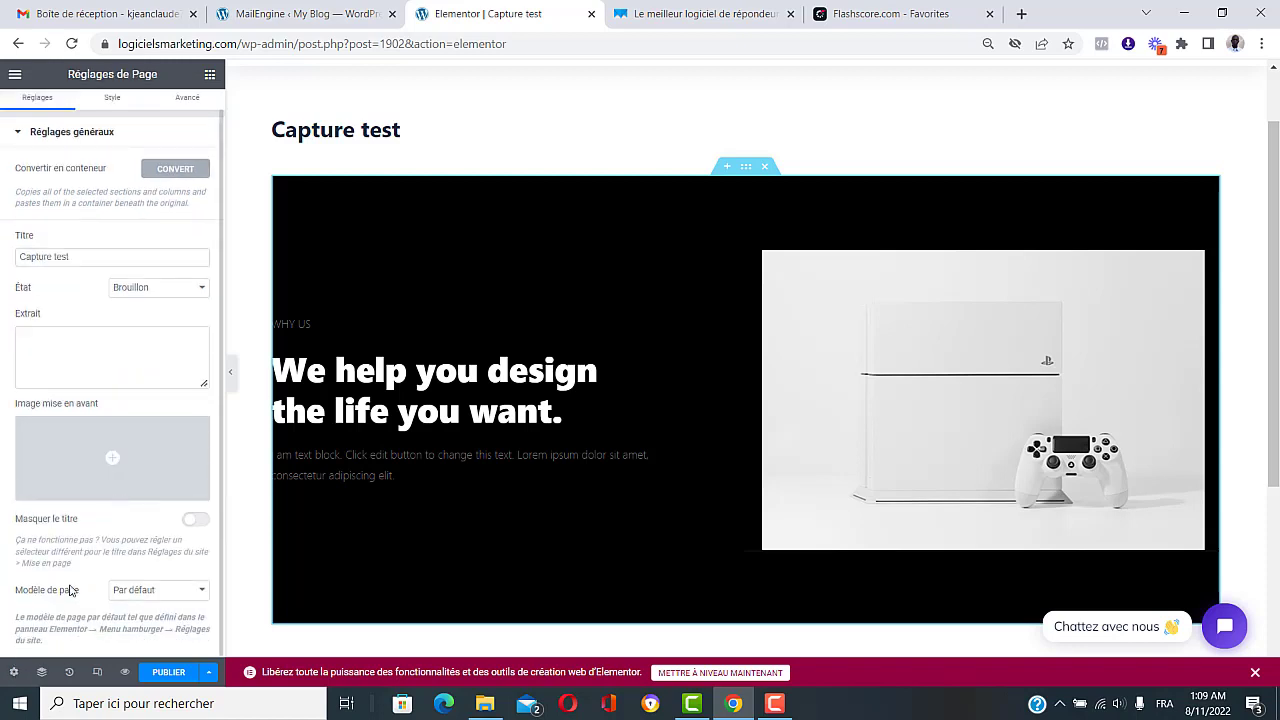
left_click(150, 590)
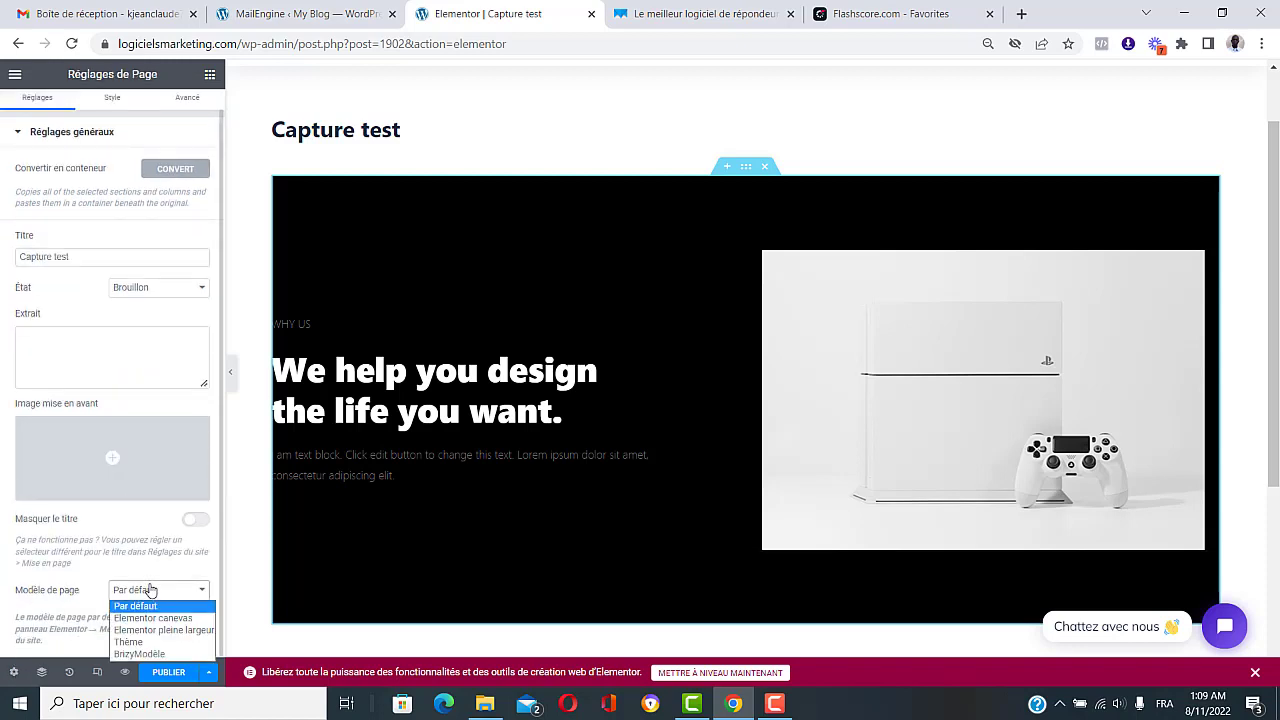
left_click(152, 618)
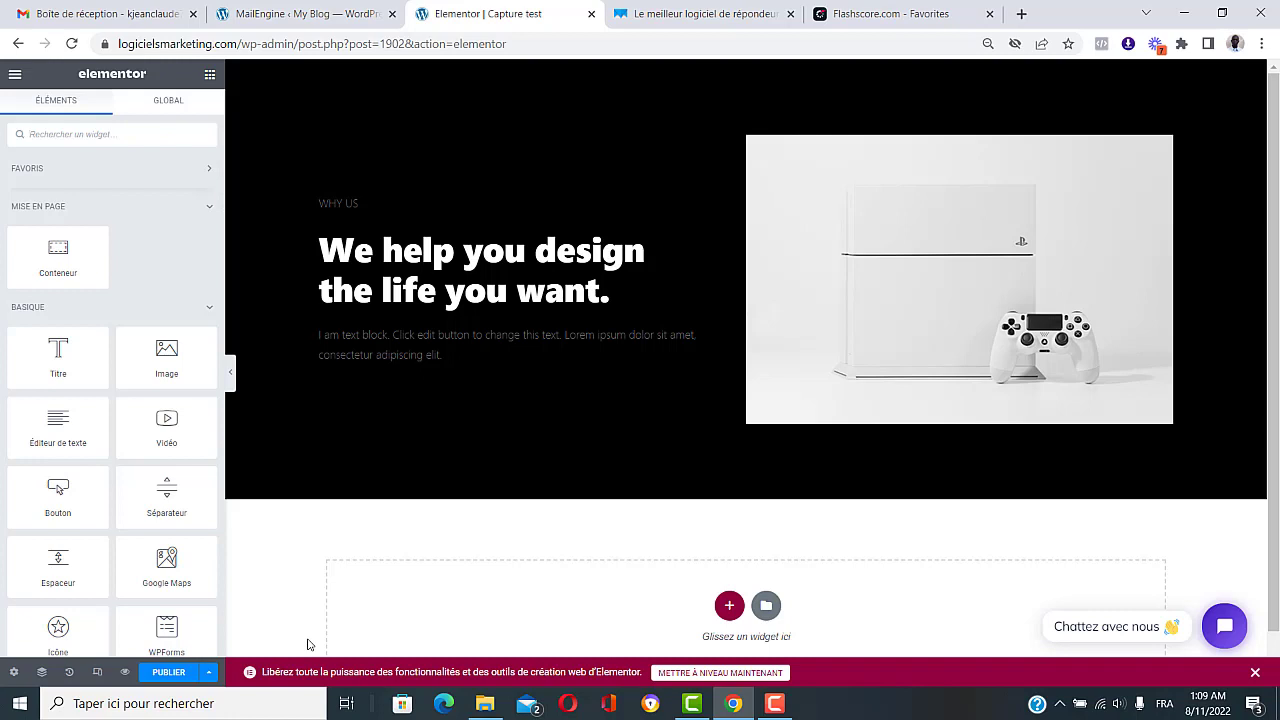
mouse_move(776, 704)
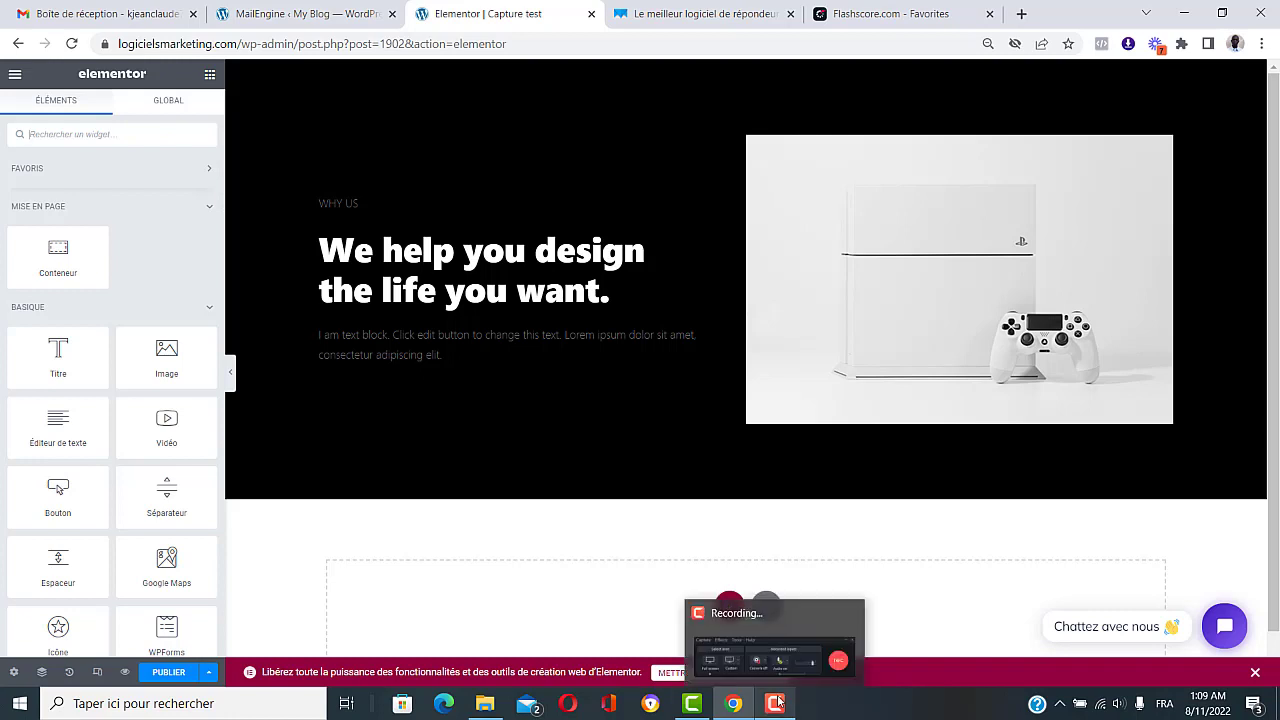
Step: Swap the block's console photo for the MailEngine Agency box image from the media library
left_click(927, 220)
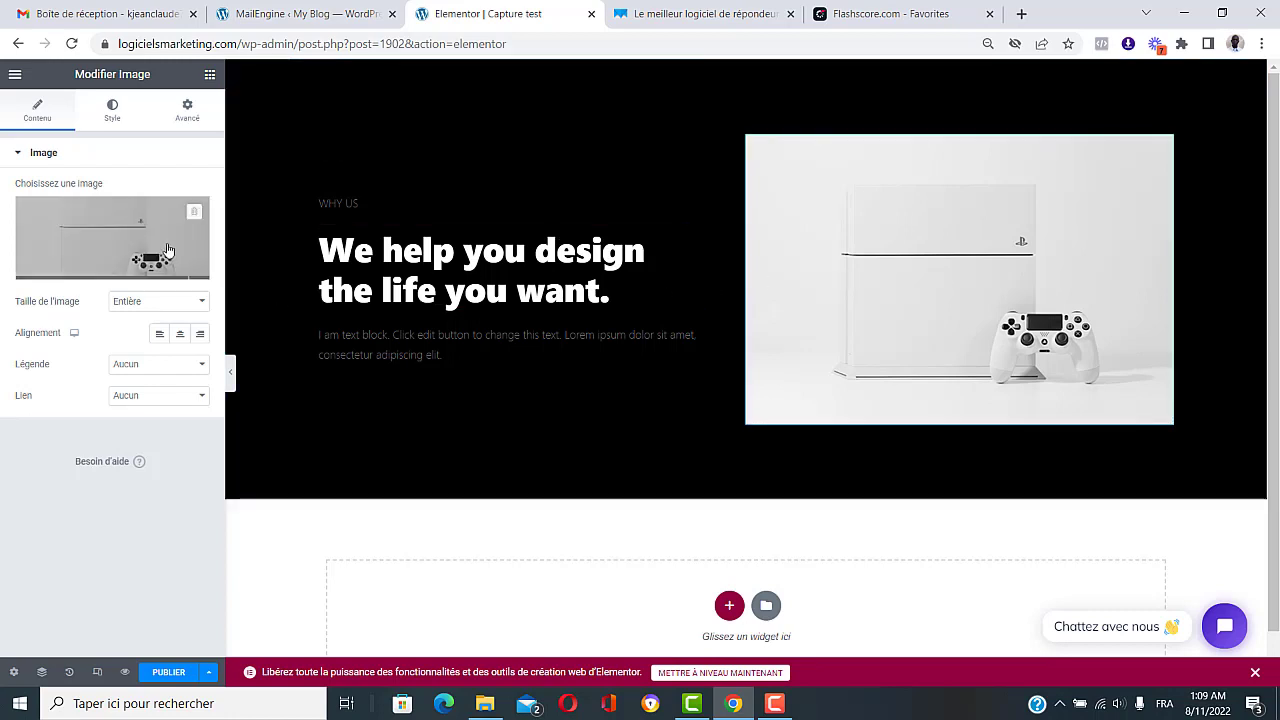
left_click(100, 230)
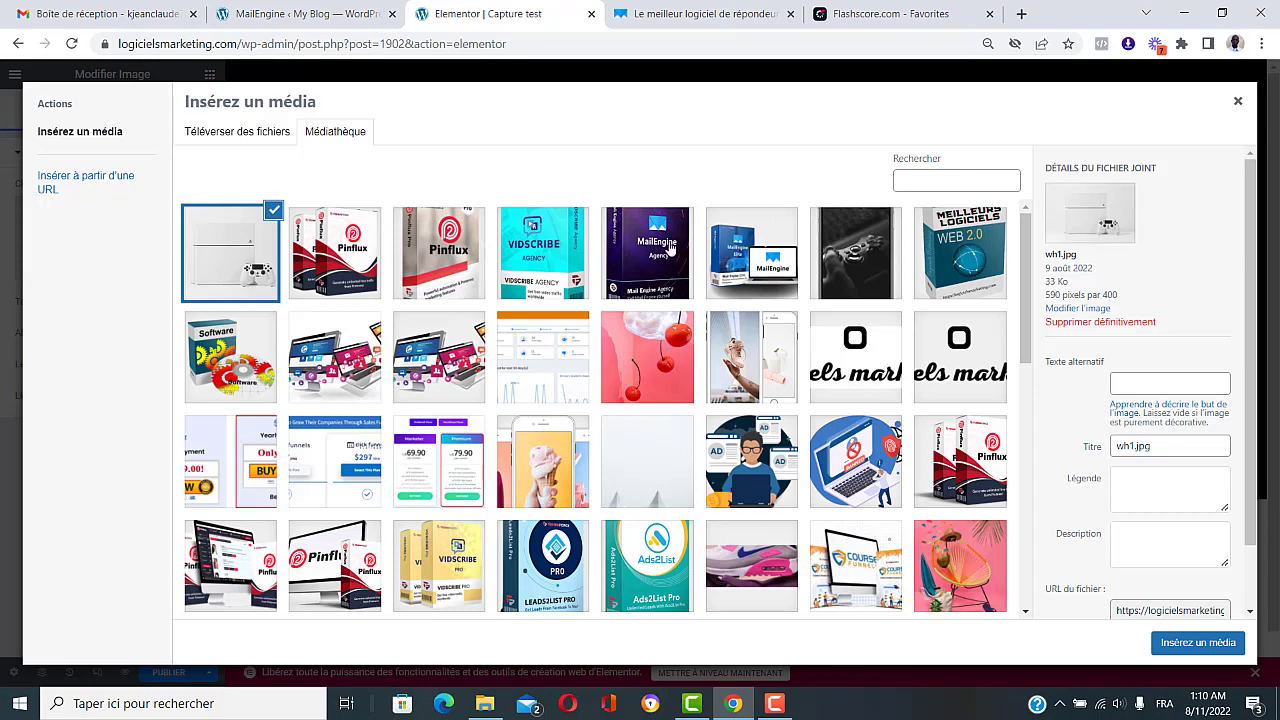
left_click(670, 248)
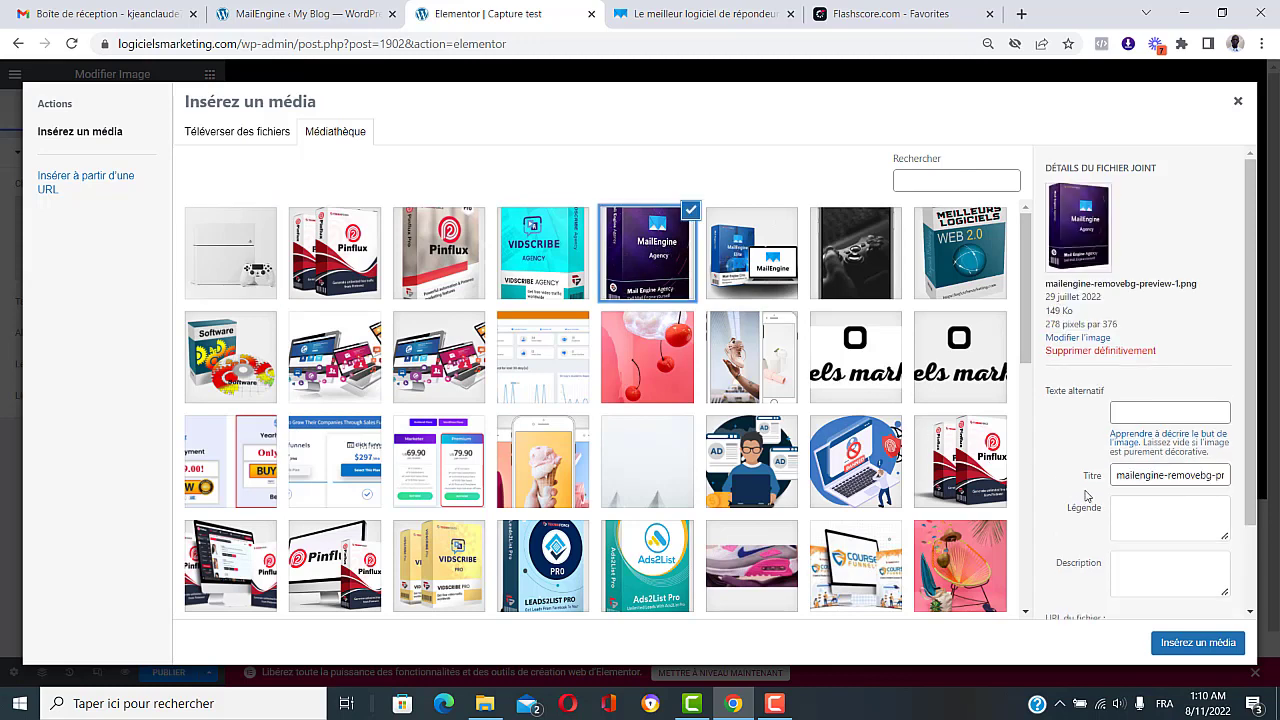
left_click(1200, 642)
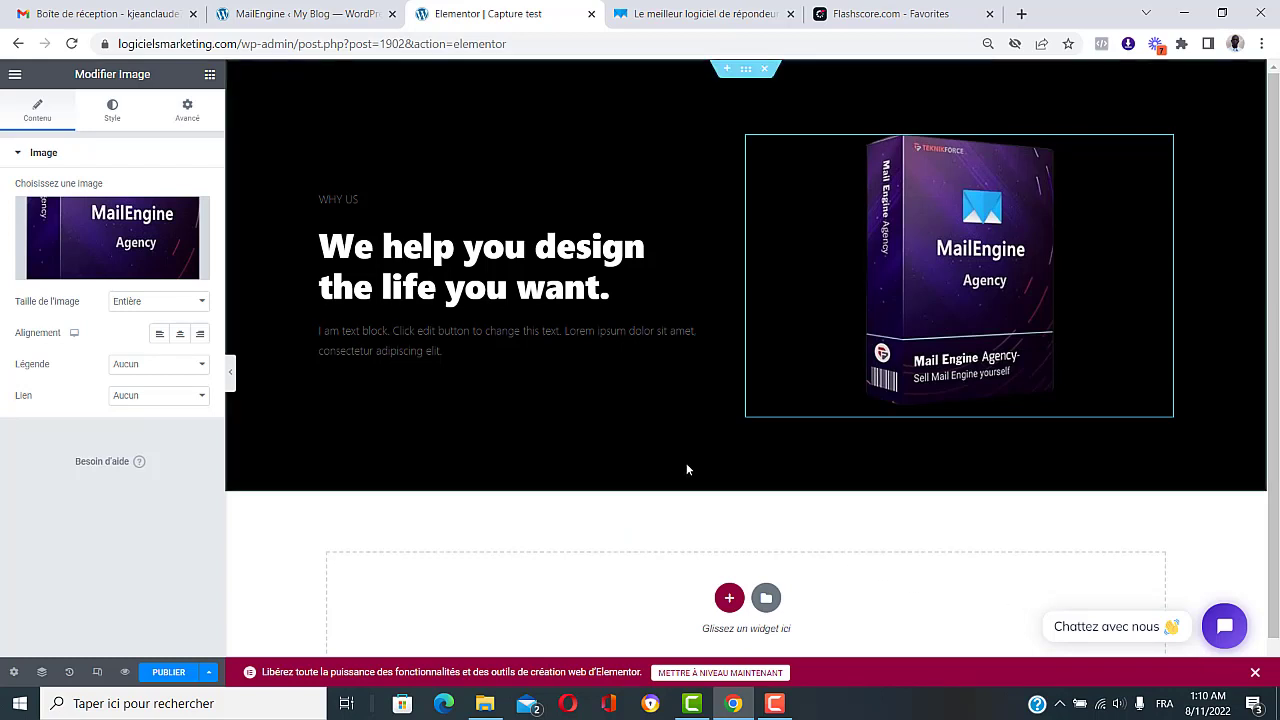
left_click(493, 253)
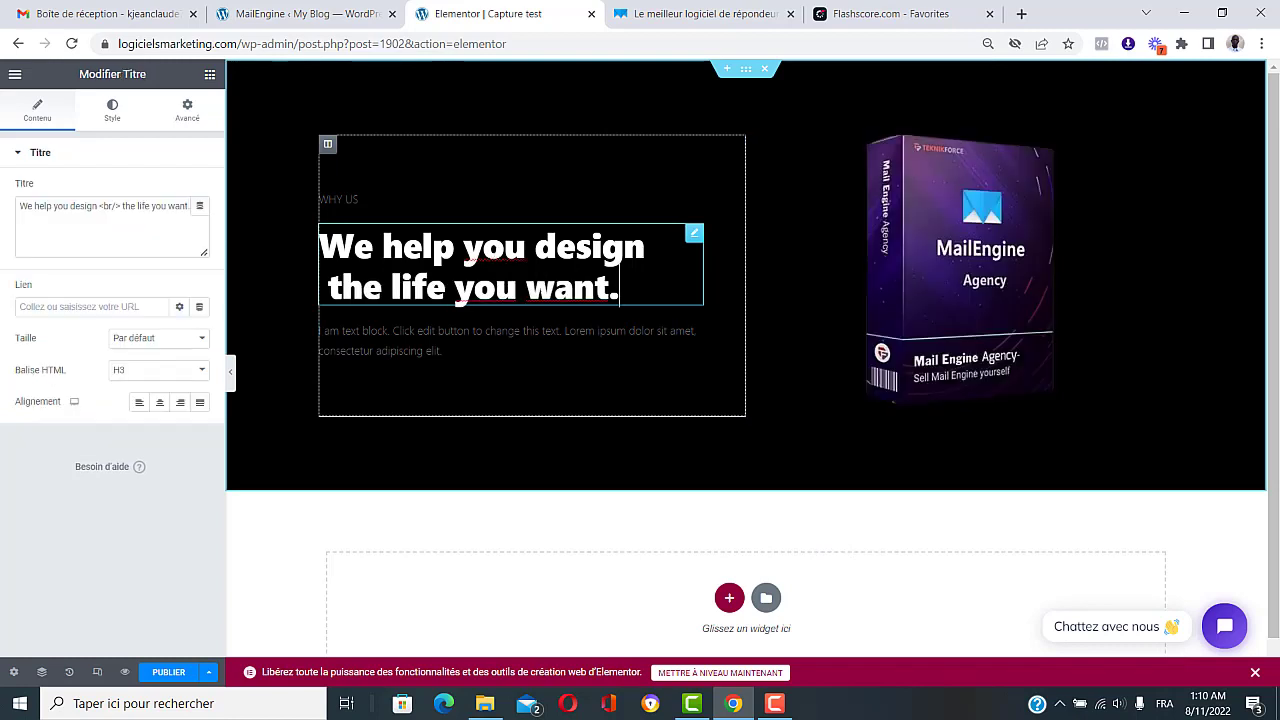
Step: Retitle the heading 'Télécharger votre livre gratuit !', delete the Why us and placeholder blocks, widen the column to ~59%
left_click_drag(620, 290, 334, 258)
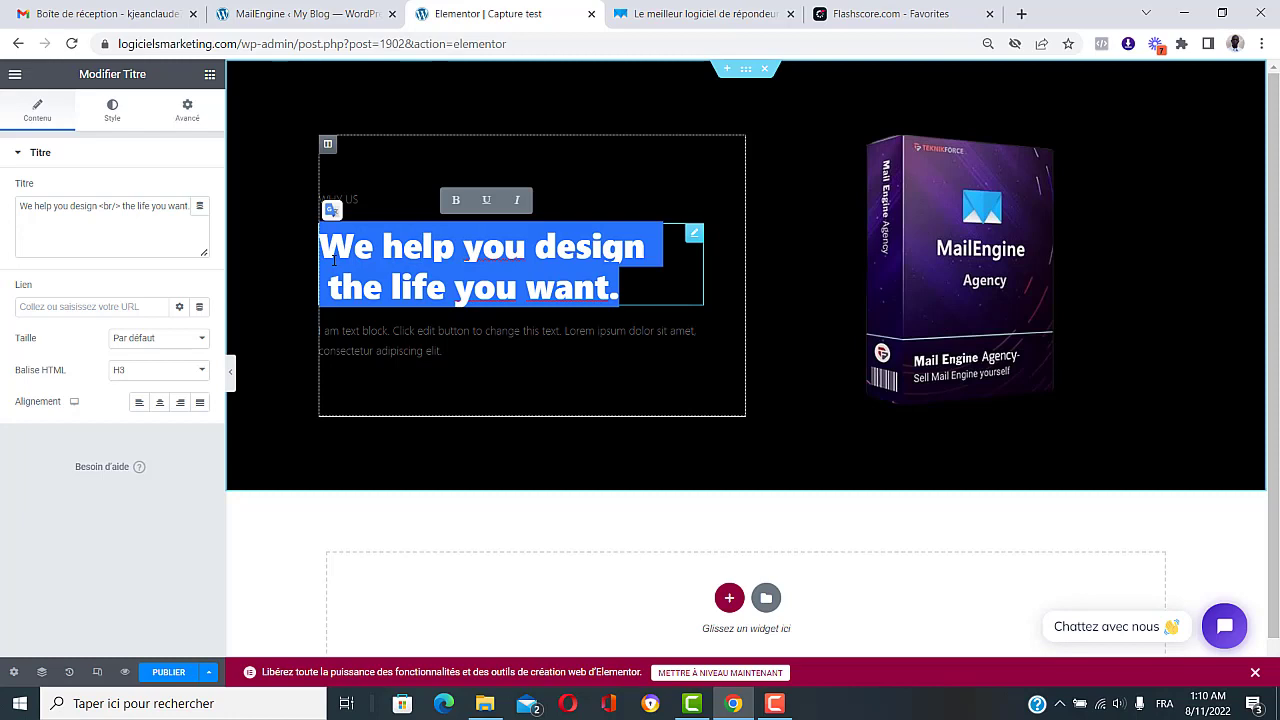
type("T")
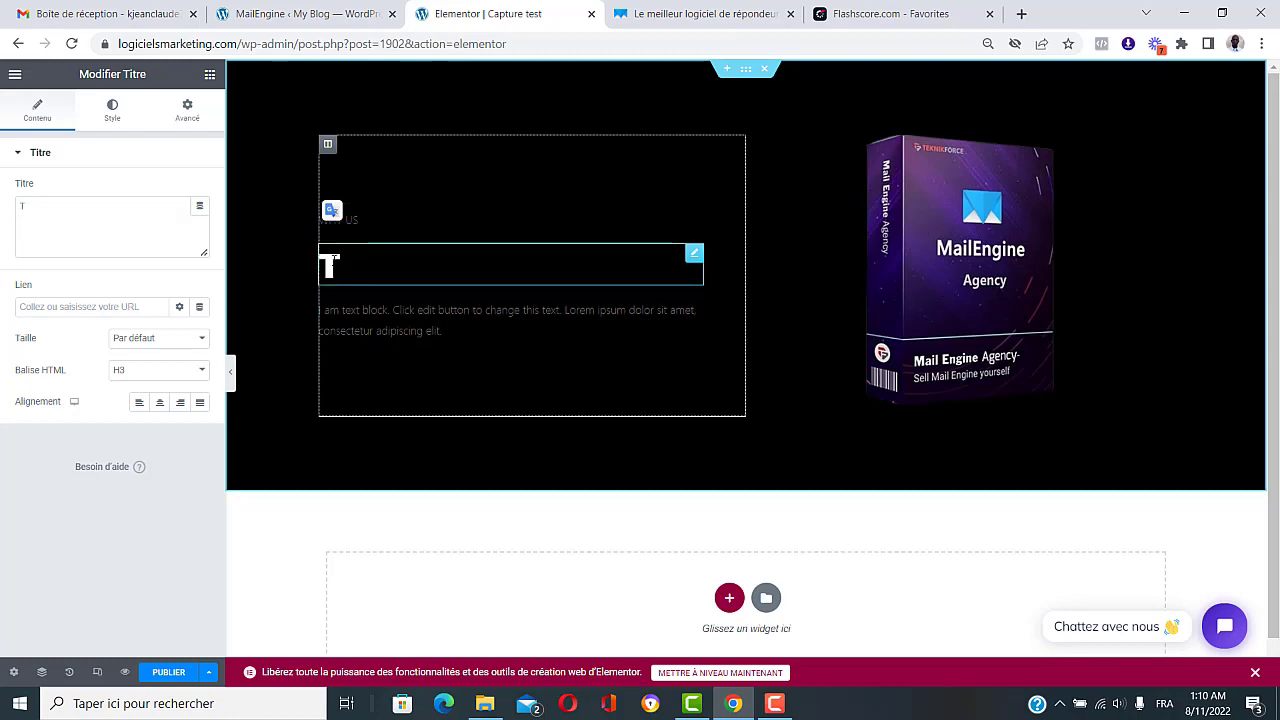
type("éléch")
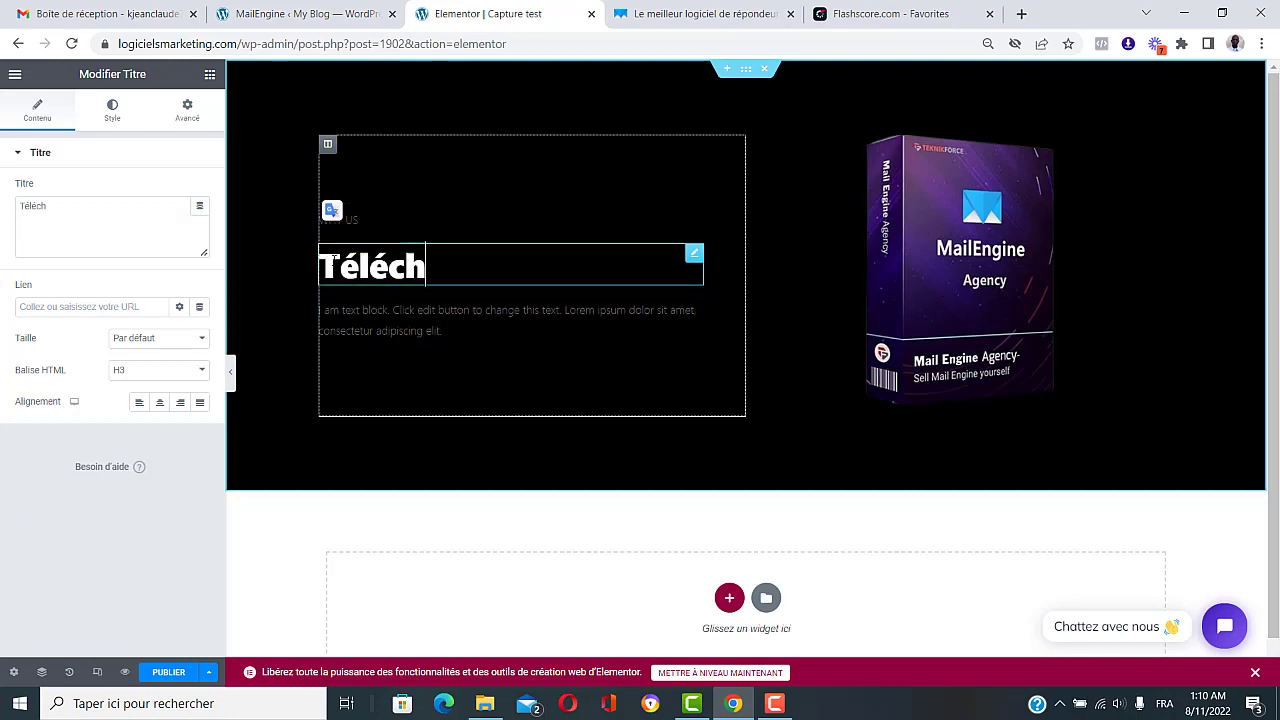
type("arger ")
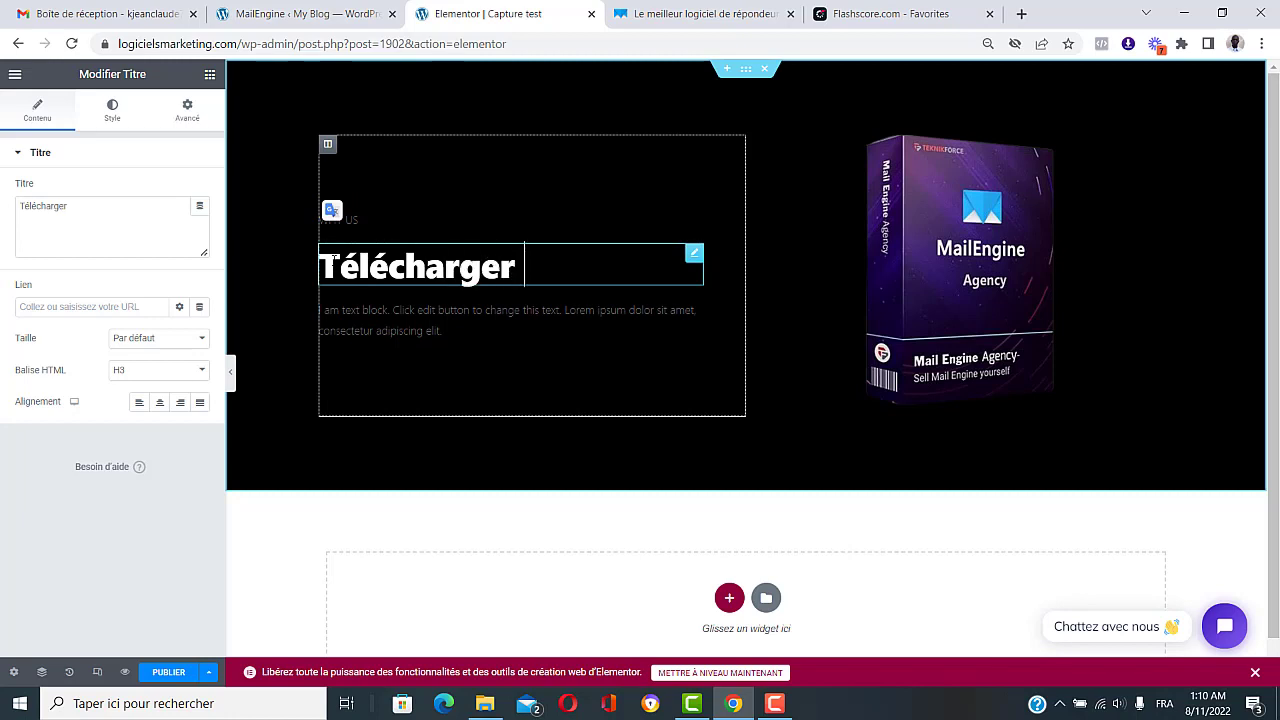
type("votre l")
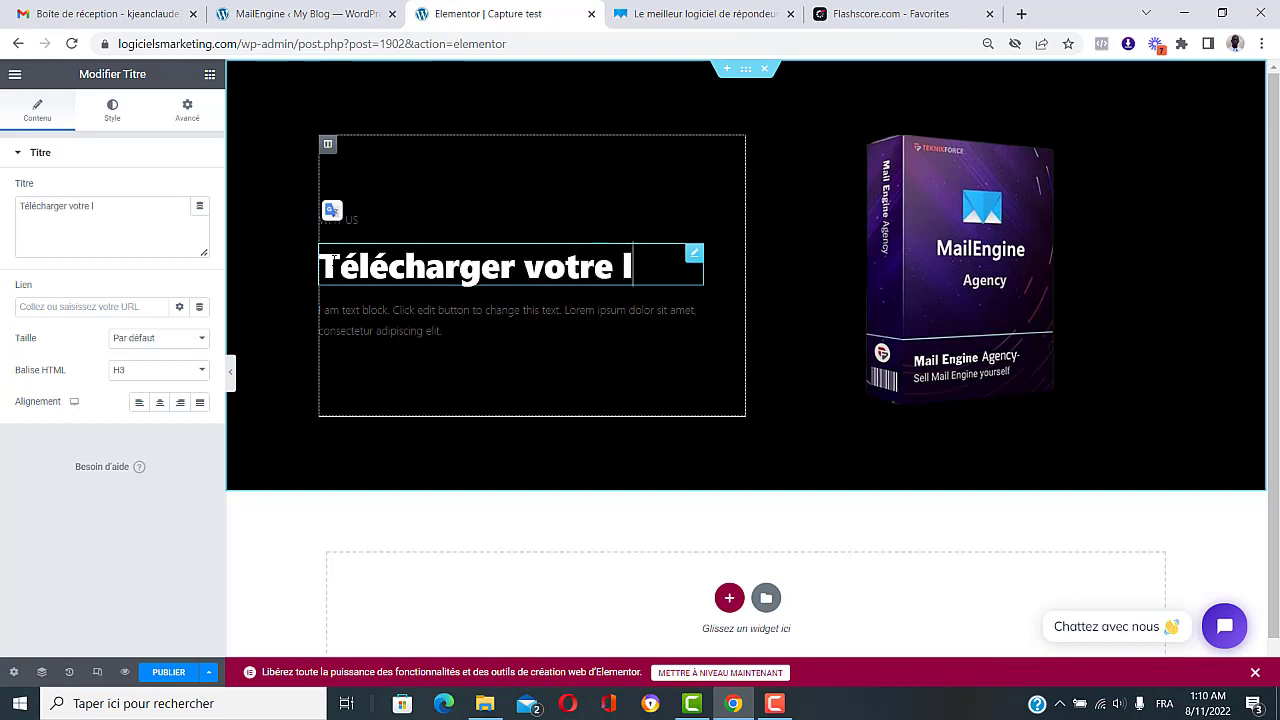
type("ivre gra")
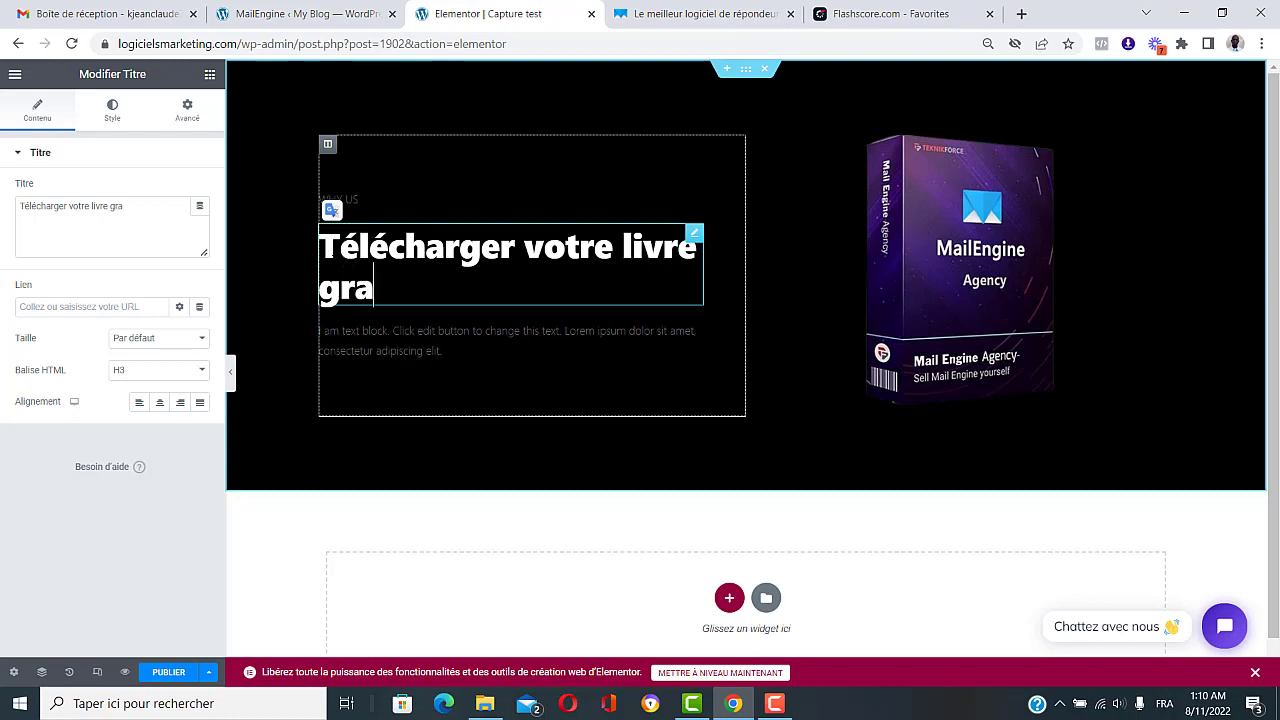
type("tuit")
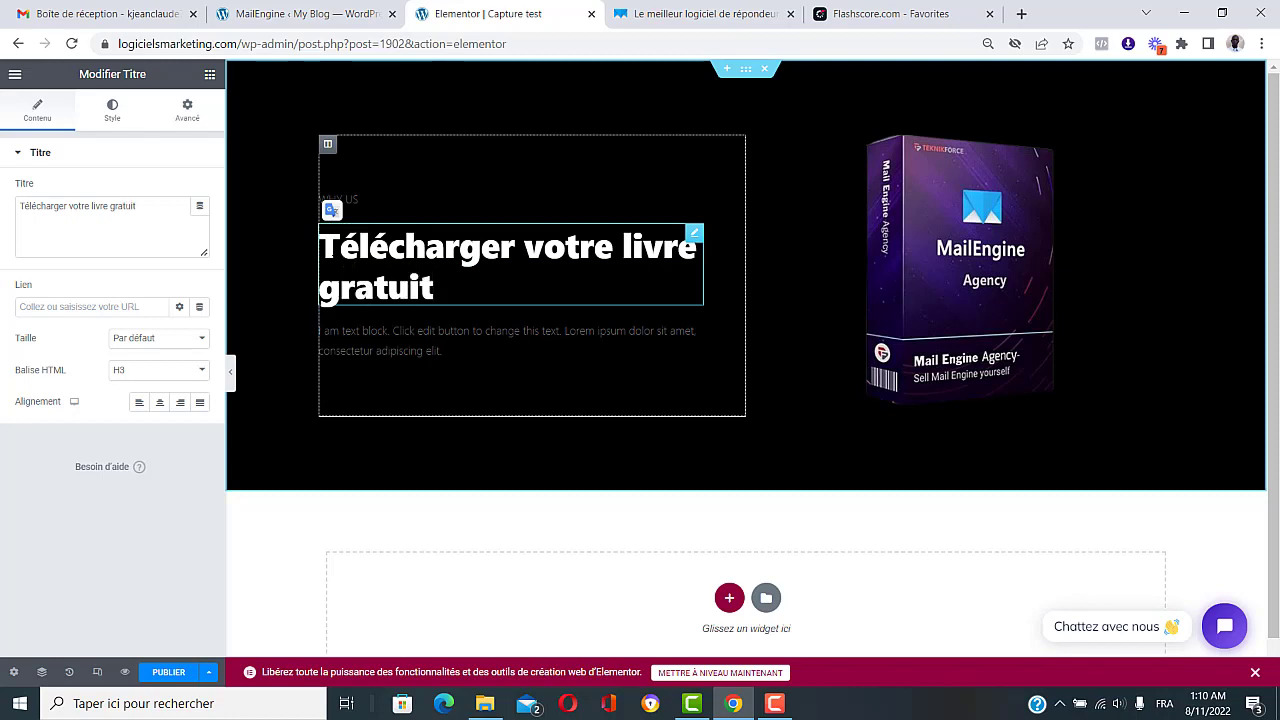
type(" !")
left_click(392, 201)
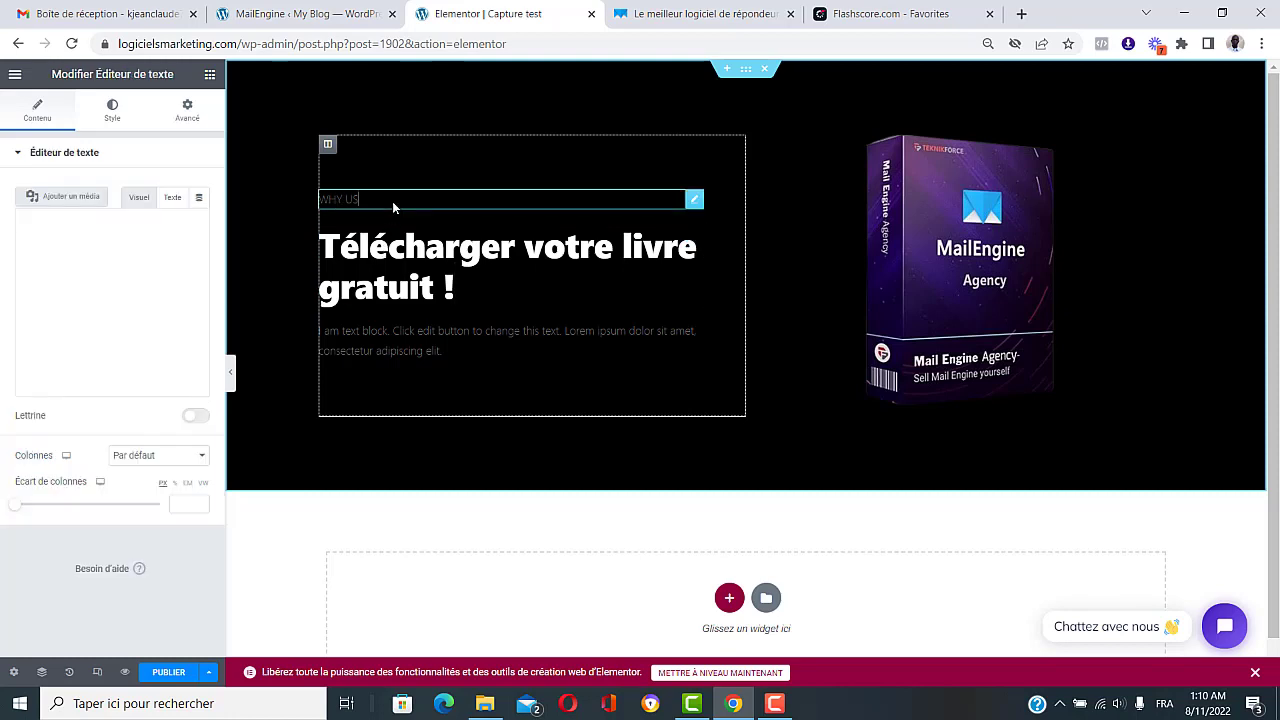
right_click(690, 202)
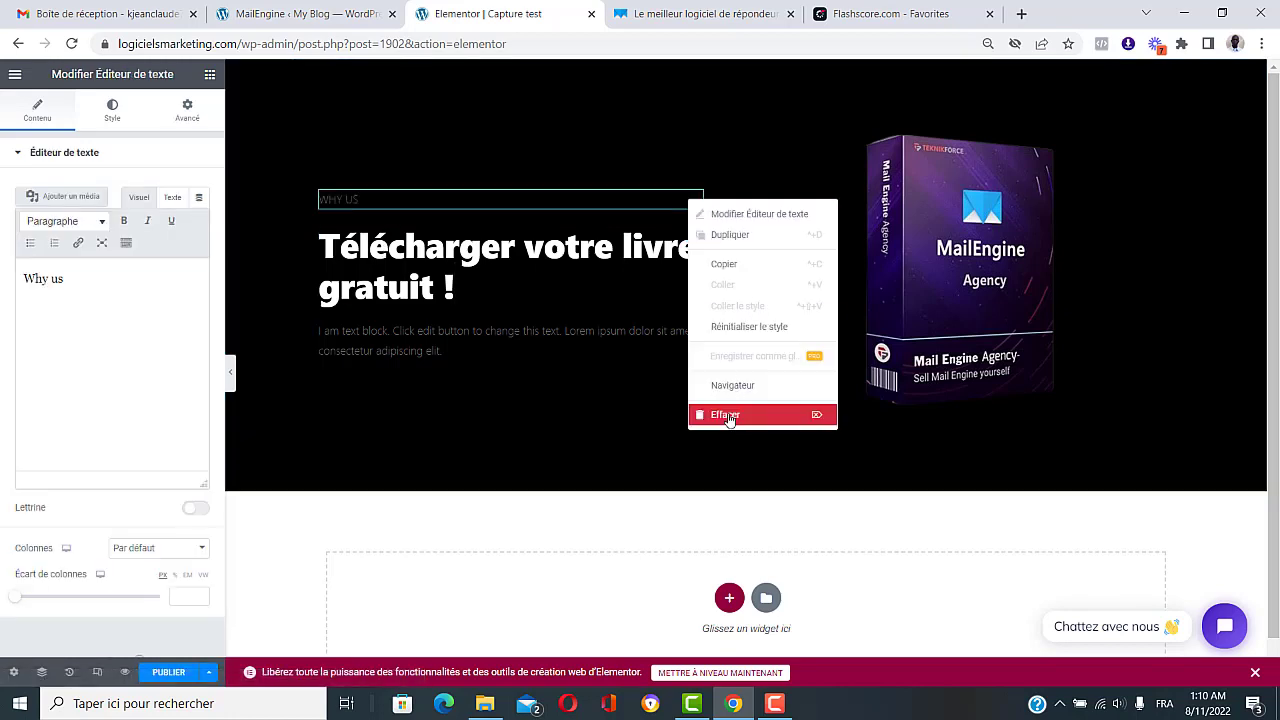
left_click(725, 415)
left_click(497, 325)
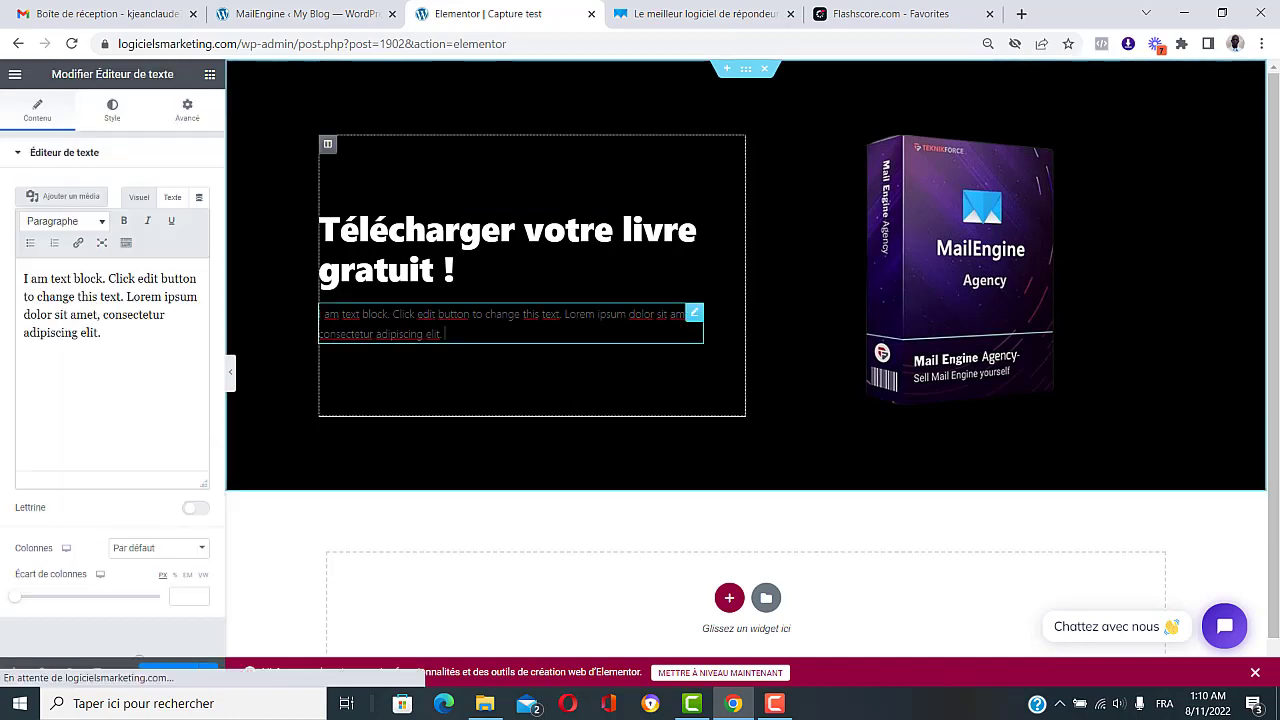
right_click(697, 318)
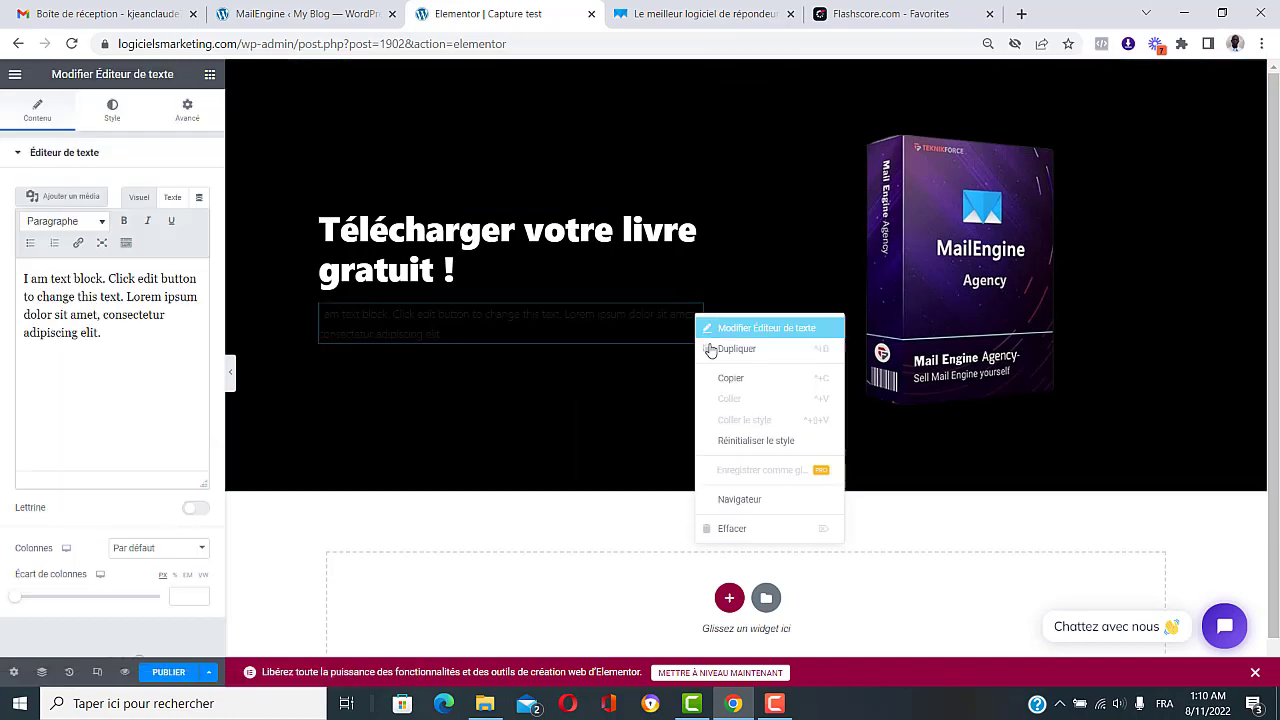
left_click(730, 527)
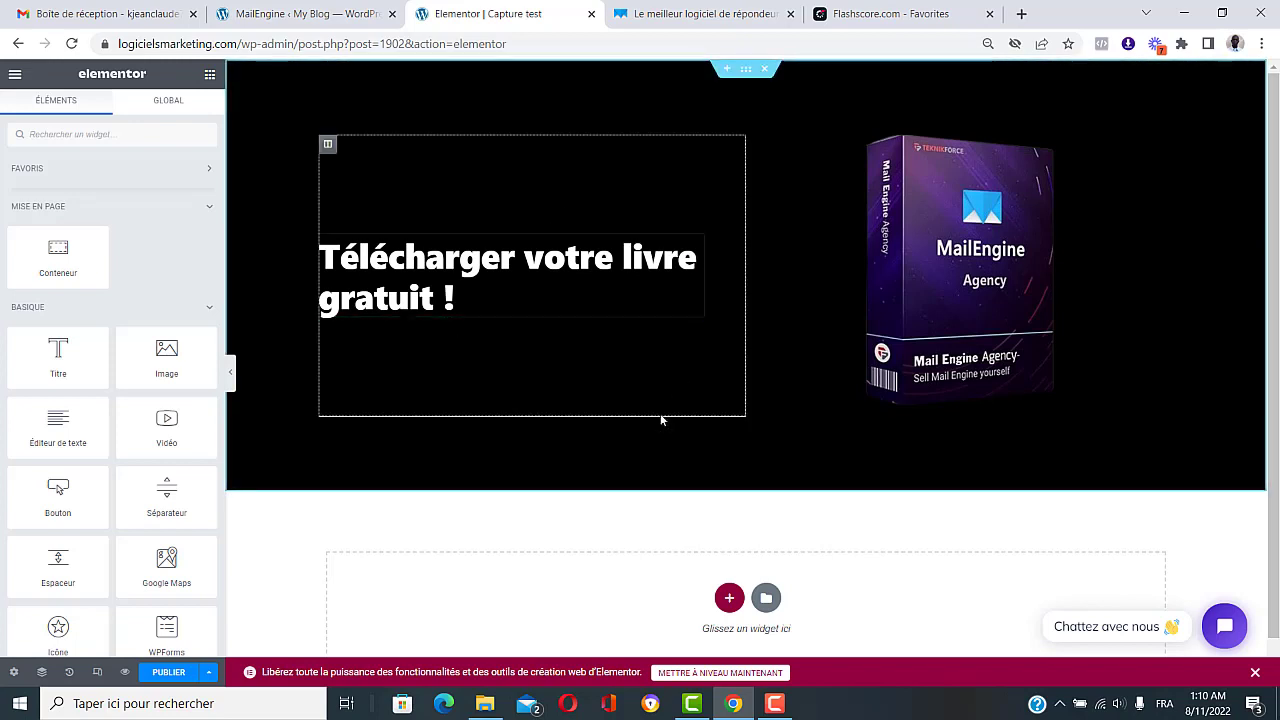
left_click_drag(746, 275, 792, 257)
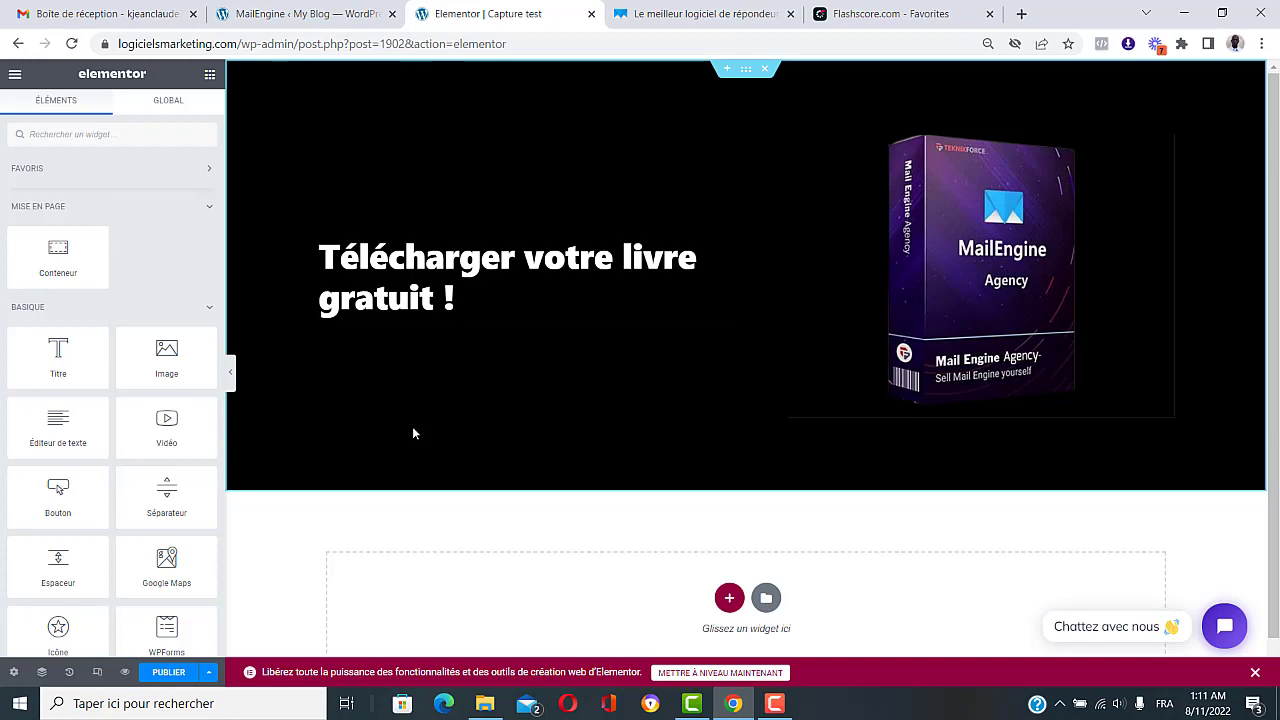
Step: Copy the [WQSubscriptionForm id=4] shortcode from the MailEngine tab, then go back to Elementor
left_click(314, 8)
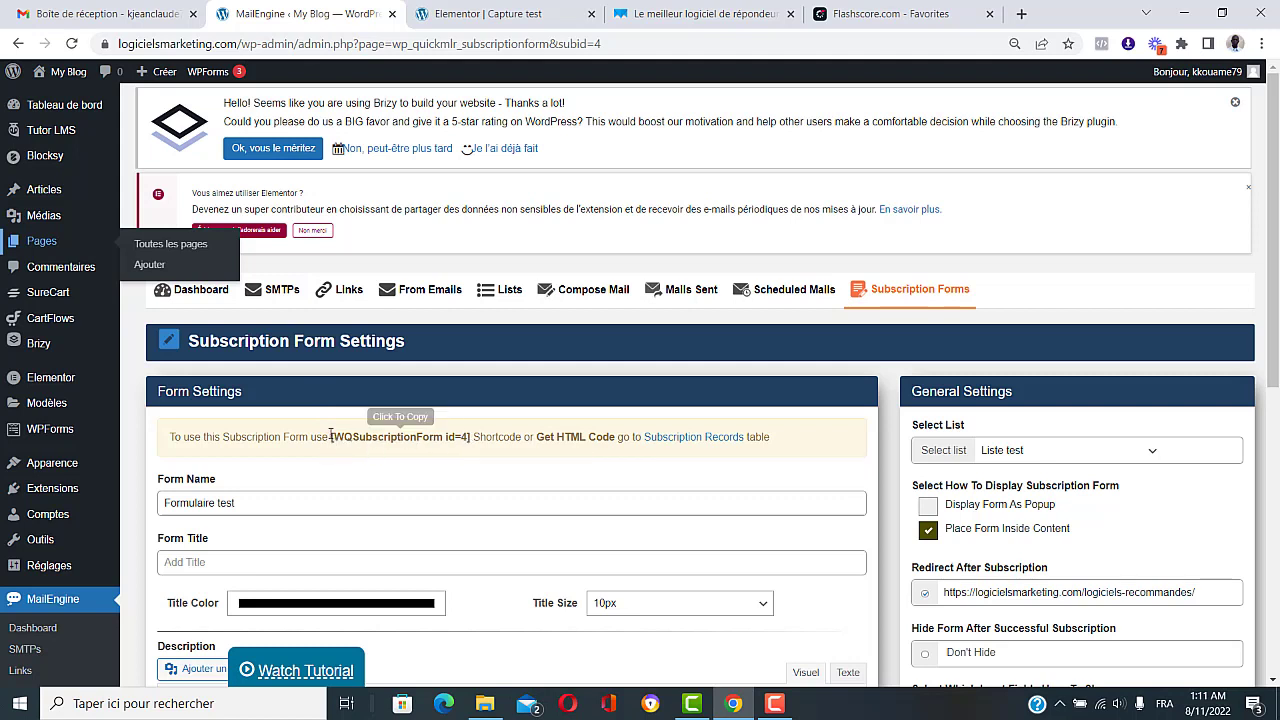
left_click_drag(331, 440, 470, 440)
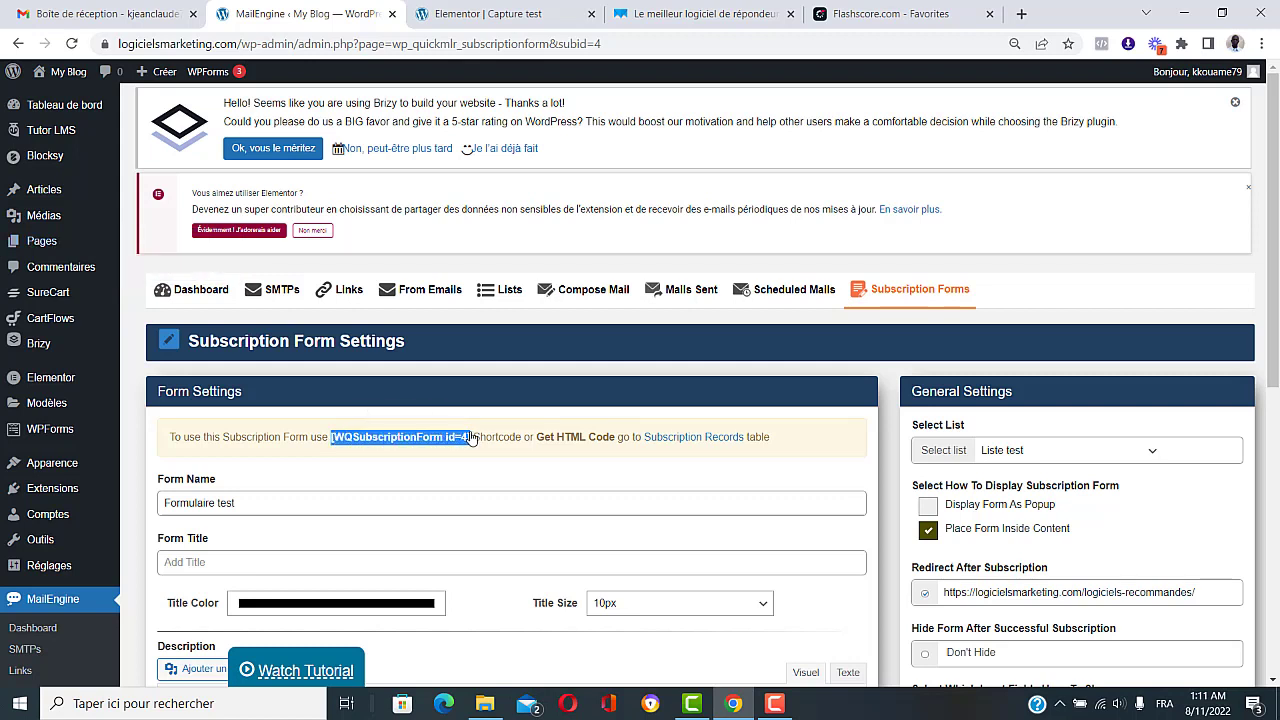
right_click(451, 444)
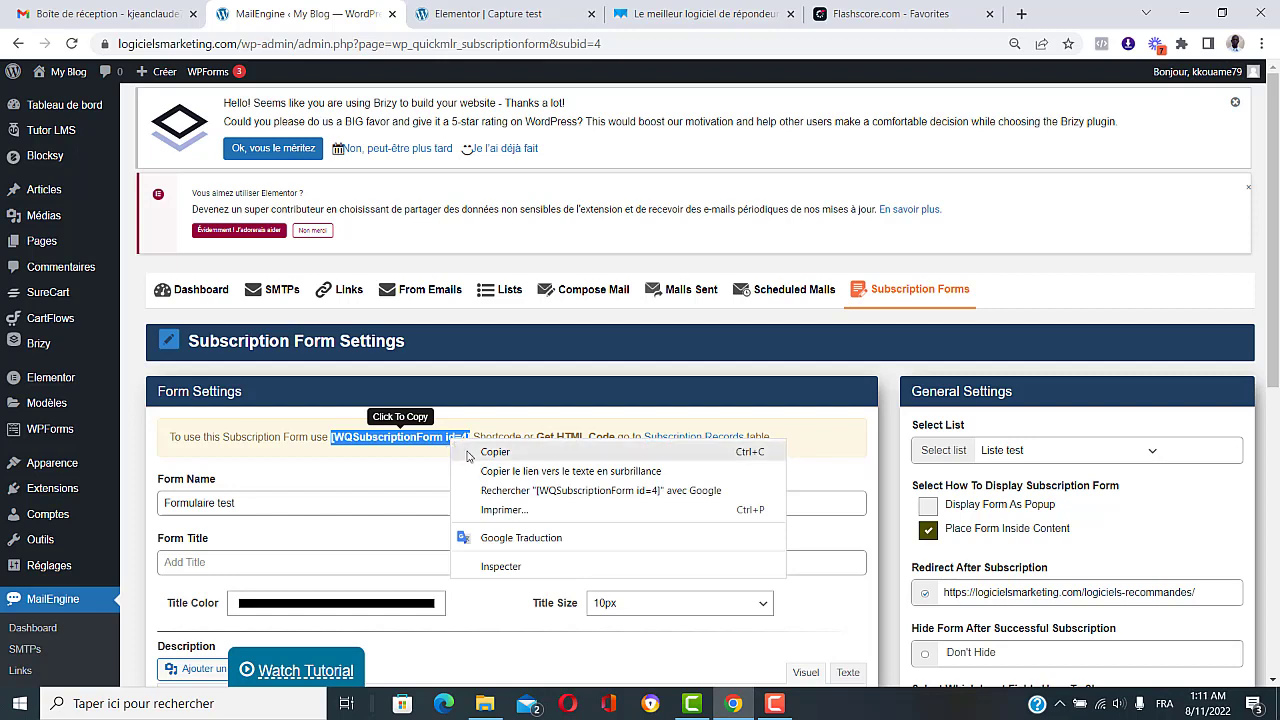
left_click(468, 453)
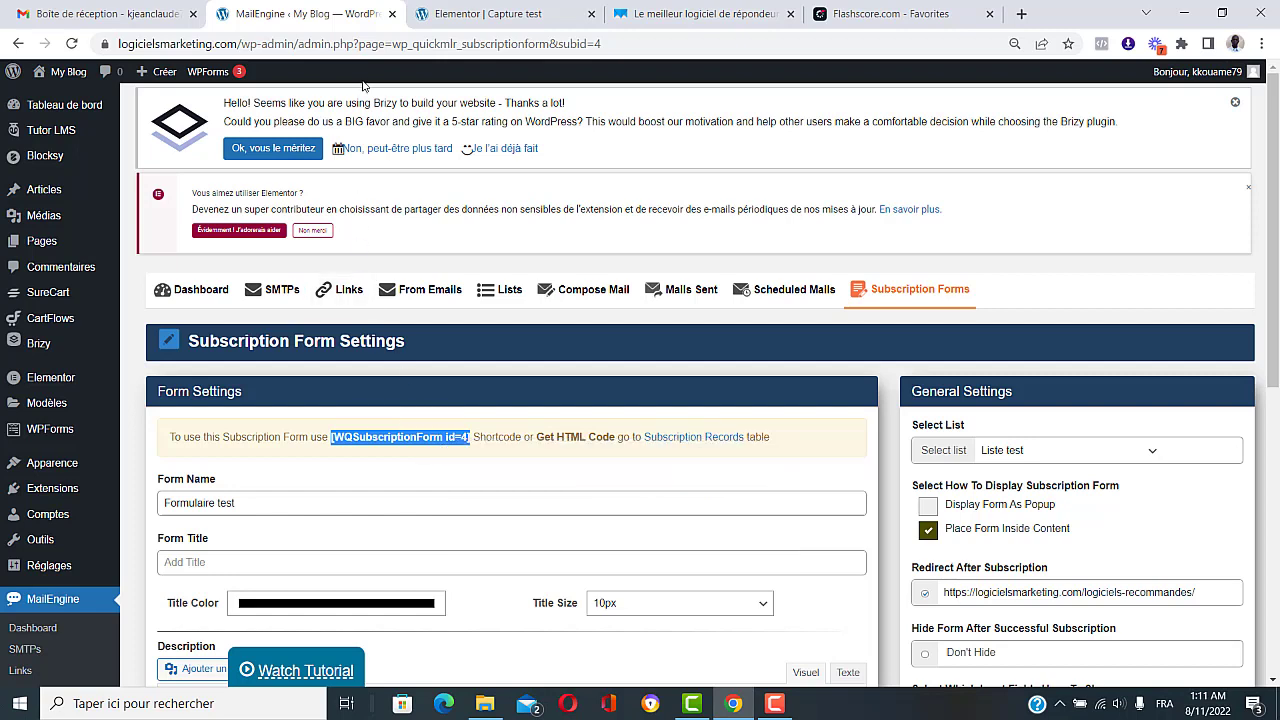
left_click(450, 10)
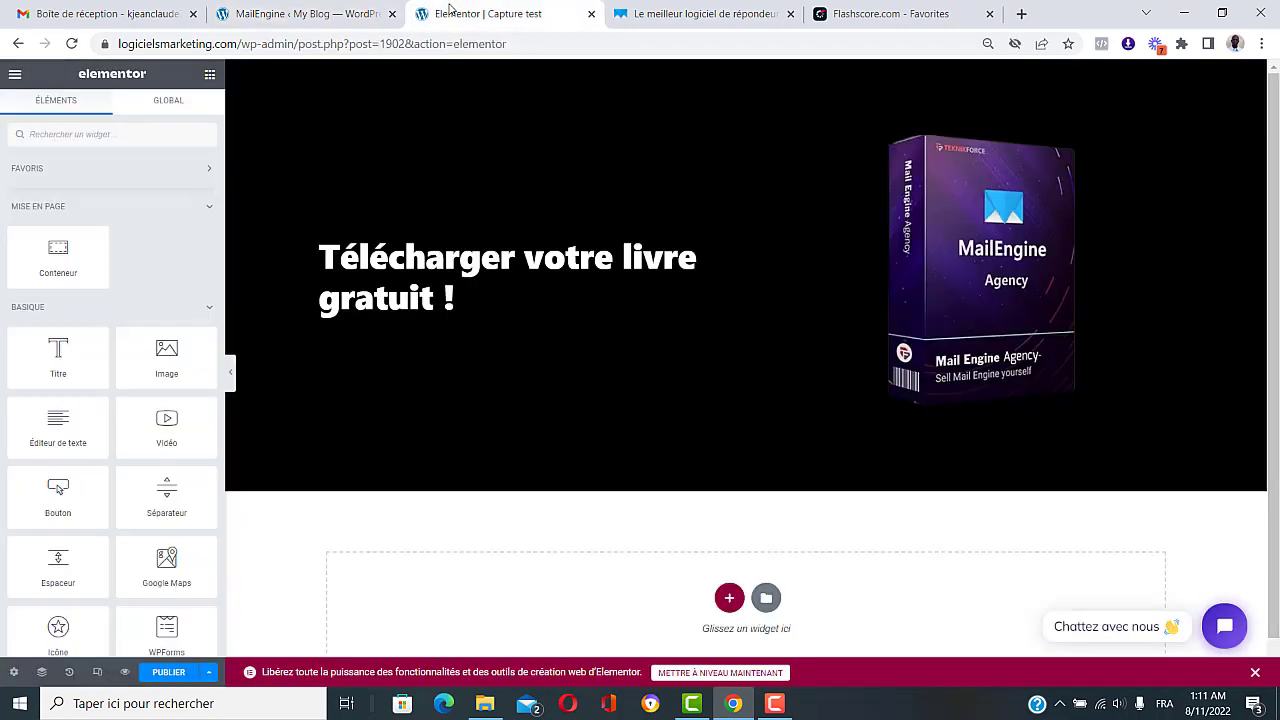
Step: Add a Code court widget with [WQSubscriptionForm id=4] under the heading, then publish and view the live page
scroll(173, 371, "down", 10)
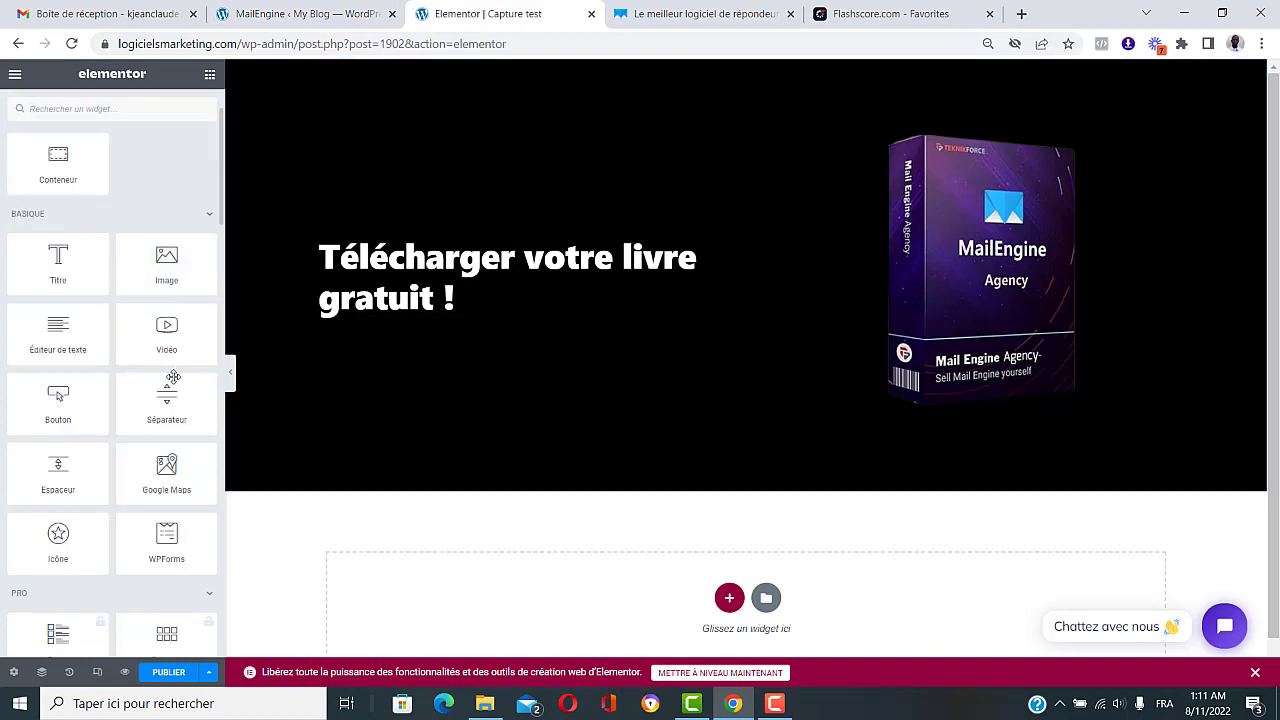
scroll(173, 410, "down", 6)
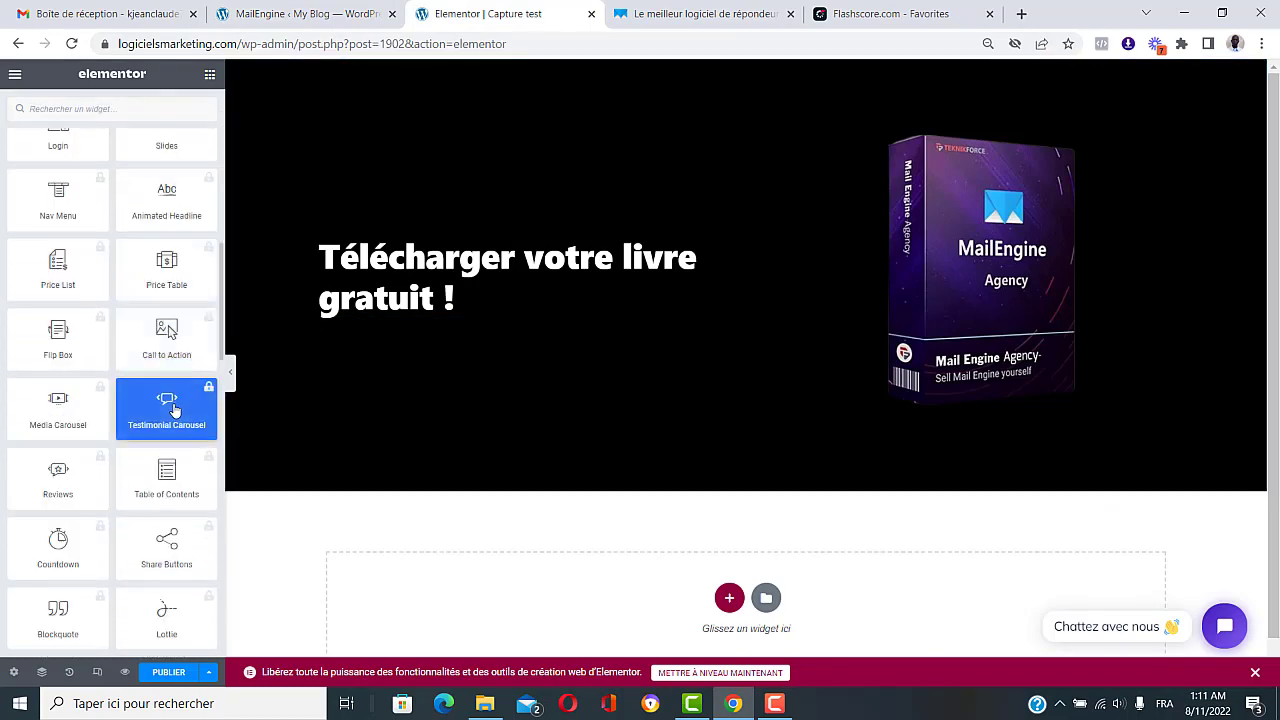
scroll(174, 410, "down", 8)
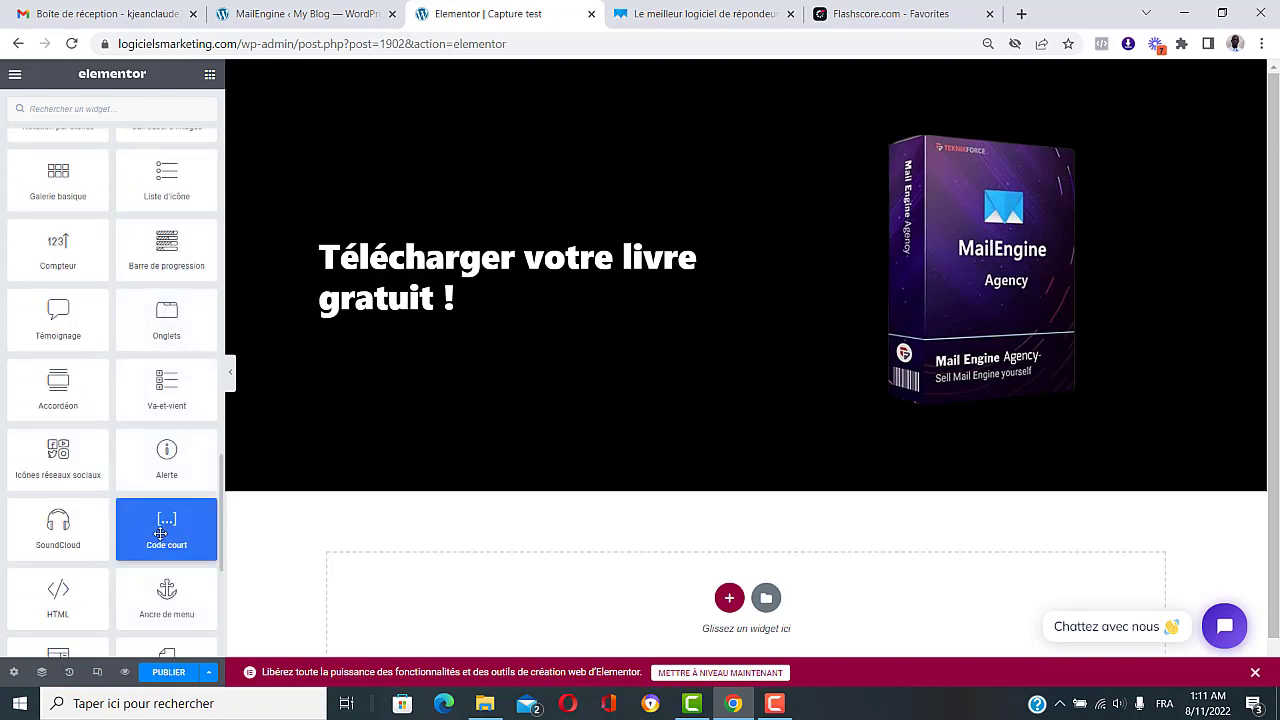
left_click_drag(165, 533, 450, 320)
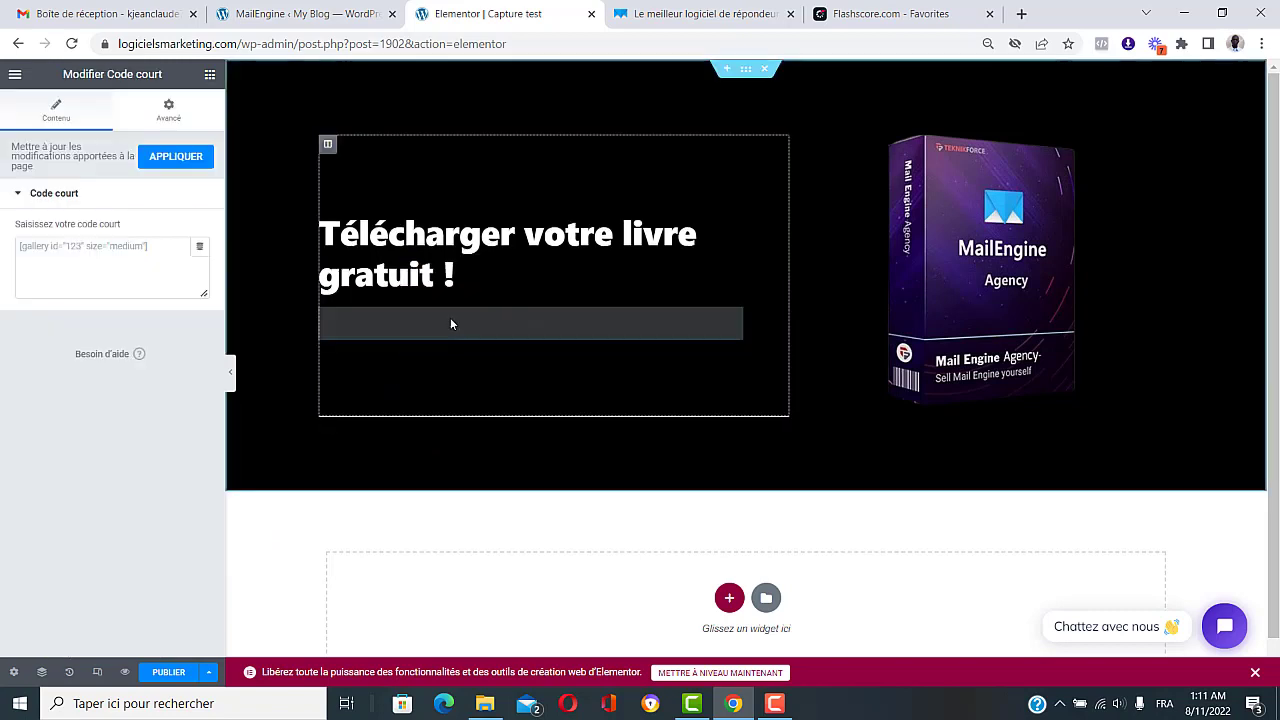
left_click(104, 245)
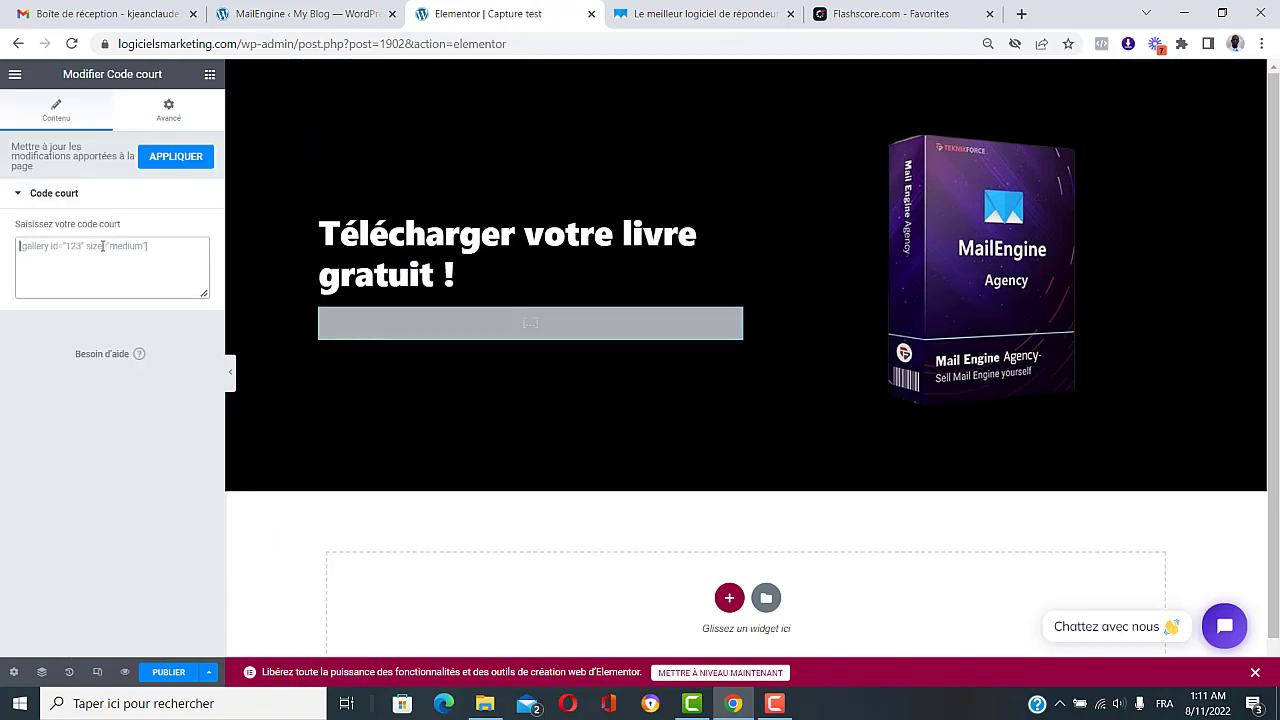
right_click(102, 245)
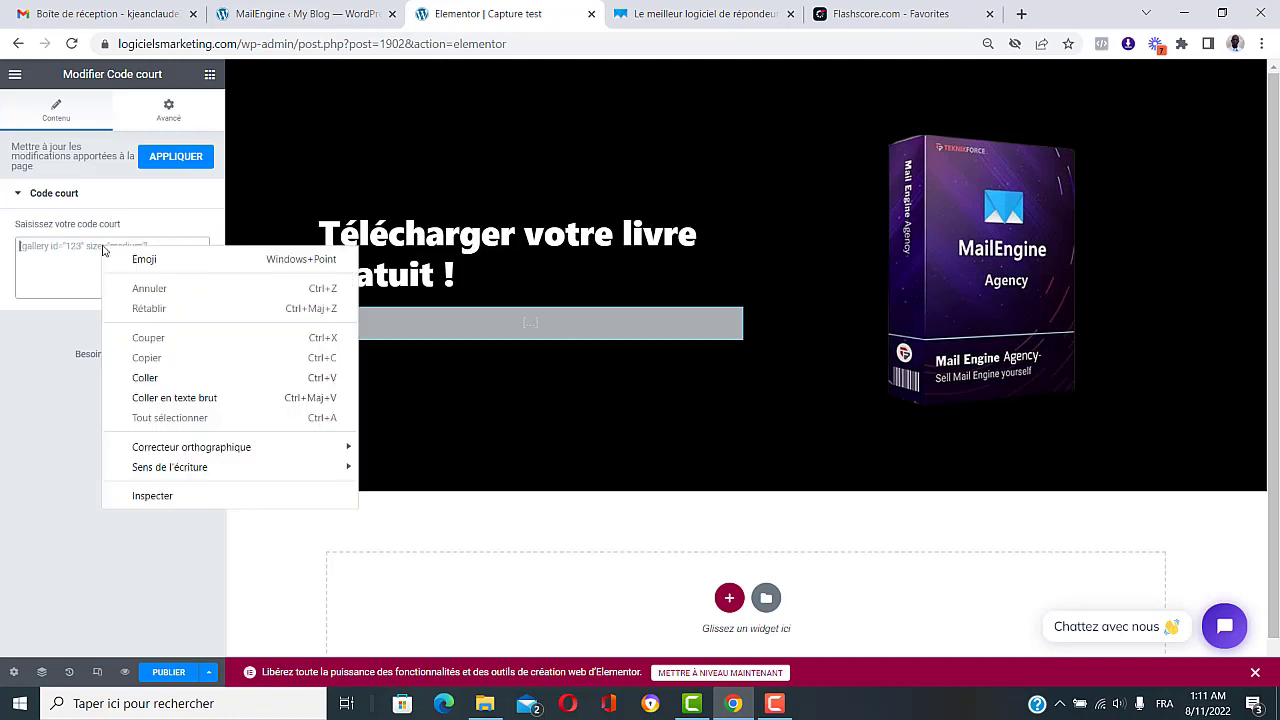
left_click(150, 375)
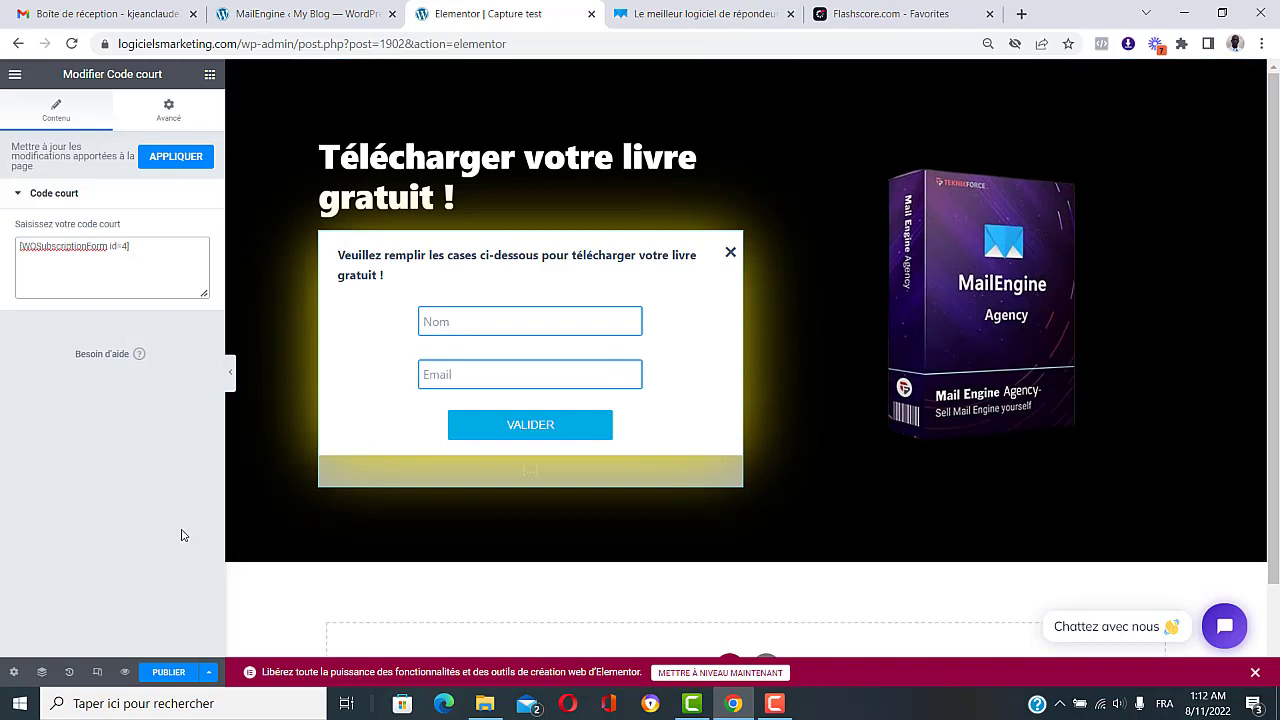
left_click(168, 676)
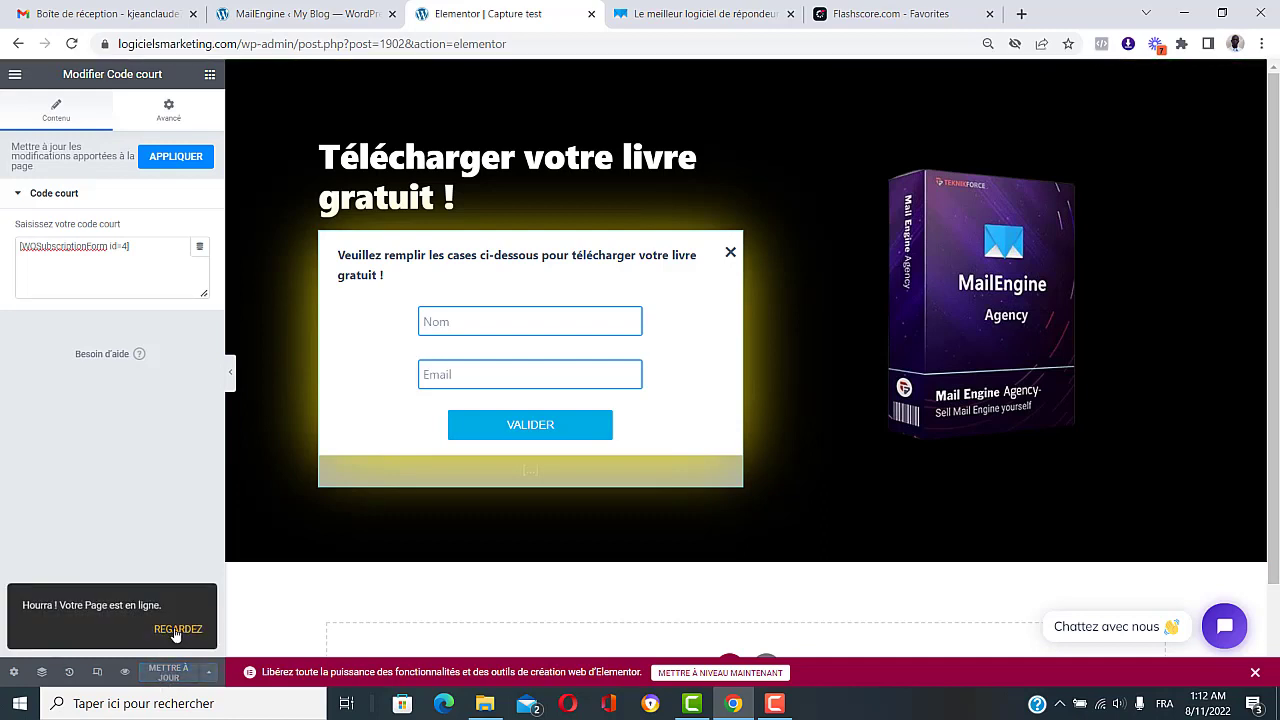
left_click(176, 630)
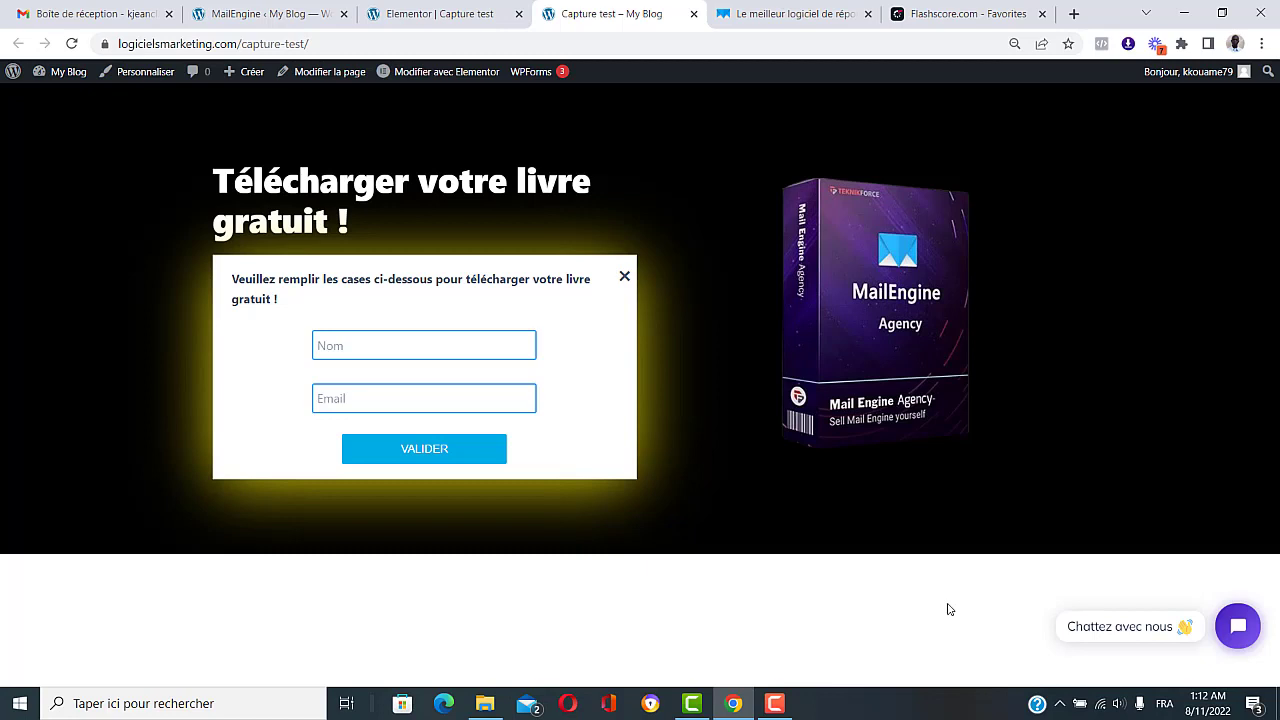
Step: Switch from the live Capture test page to the mailengine.in tab
key("ctrl+Tab")
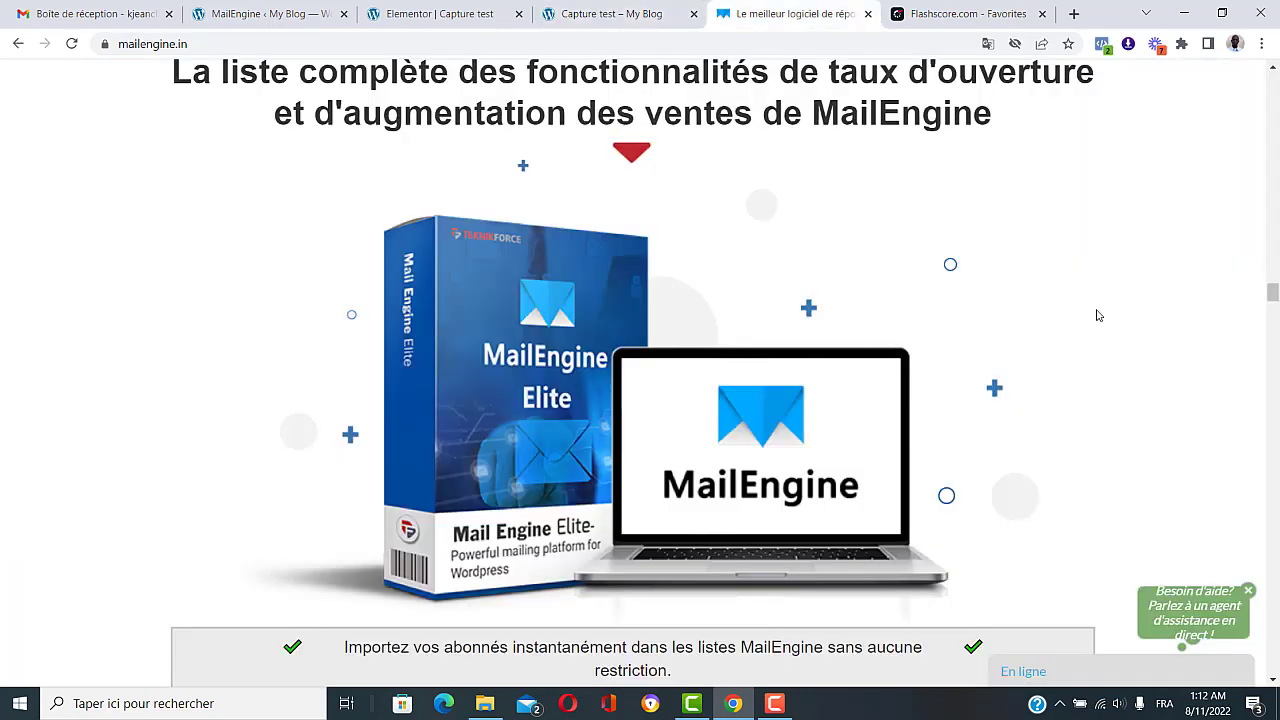